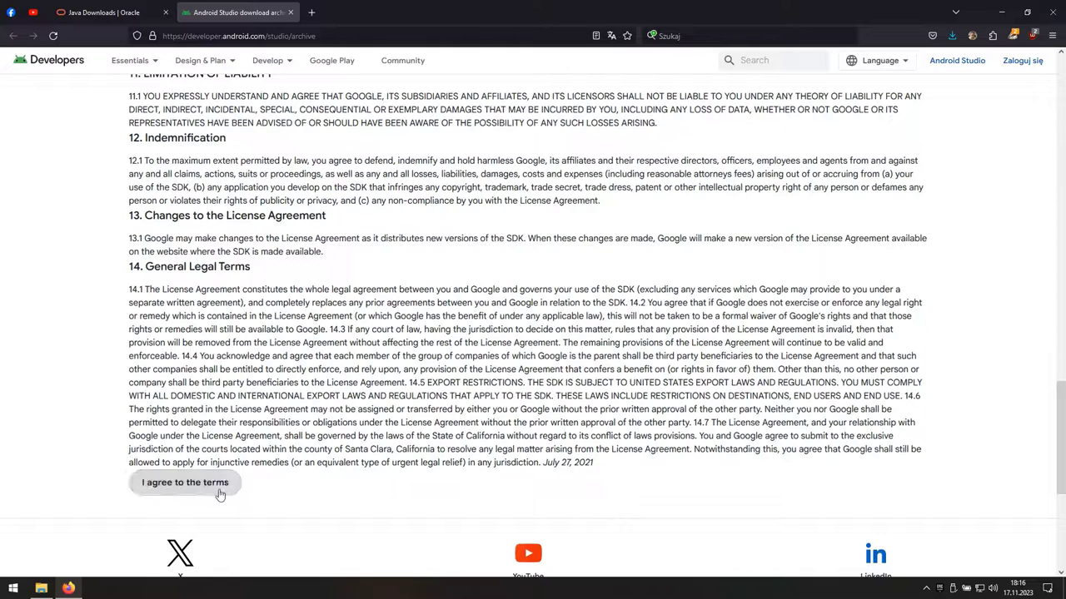
- Agree to the Android Studio archive terms and expand the Android Studio Flamingo | 2022.2.1 Patch 1 release
{"action": "left_click", "coordinate": [217, 491]}
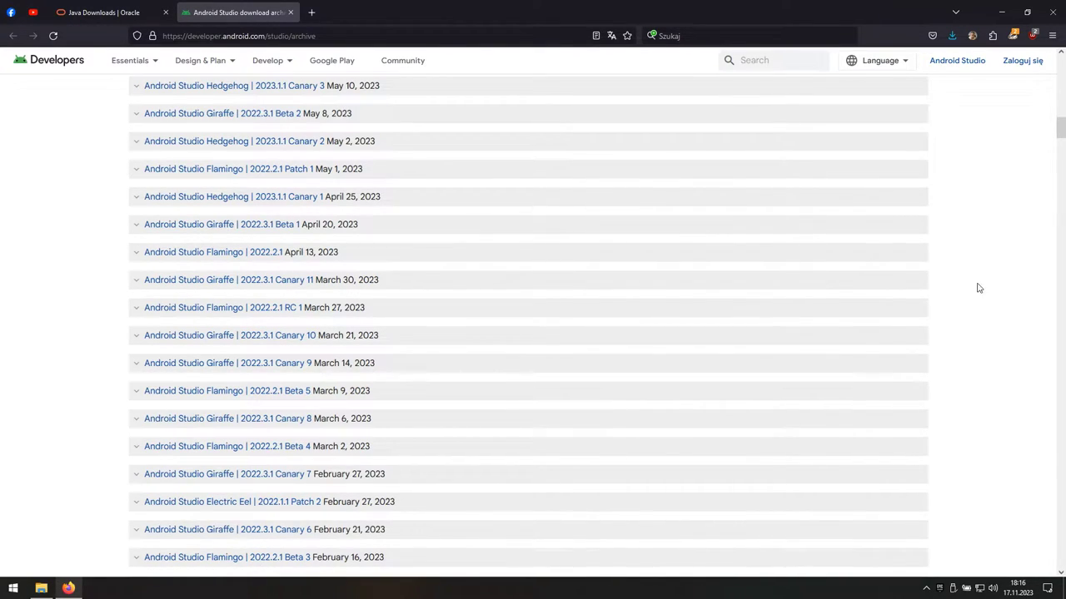
{"action": "left_click_drag", "start_coordinate": [1060, 138], "coordinate": [1061, 65]}
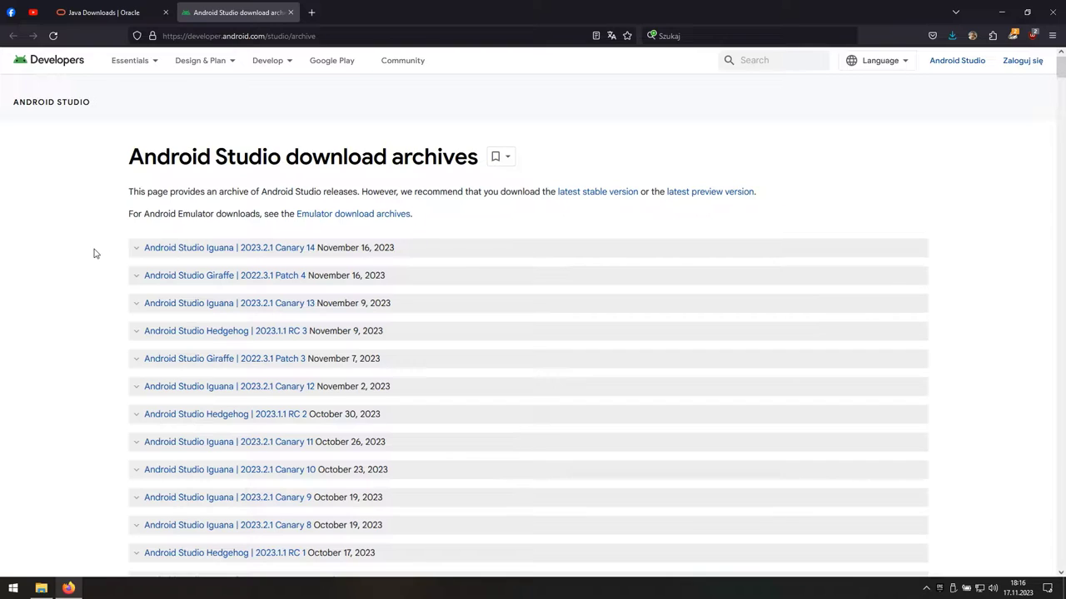
{"action": "scroll", "coordinate": [94, 253], "scroll_direction": "down", "scroll_amount": 7}
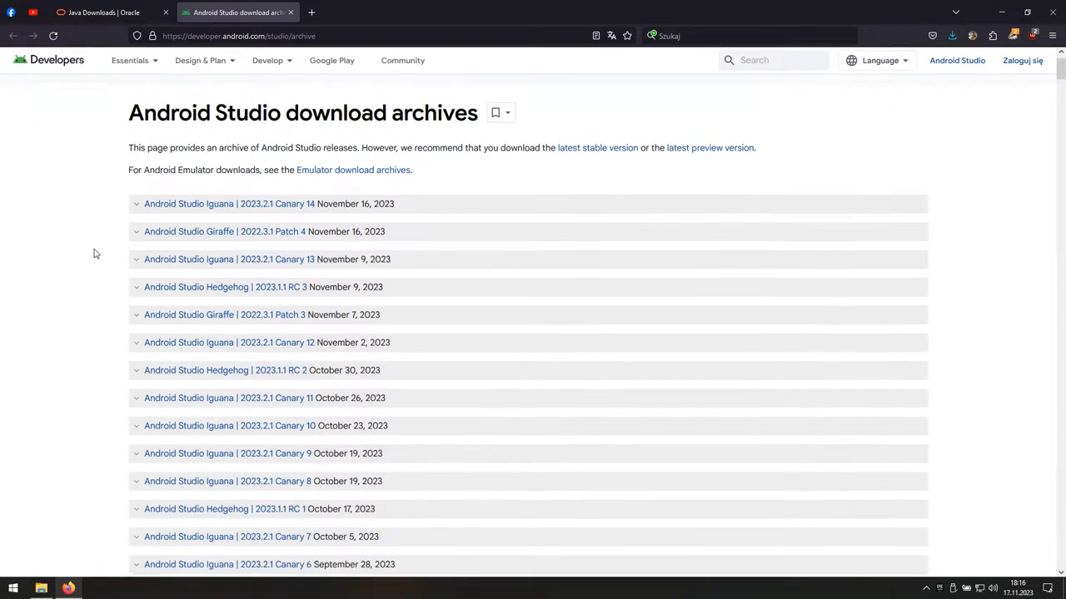
{"action": "scroll", "coordinate": [94, 253], "scroll_direction": "down", "scroll_amount": 7}
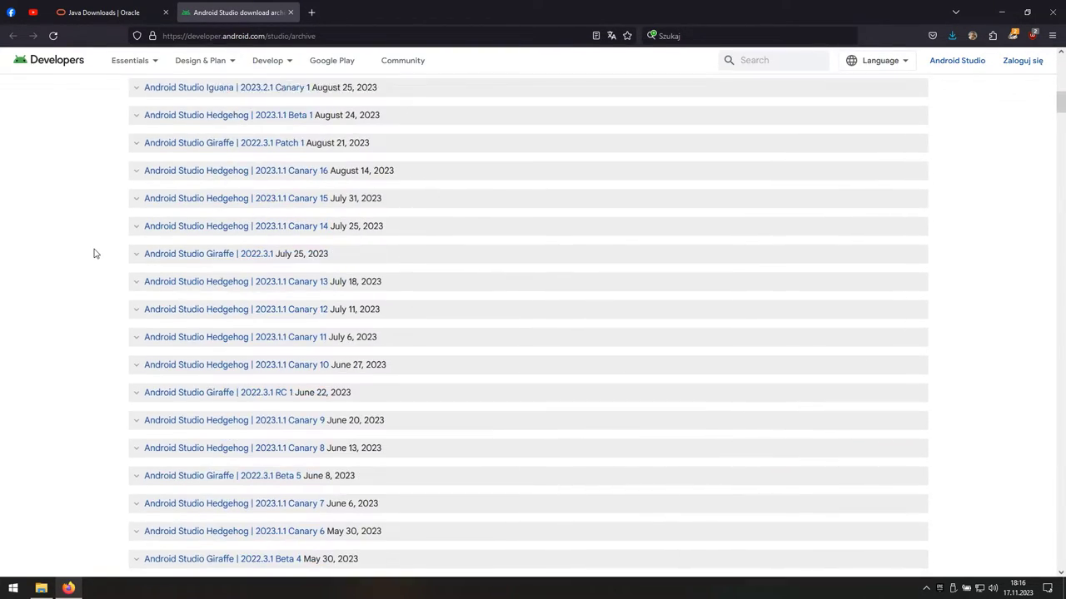
{"action": "scroll", "coordinate": [94, 253], "scroll_direction": "down", "scroll_amount": 3}
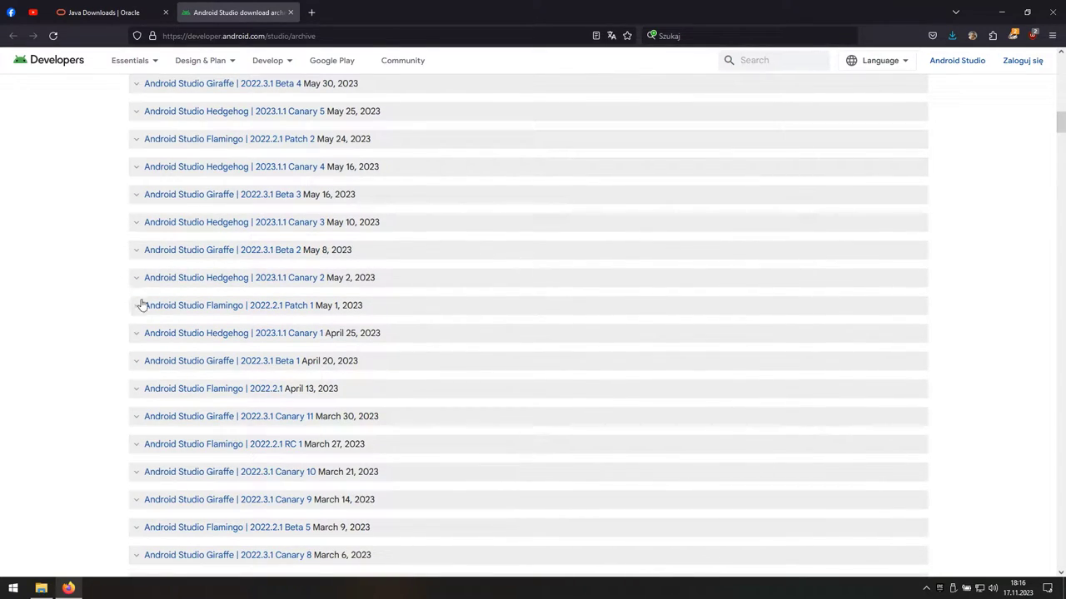
{"action": "left_click", "coordinate": [289, 311]}
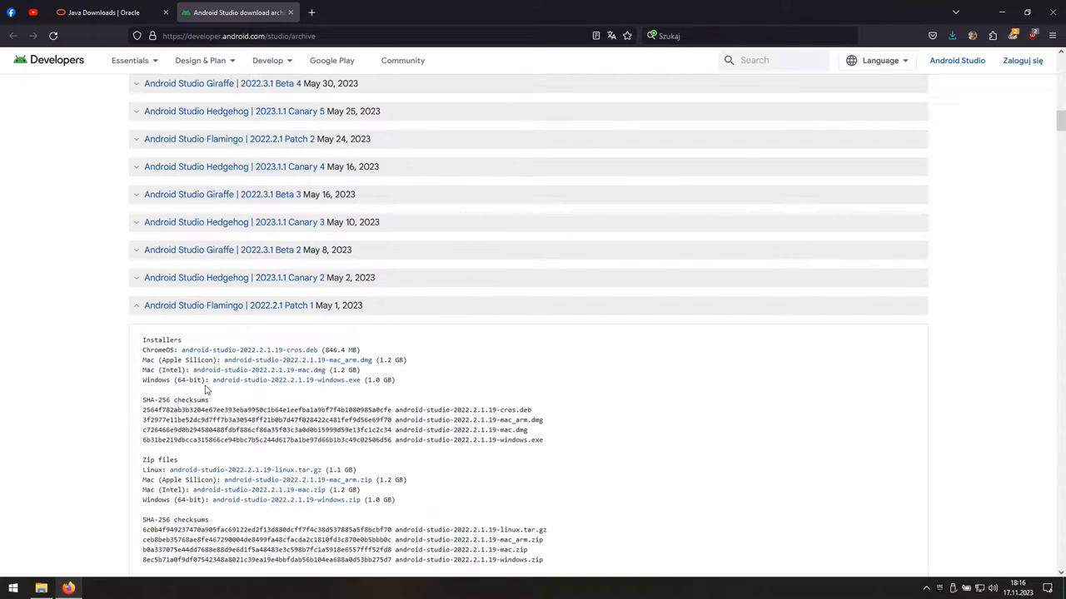
- Download the Windows (64-bit) installer android-studio-2022.2.1.19-windows.exe to the desktop folder and close the browser
{"action": "left_click", "coordinate": [239, 382]}
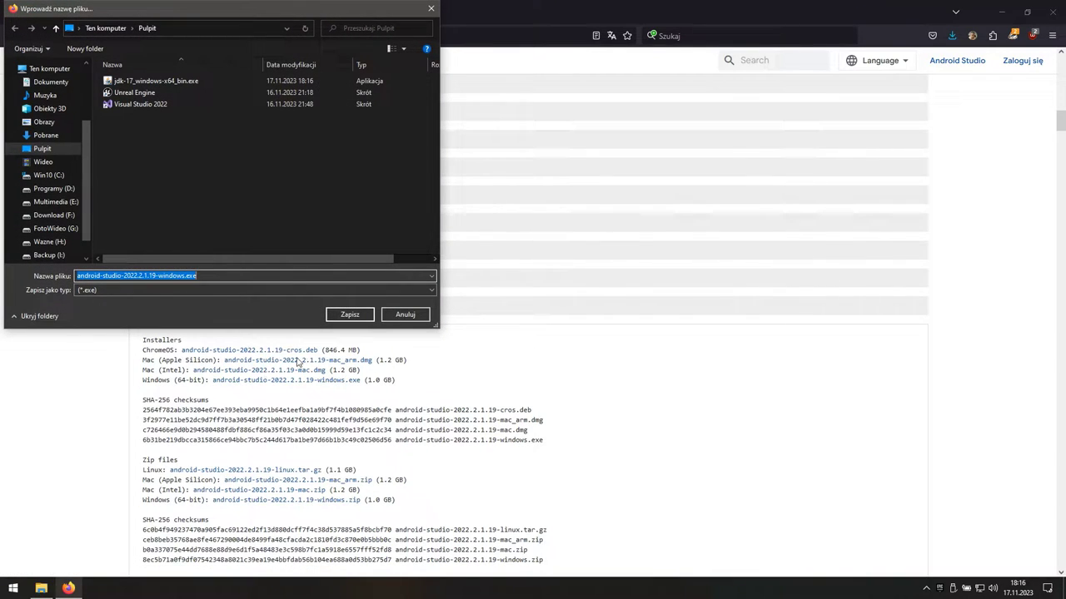
{"action": "left_click", "coordinate": [349, 315]}
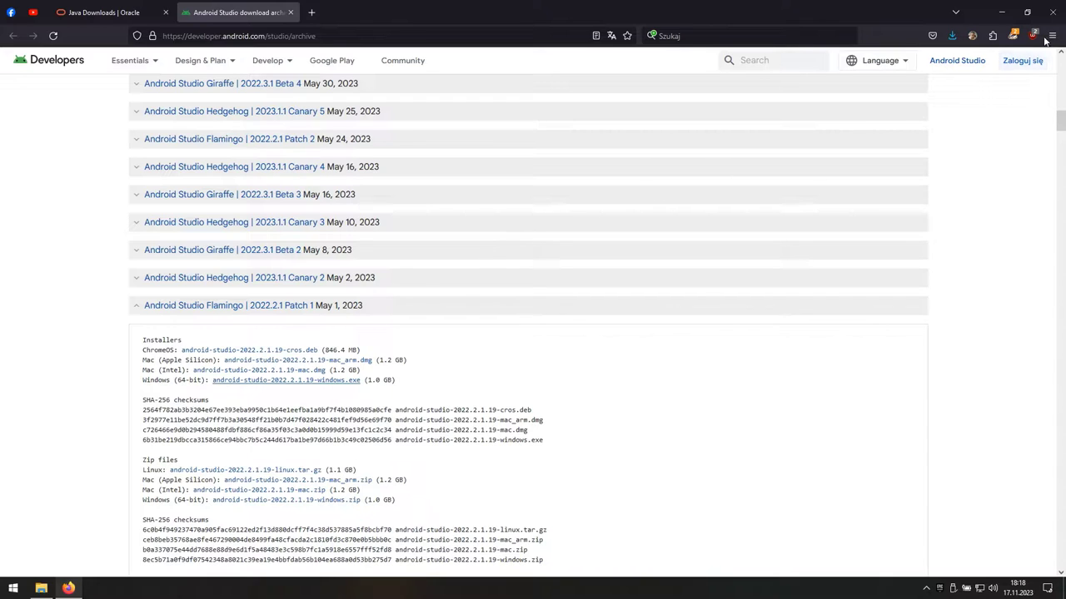
{"action": "left_click", "coordinate": [1054, 14]}
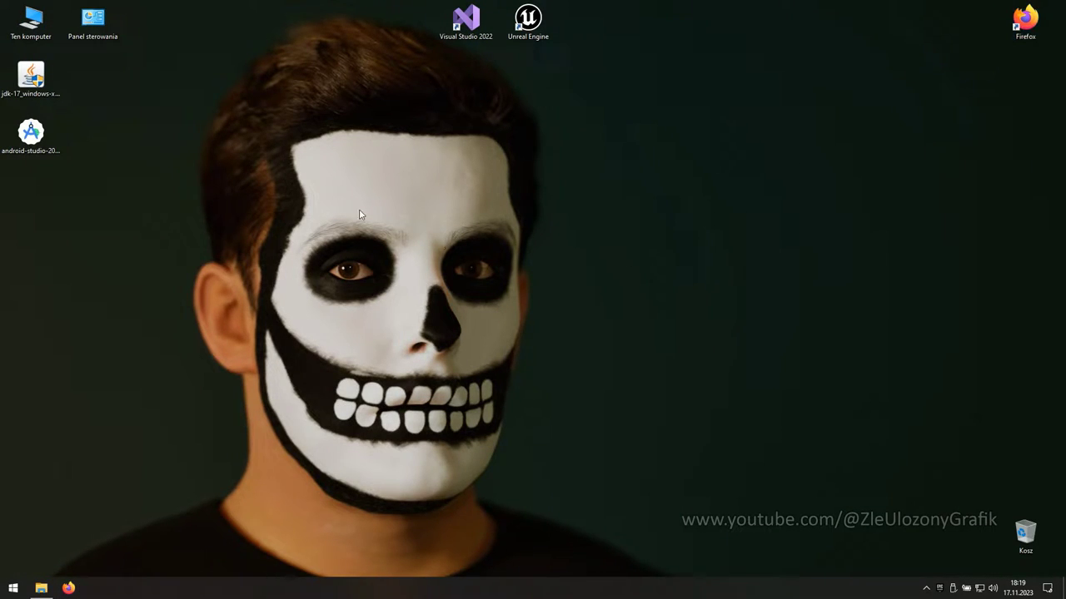
- Install Java SE Development Kit 17.0.9 from the desktop installer into C:\Program Files\Java\jdk-17\ and close its setup
{"action": "double_click", "coordinate": [57, 86]}
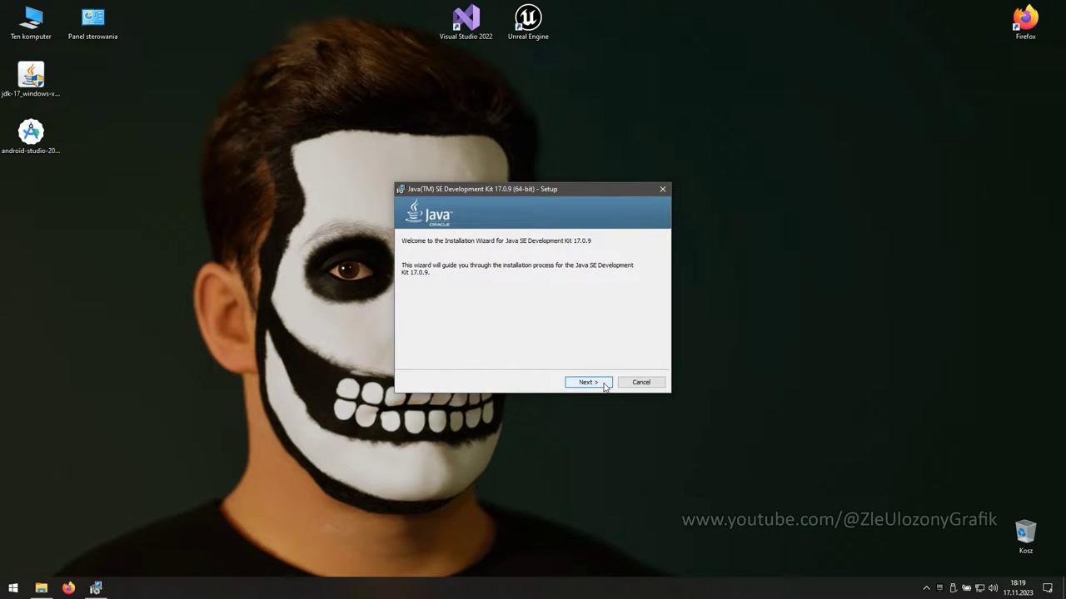
{"action": "left_click", "coordinate": [587, 382]}
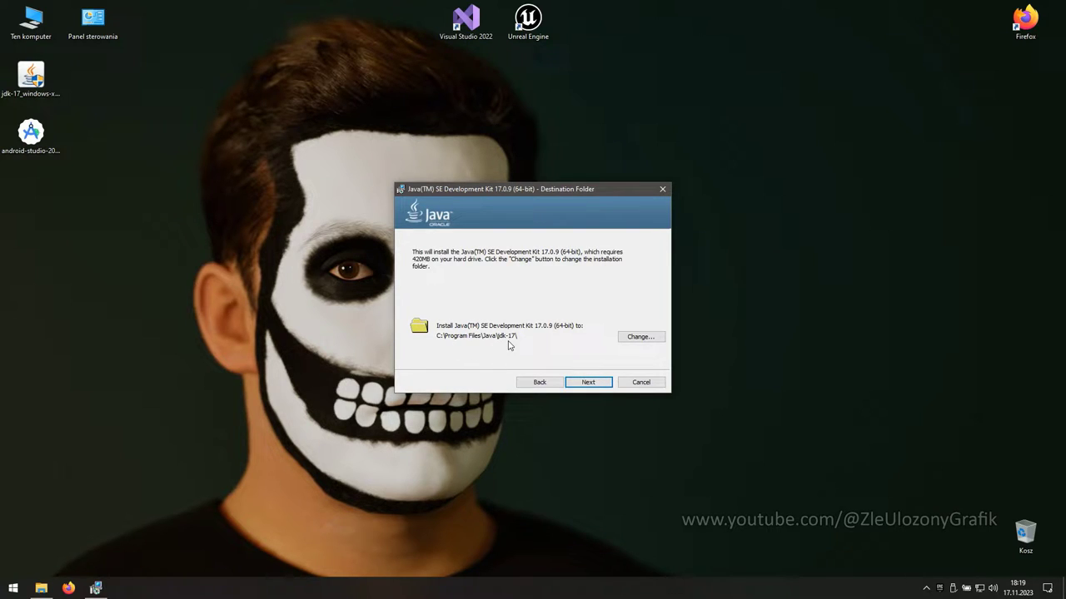
{"action": "left_click", "coordinate": [593, 385]}
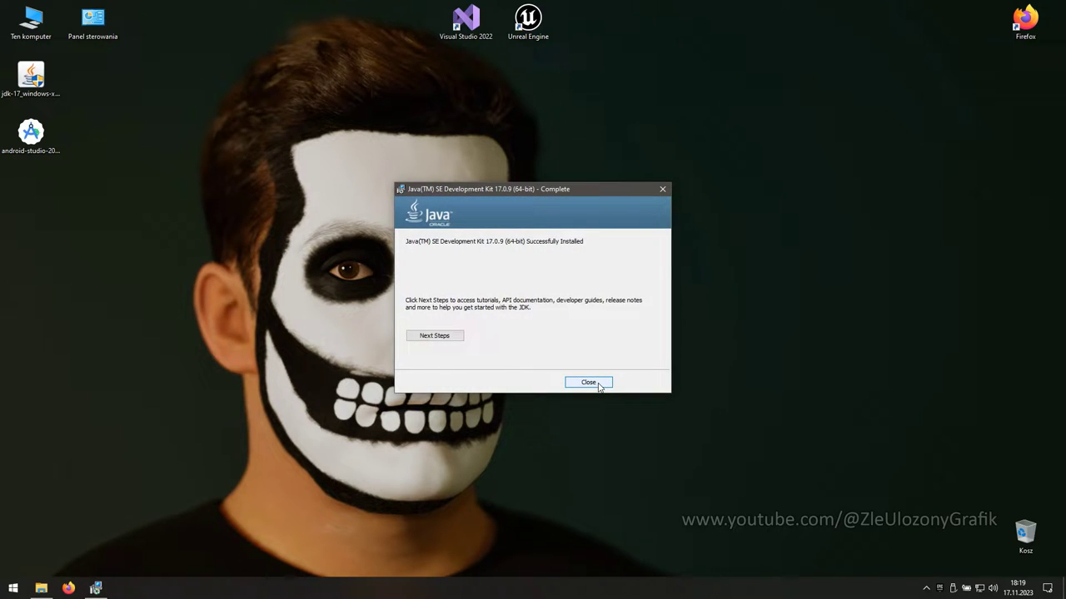
{"action": "left_click", "coordinate": [574, 383]}
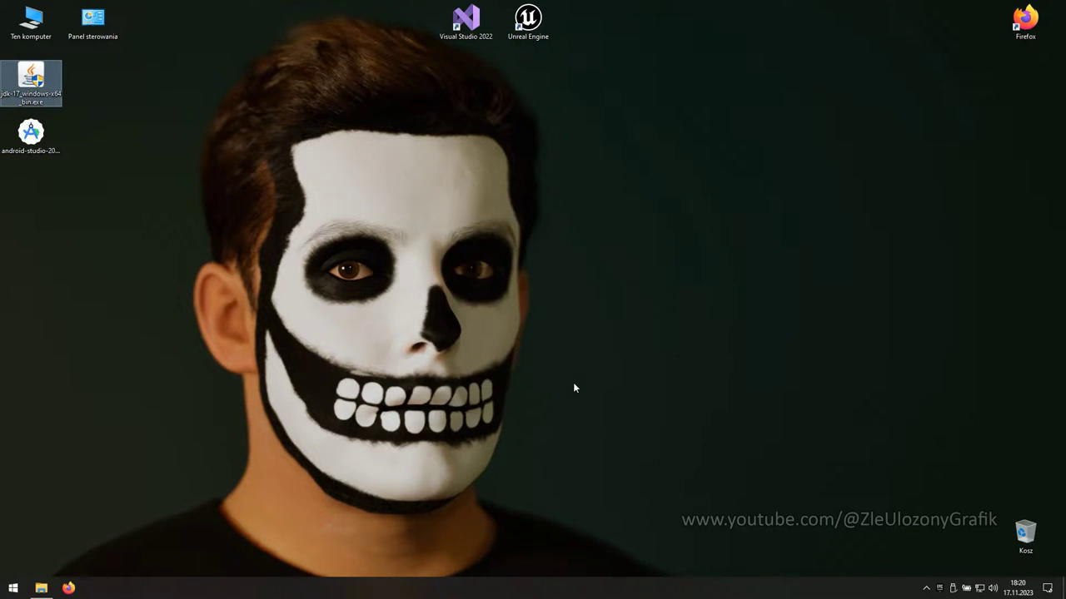
- Install Android Studio with Android Virtual Device into C:\Program Files\Android\Android Studio and launch it on finishing setup
{"action": "double_click", "coordinate": [59, 138]}
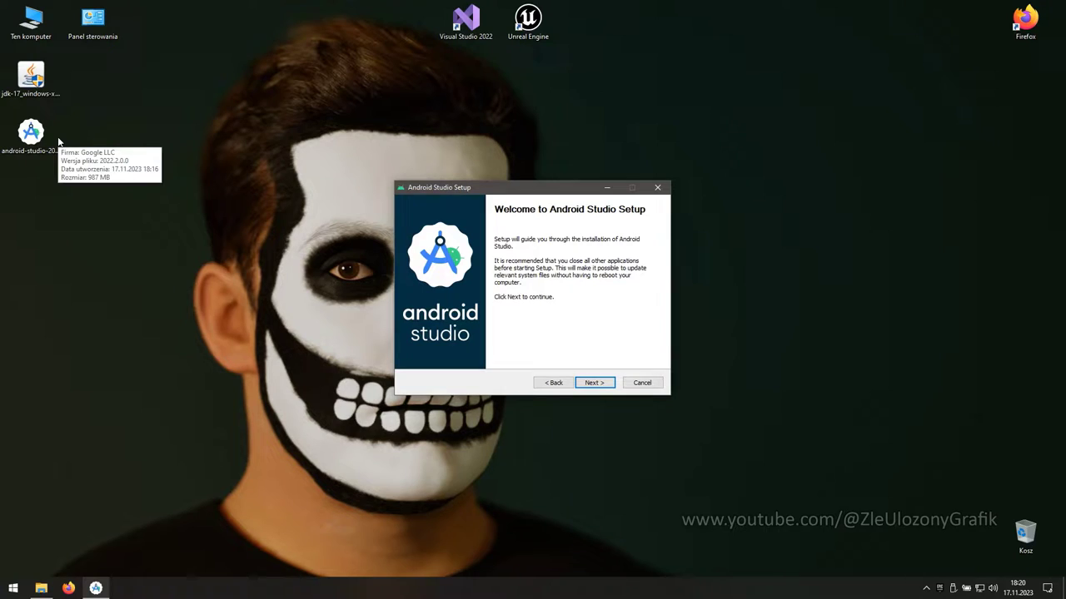
{"action": "left_click", "coordinate": [609, 388]}
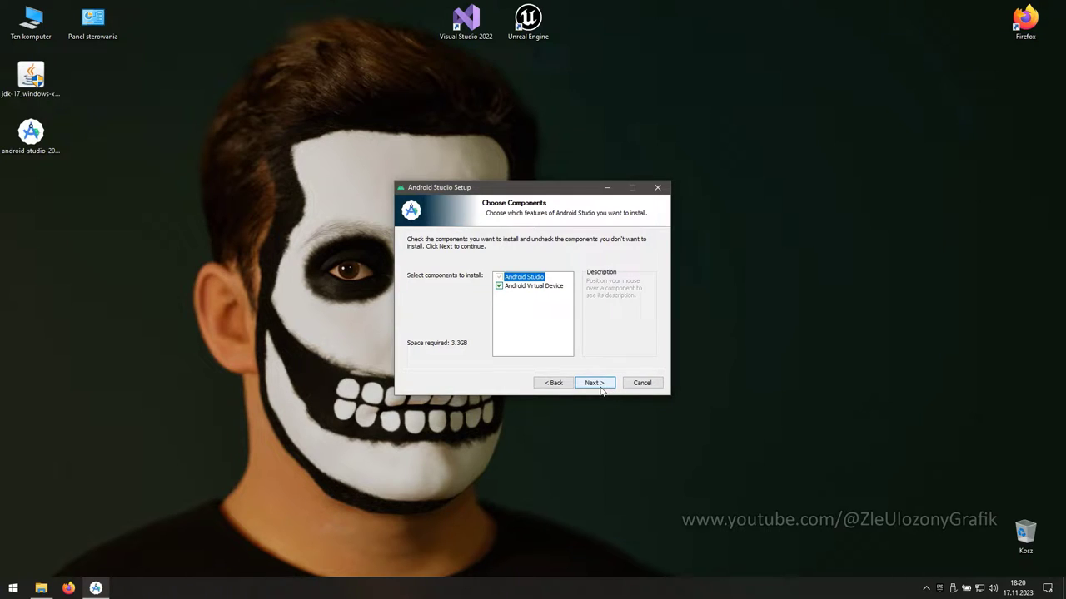
{"action": "left_click", "coordinate": [601, 387]}
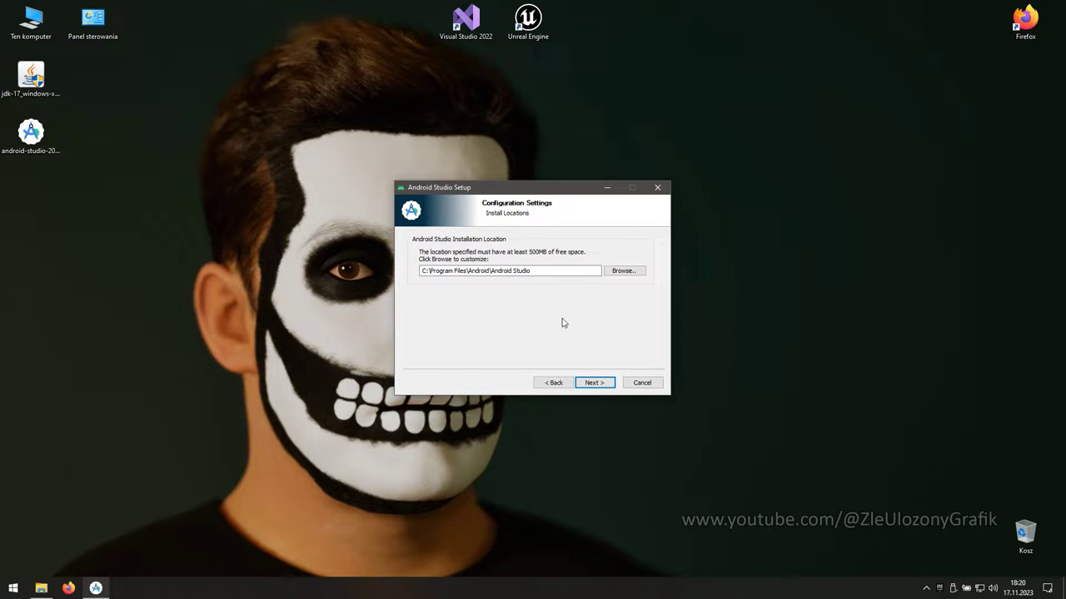
{"action": "left_click", "coordinate": [587, 384]}
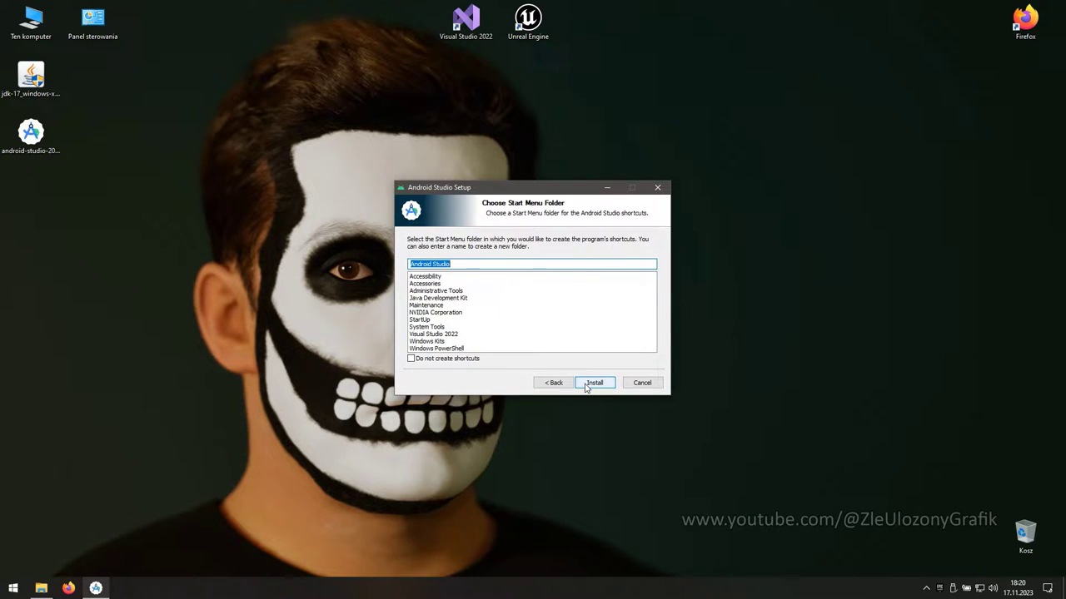
{"action": "left_click", "coordinate": [593, 383]}
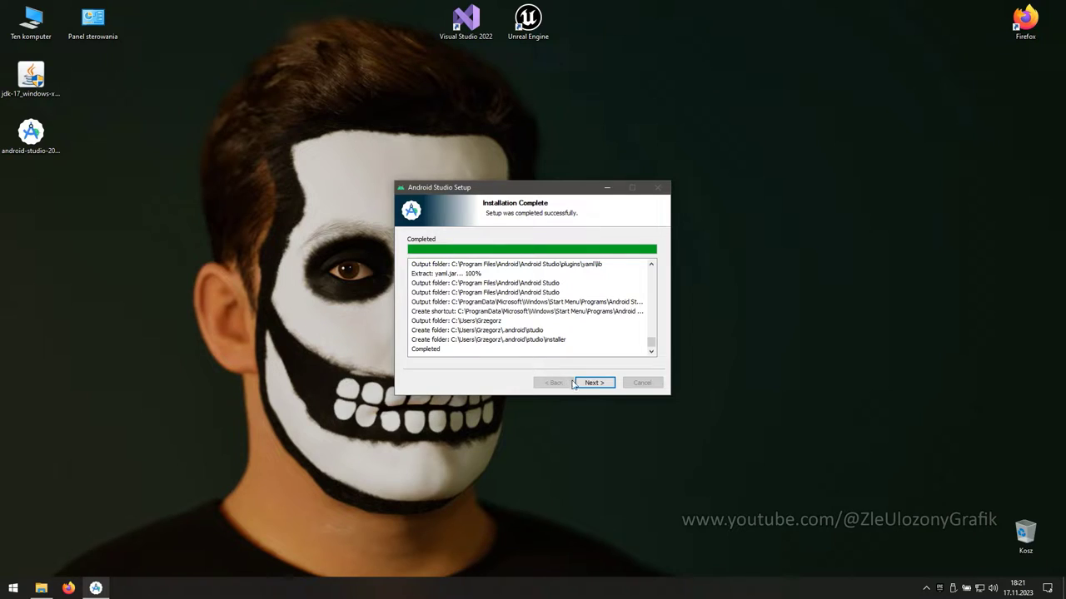
{"action": "left_click", "coordinate": [608, 386]}
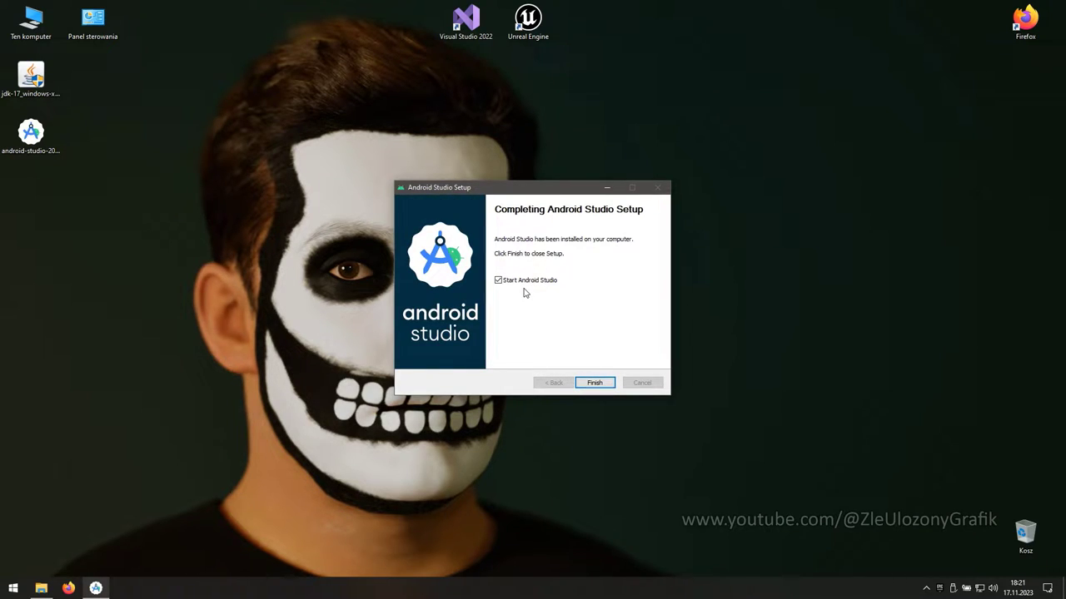
{"action": "left_click", "coordinate": [609, 383]}
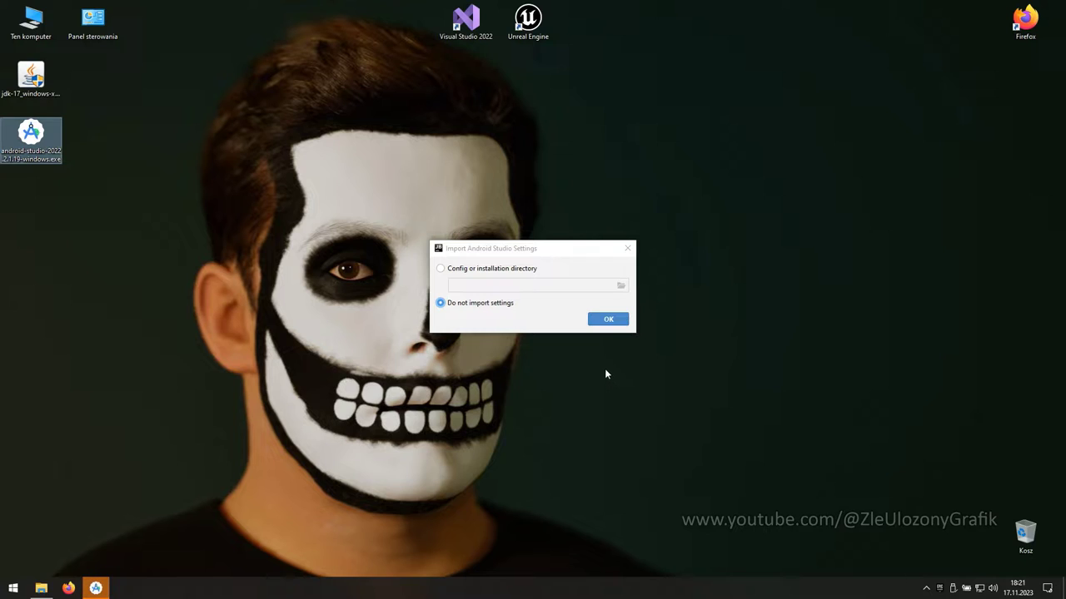
- Start the Android Studio setup wizard without importing settings or sending usage statistics to Google
{"action": "left_click", "coordinate": [625, 323]}
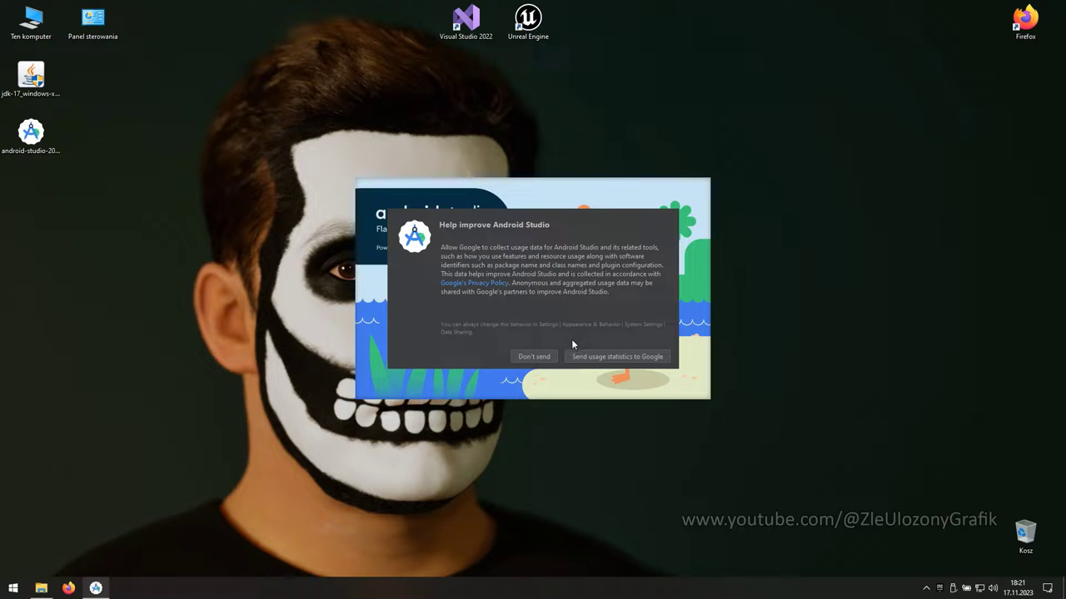
{"action": "left_click", "coordinate": [533, 357]}
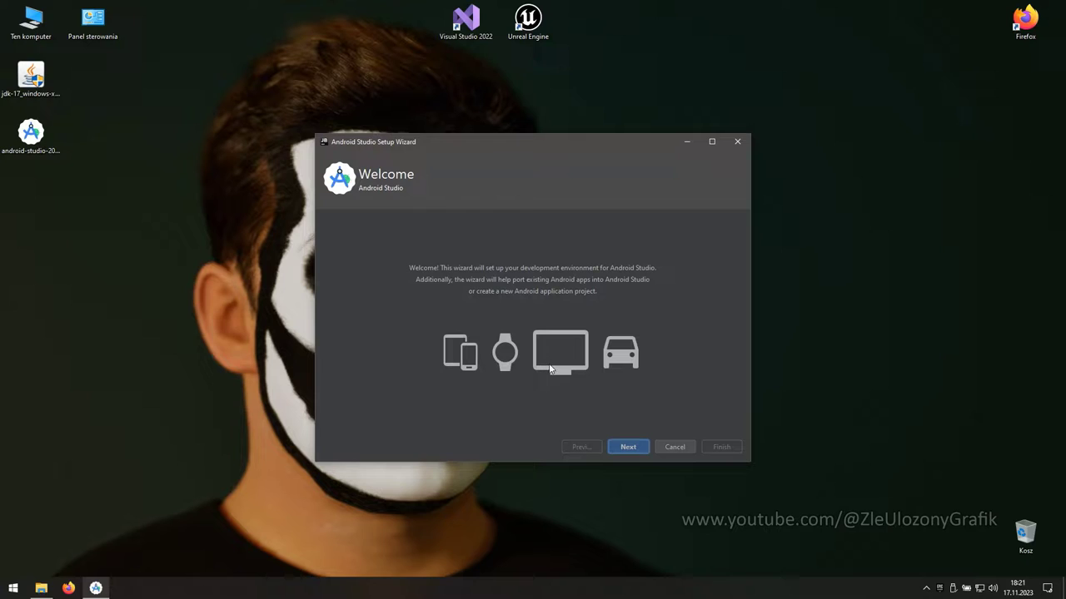
{"action": "left_click", "coordinate": [639, 449]}
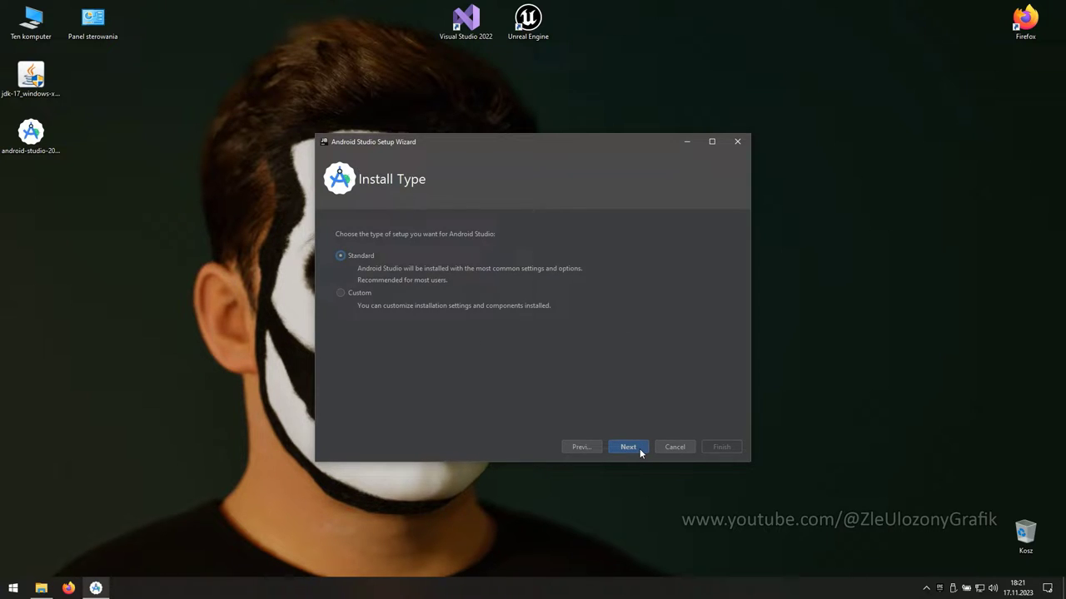
- Choose the Standard install type with the Darcula theme and proceed with the listed component settings
{"action": "left_click", "coordinate": [640, 449]}
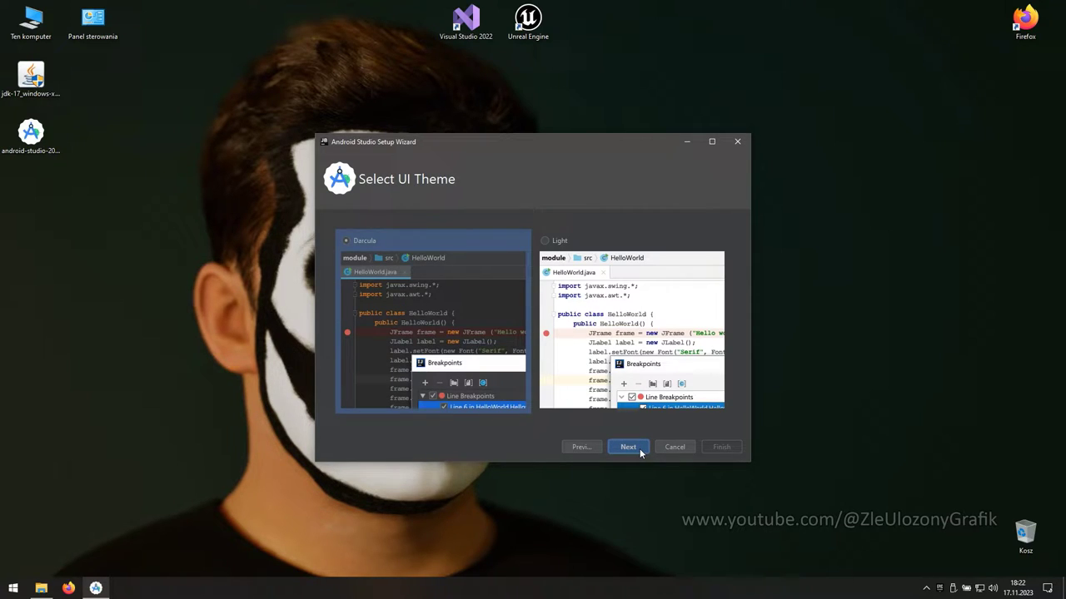
{"action": "left_click", "coordinate": [639, 448]}
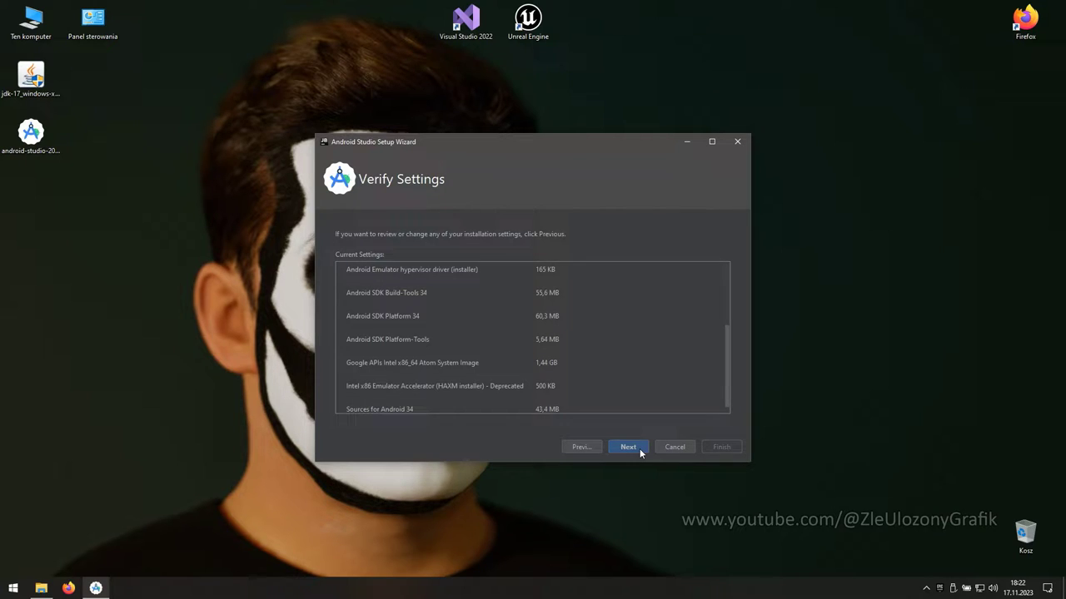
{"action": "left_click", "coordinate": [640, 449]}
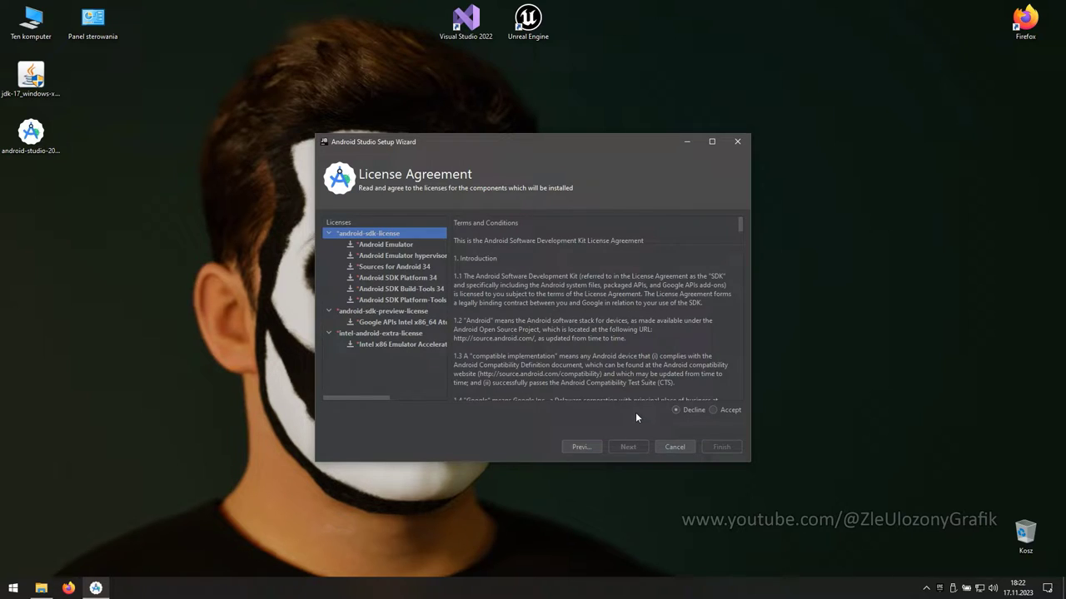
- Accept the android-sdk, android-sdk-preview and intel-android-extra licenses, and complete the component download with its details shown
{"action": "left_click", "coordinate": [713, 410]}
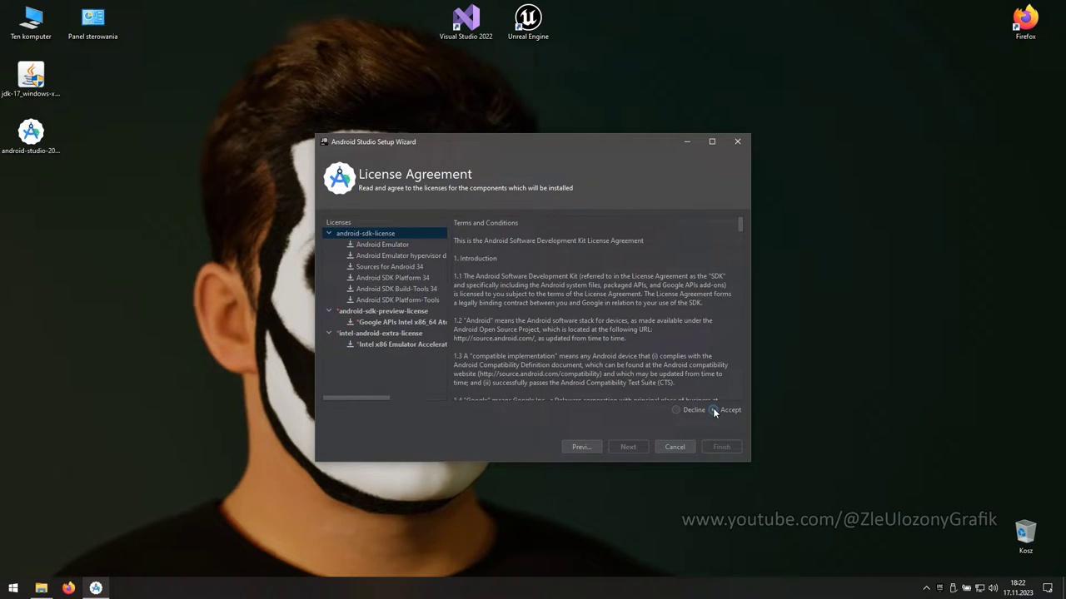
{"action": "left_click", "coordinate": [417, 312]}
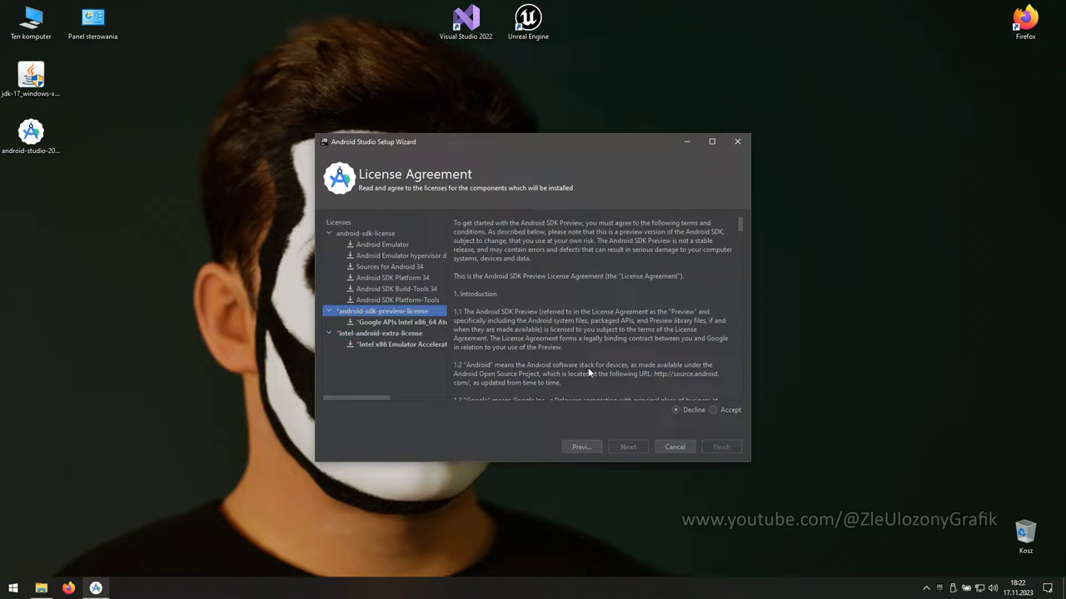
{"action": "left_click", "coordinate": [712, 410]}
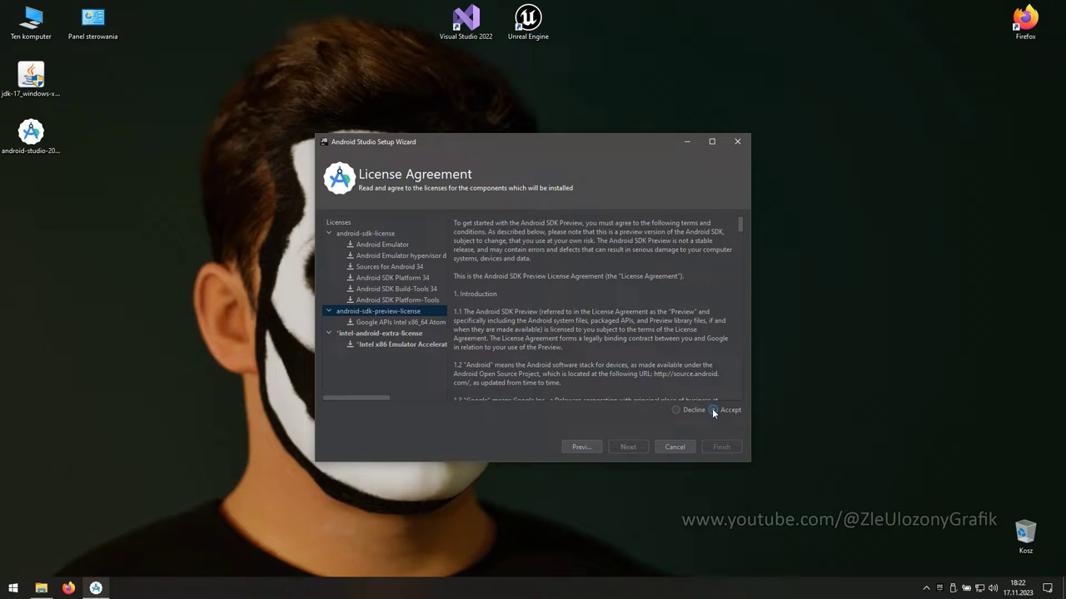
{"action": "left_click", "coordinate": [412, 335]}
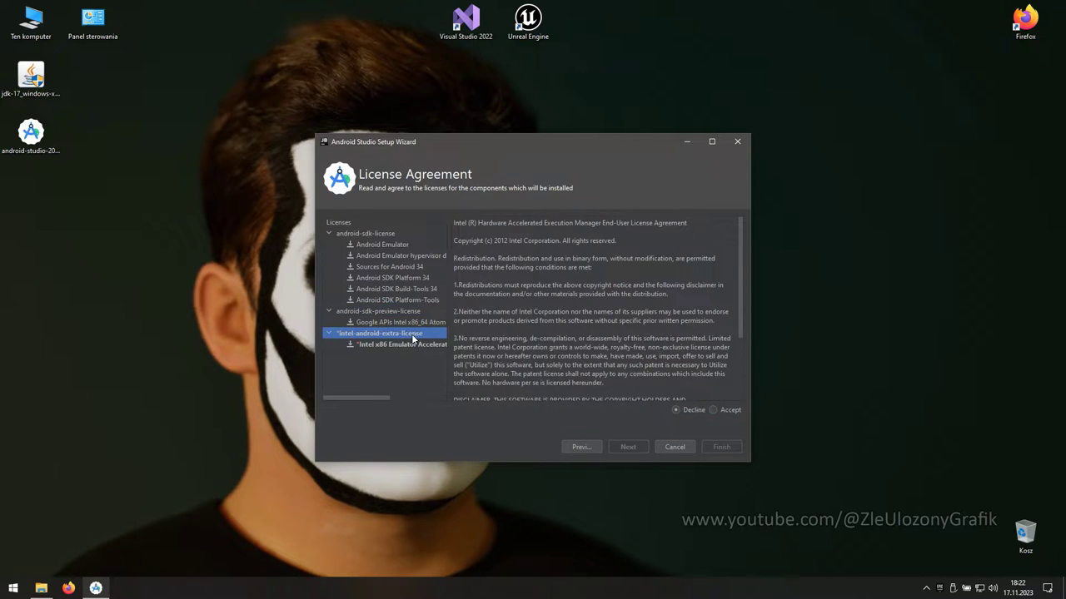
{"action": "left_click", "coordinate": [713, 410]}
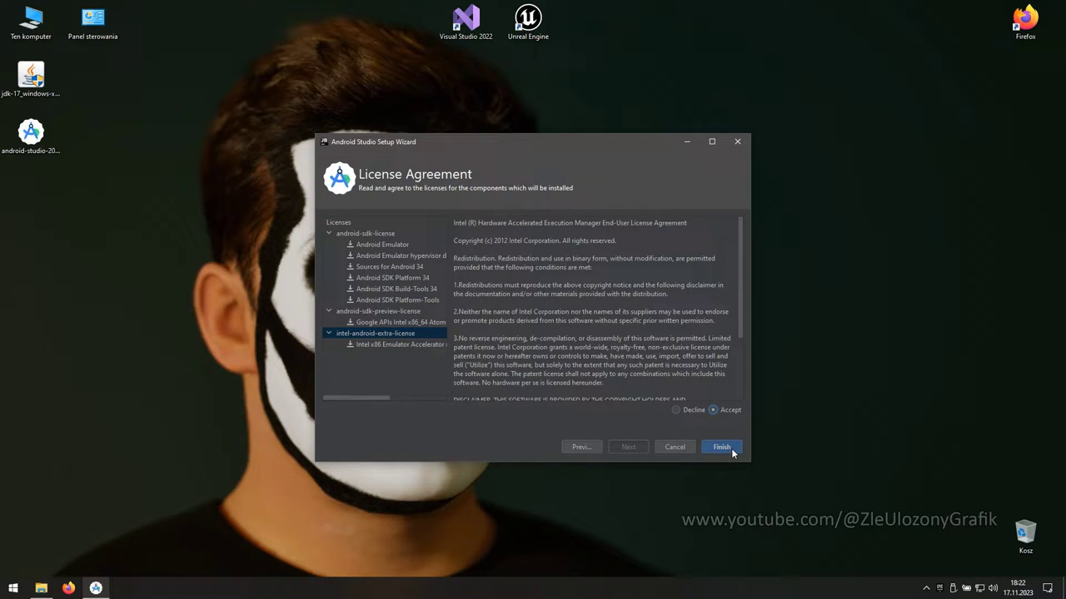
{"action": "left_click", "coordinate": [721, 448]}
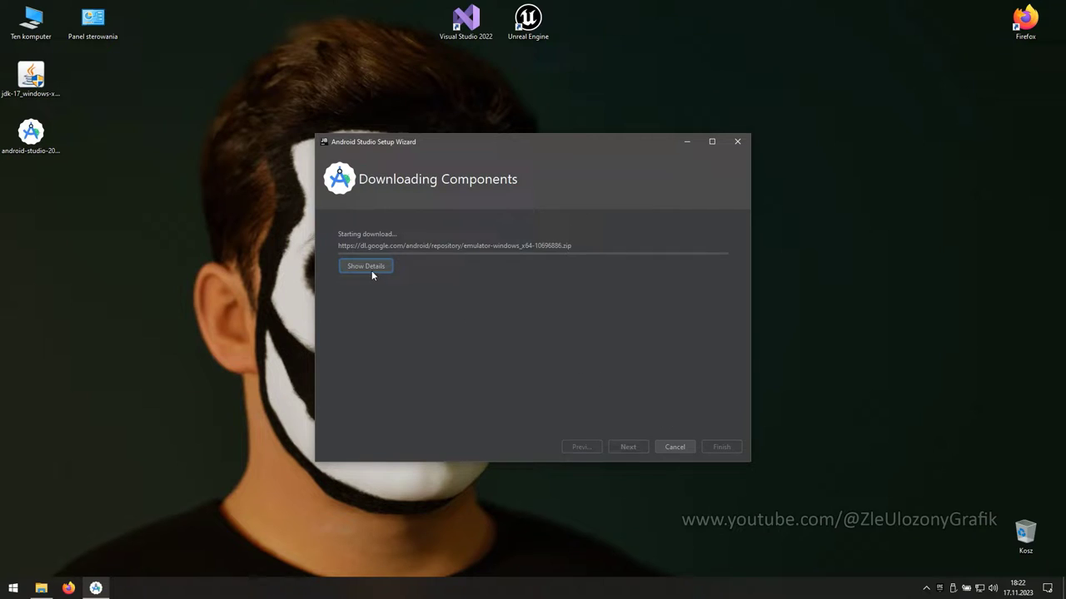
{"action": "left_click", "coordinate": [371, 271]}
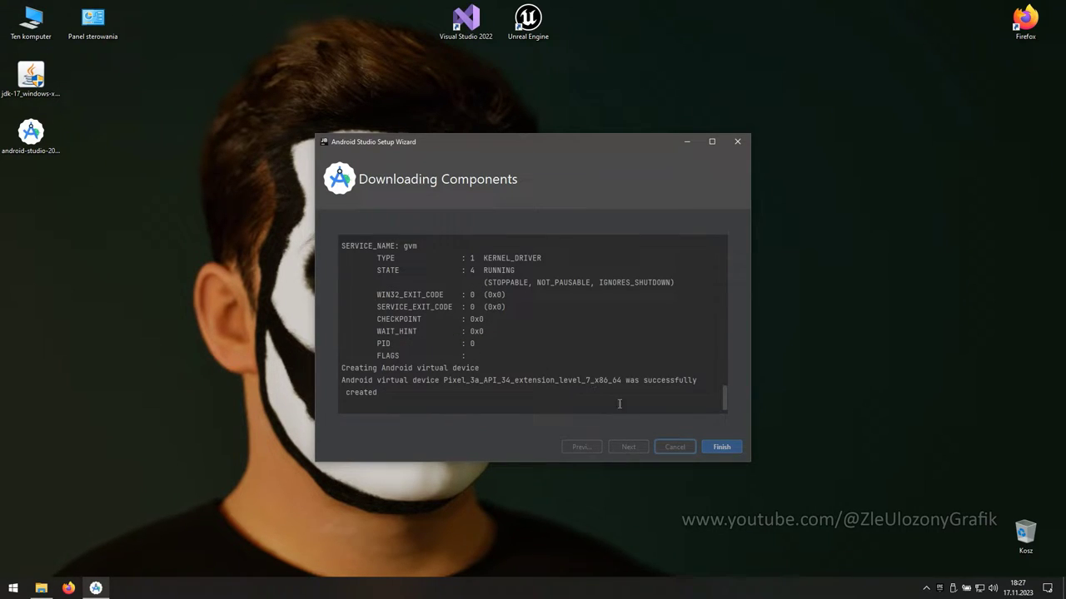
{"action": "left_click", "coordinate": [721, 447]}
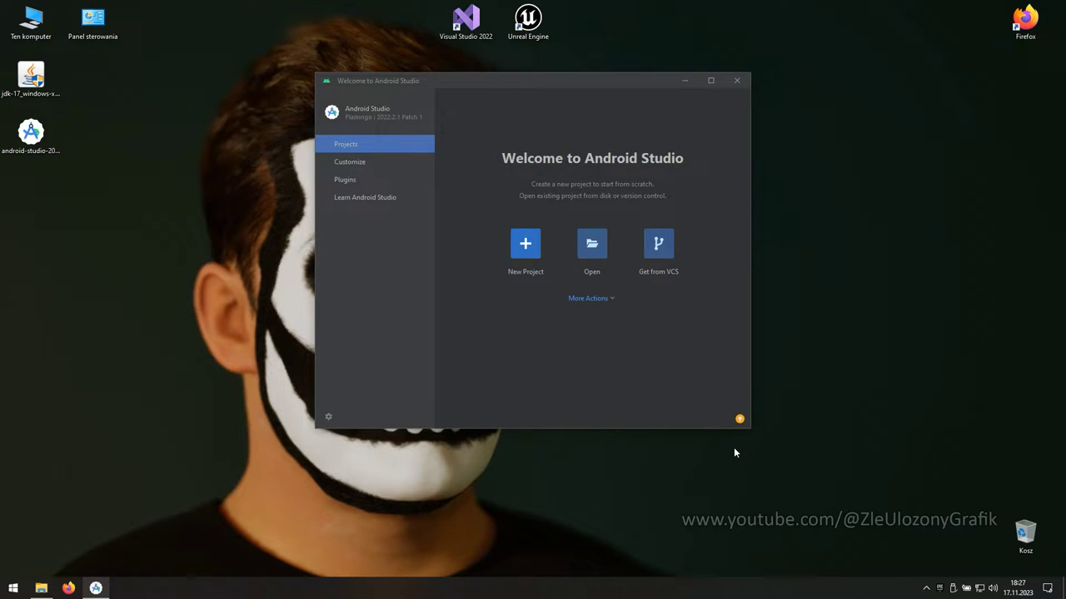
- Open the SDK Manager and mark the Android 12L (Sv2) API level 32 platform for installation
{"action": "left_click", "coordinate": [595, 301]}
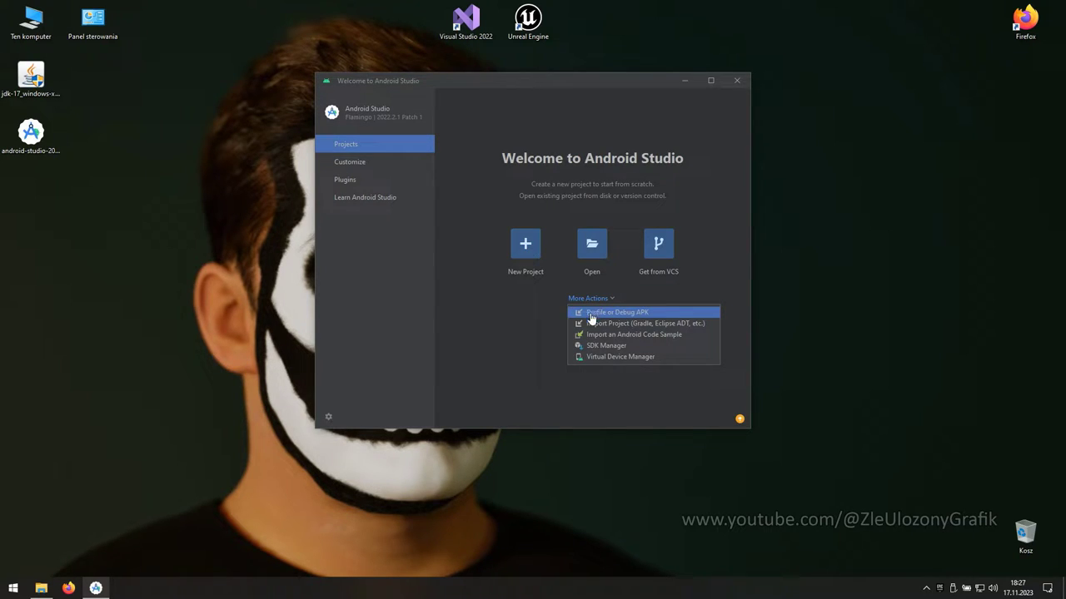
{"action": "left_click", "coordinate": [632, 347]}
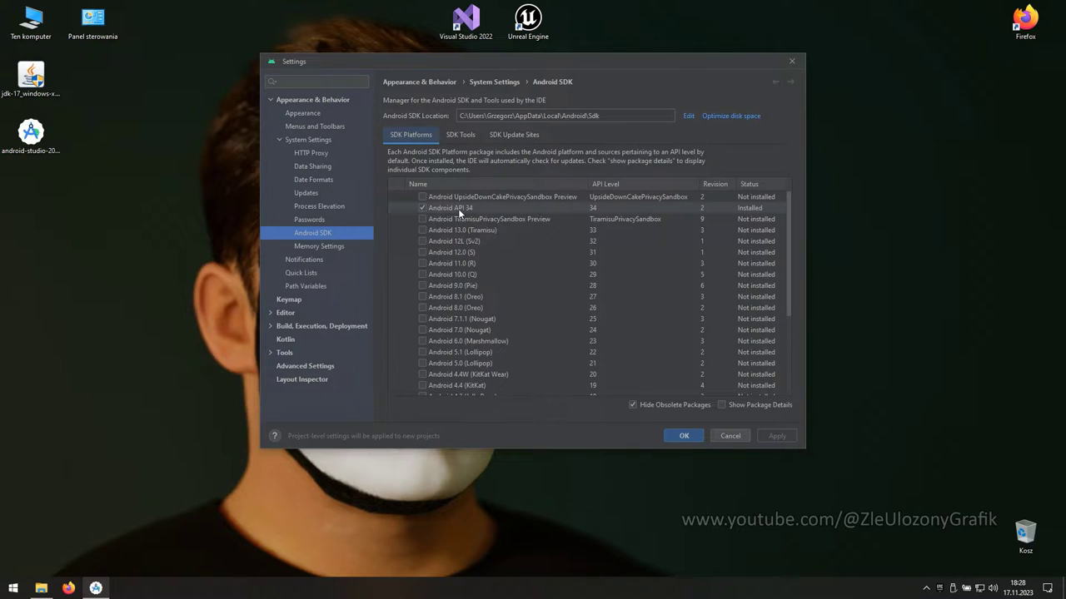
{"action": "left_click", "coordinate": [422, 241]}
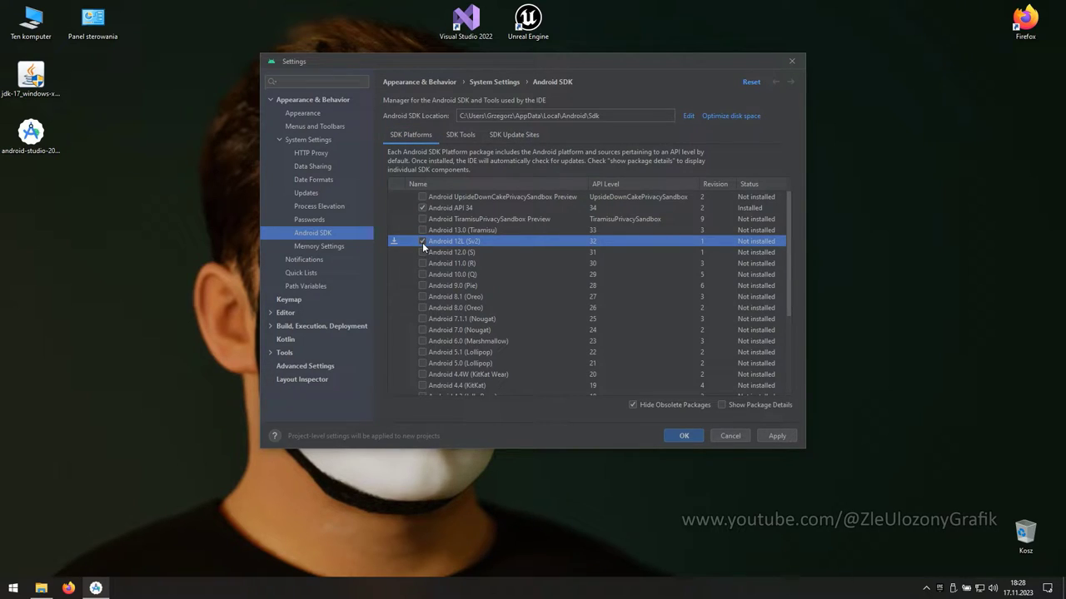
- List the SDK tools with obsolete packages and package details shown, and mark Android SDK Build-Tools 33.0.1 for installation
{"action": "left_click", "coordinate": [469, 138]}
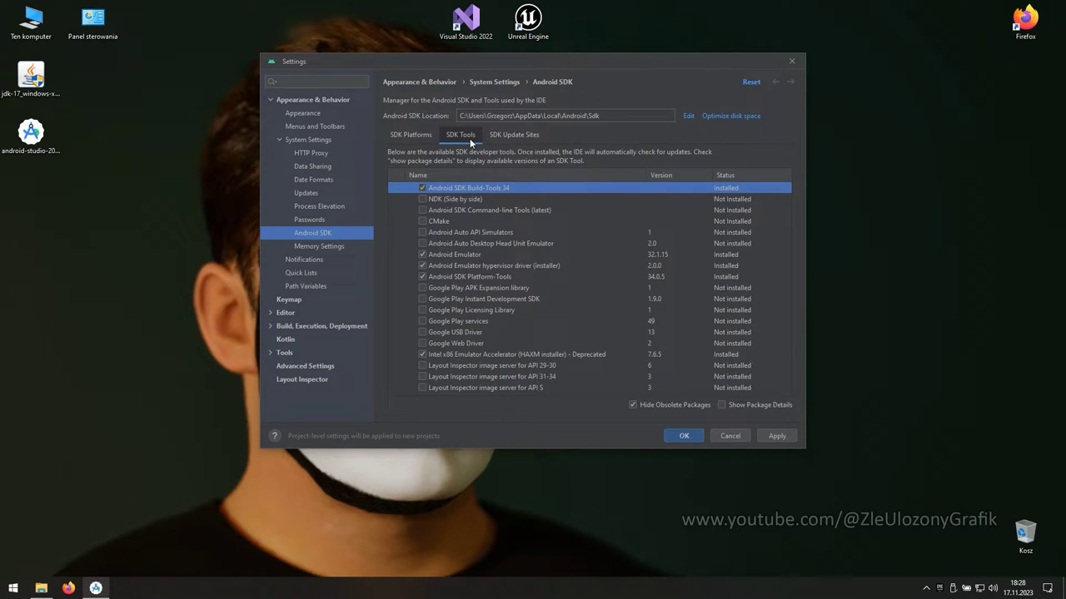
{"action": "left_click", "coordinate": [632, 405]}
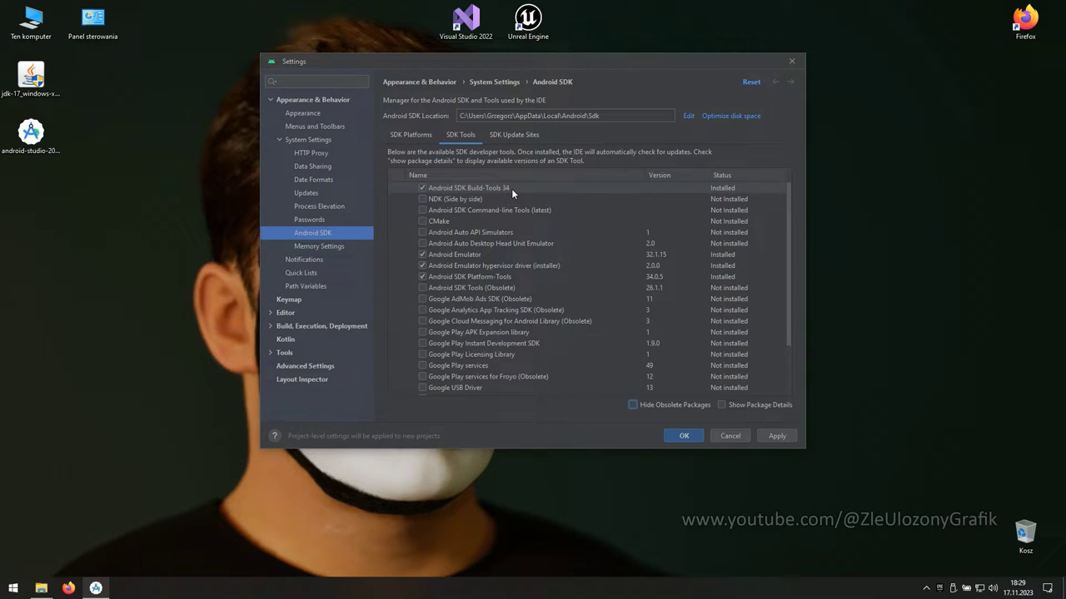
{"action": "left_click", "coordinate": [721, 404]}
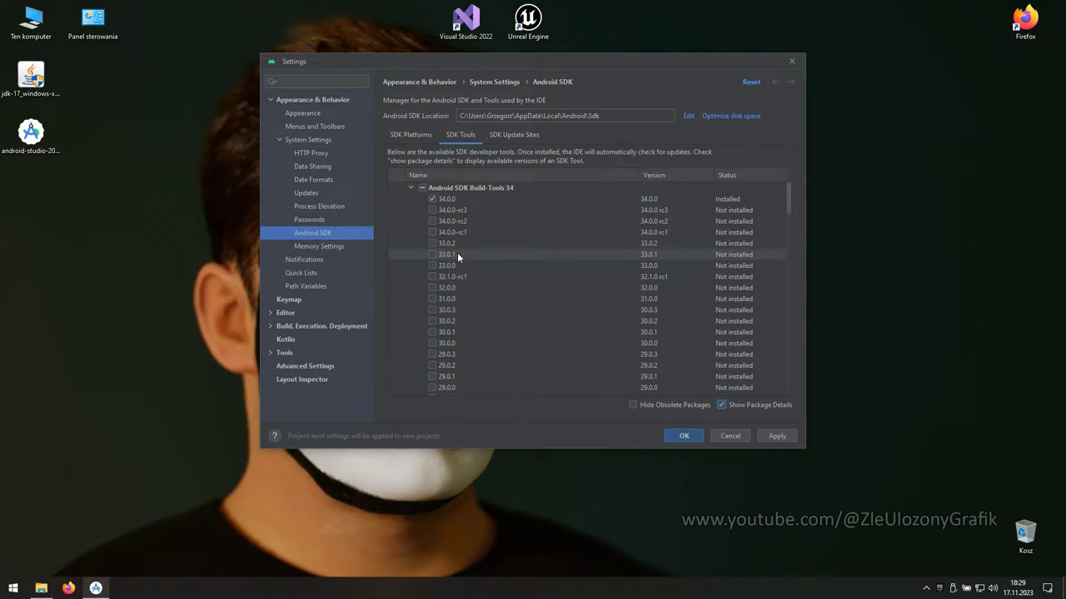
{"action": "left_click", "coordinate": [433, 254]}
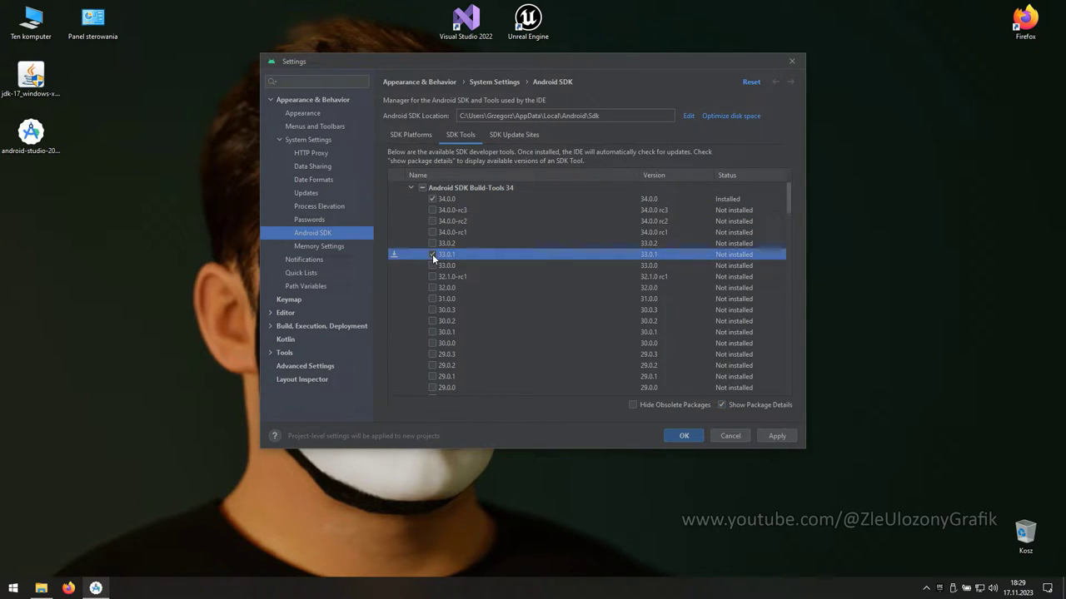
- Mark NDK (Side by side) 25.1.8937393 and Android SDK Command-line Tools (latest) for installation
{"action": "scroll", "coordinate": [410, 270], "scroll_direction": "down", "scroll_amount": 8}
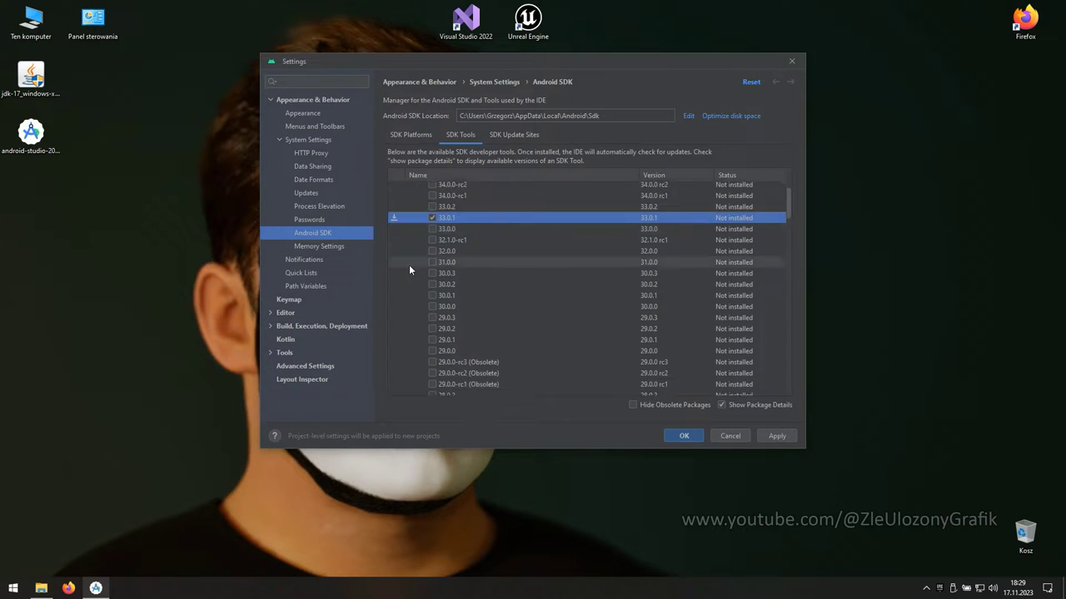
{"action": "scroll", "coordinate": [410, 270], "scroll_direction": "down", "scroll_amount": 10}
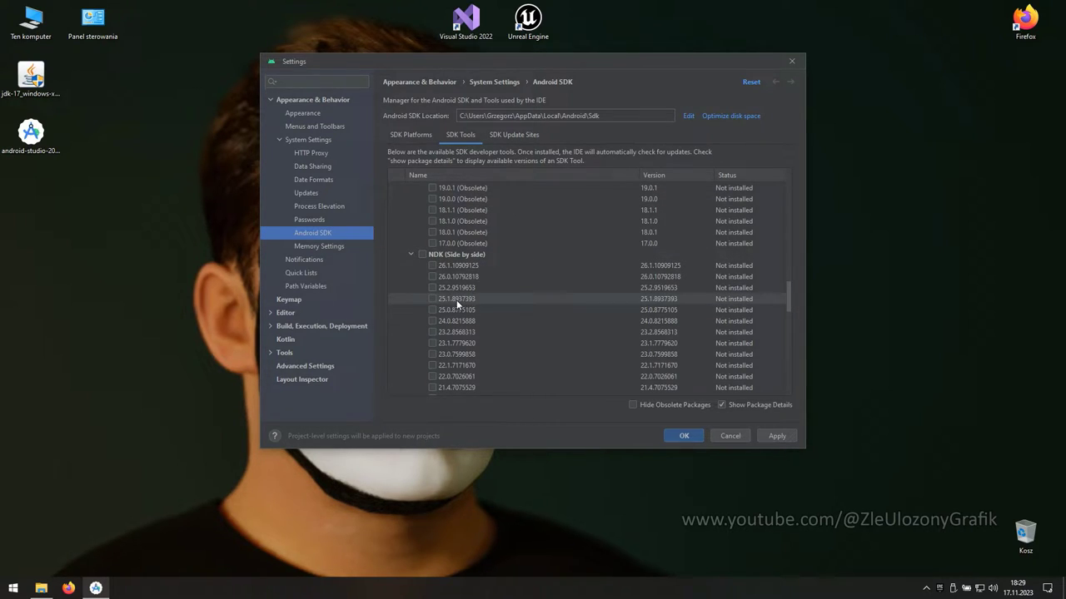
{"action": "left_click", "coordinate": [431, 299]}
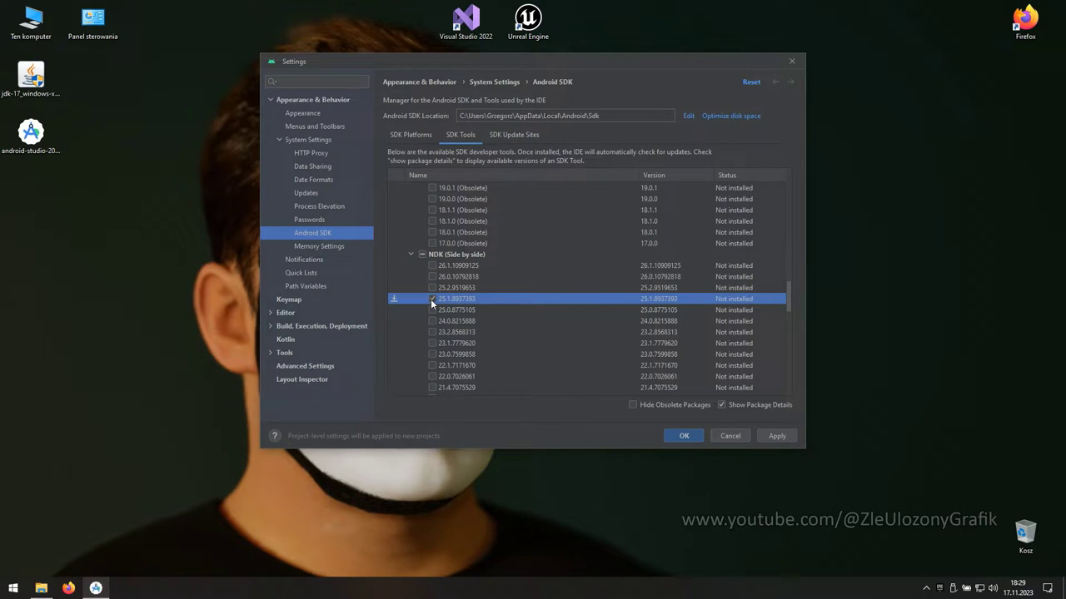
{"action": "scroll", "coordinate": [418, 303], "scroll_direction": "down", "scroll_amount": 6}
{"action": "scroll", "coordinate": [418, 304], "scroll_direction": "down", "scroll_amount": 1}
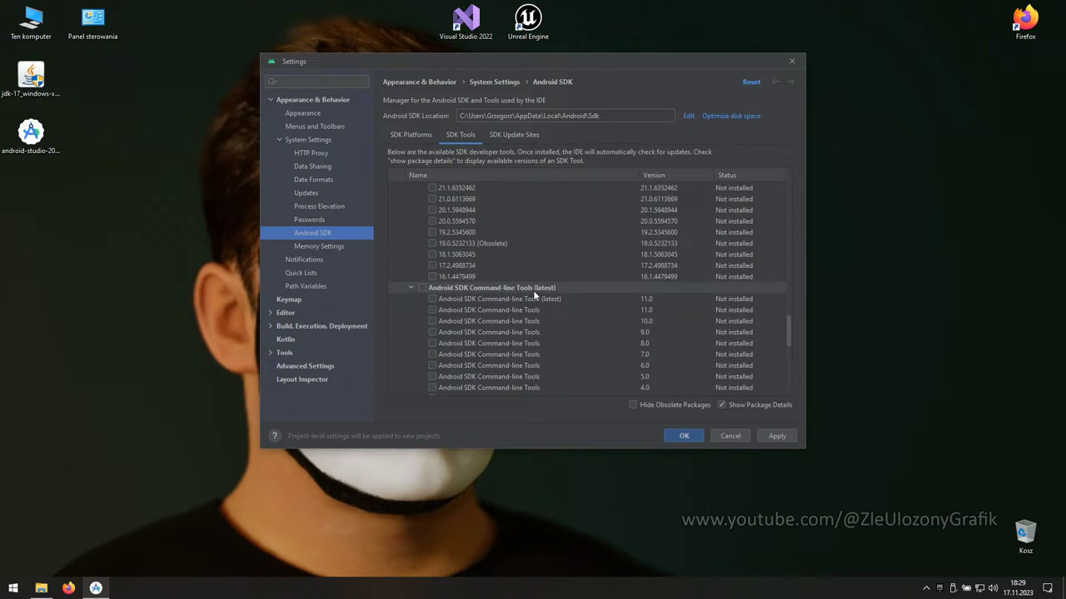
{"action": "left_click", "coordinate": [431, 298]}
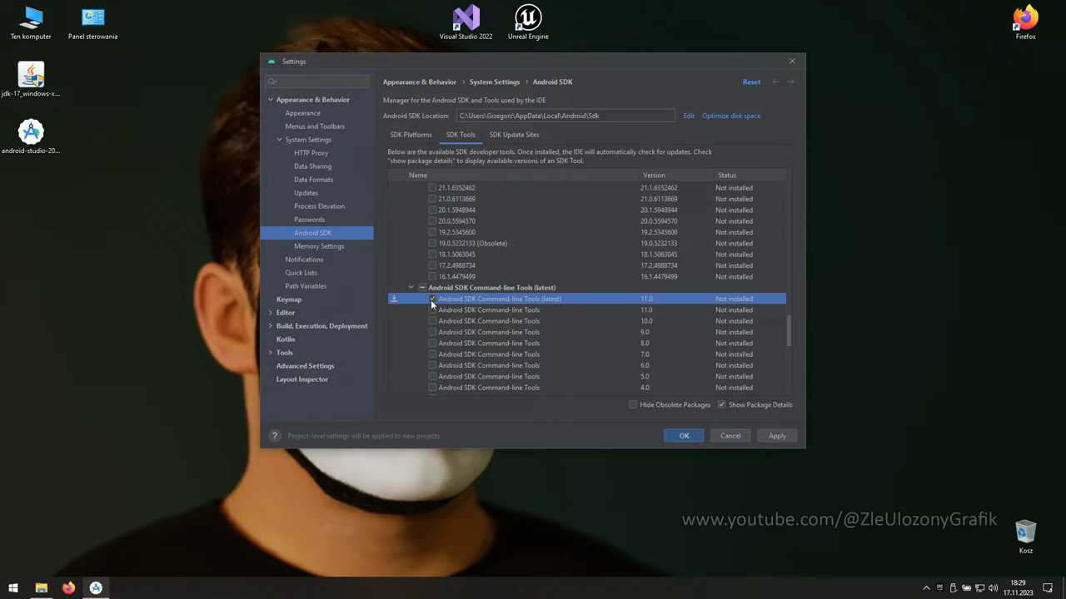
- Mark CMake version 3.10.2.4988404 for installation among the SDK tools
{"action": "scroll", "coordinate": [411, 313], "scroll_direction": "down", "scroll_amount": 3}
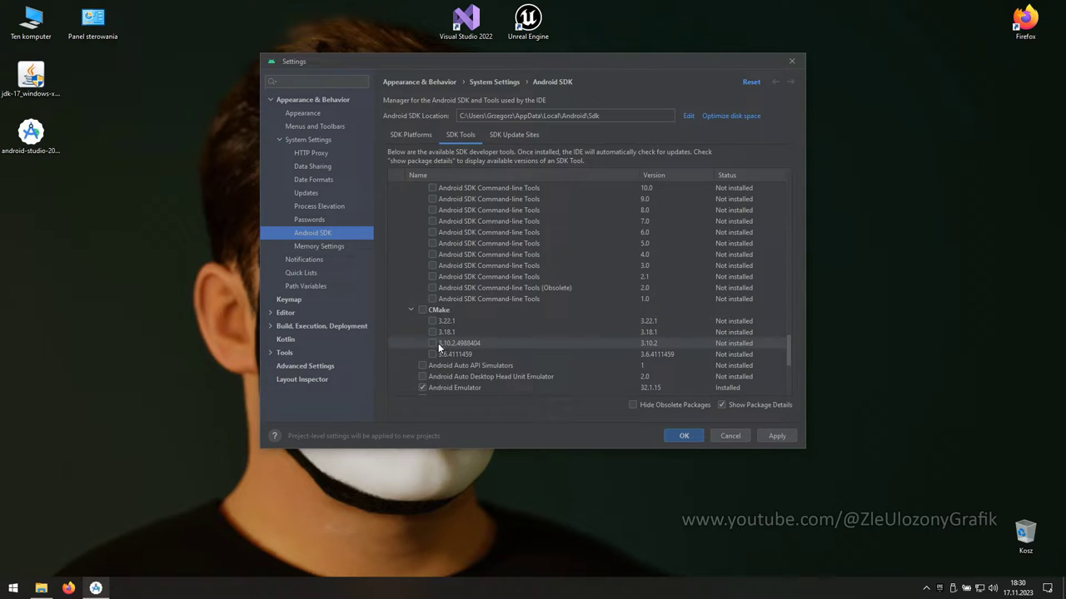
{"action": "left_click", "coordinate": [431, 343]}
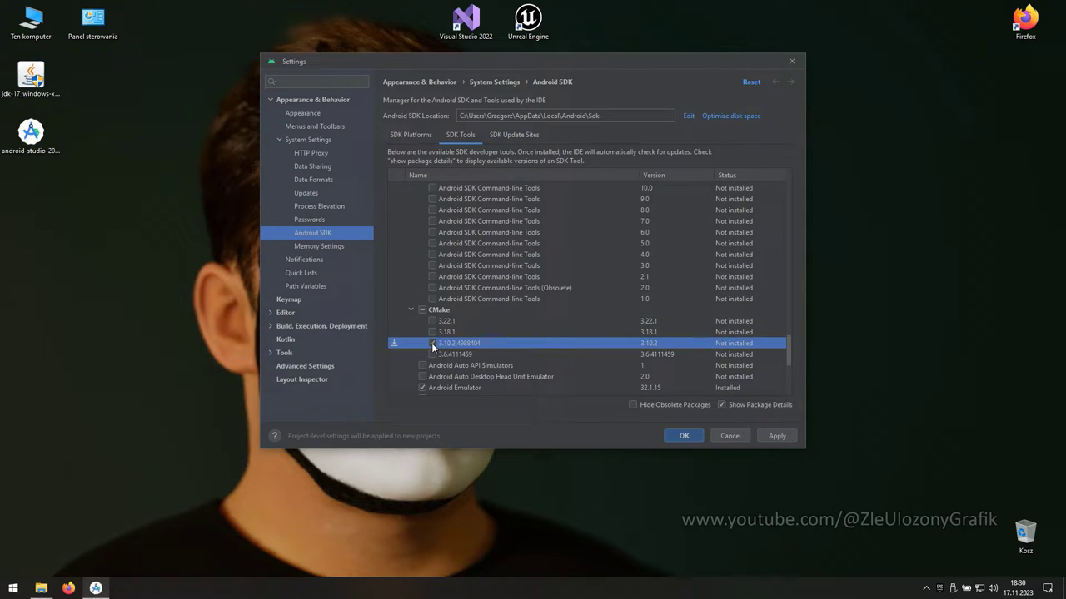
{"action": "scroll", "coordinate": [431, 343], "scroll_direction": "up", "scroll_amount": 1}
{"action": "scroll", "coordinate": [400, 346], "scroll_direction": "down", "scroll_amount": 2}
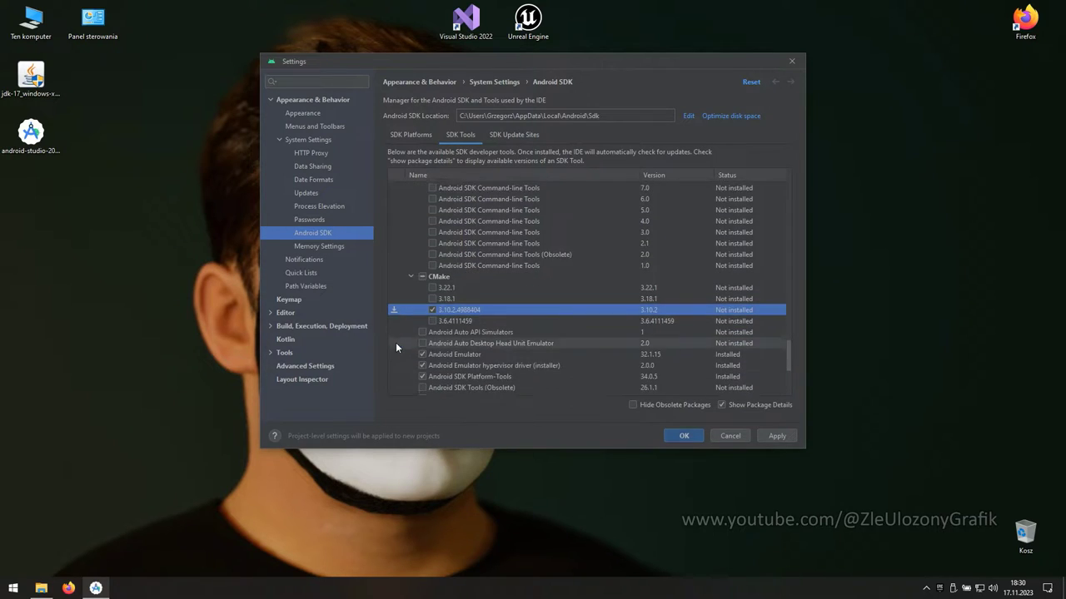
{"action": "scroll", "coordinate": [397, 343], "scroll_direction": "down", "scroll_amount": 1}
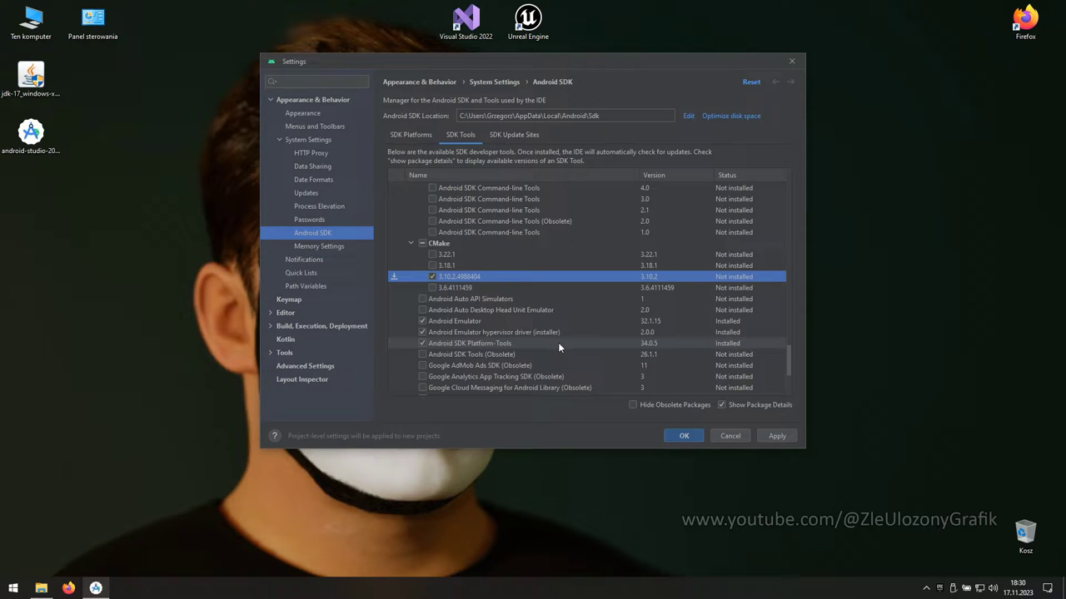
- Apply the SDK changes, install the selected components, and close the settings and Android Studio
{"action": "left_click", "coordinate": [777, 436]}
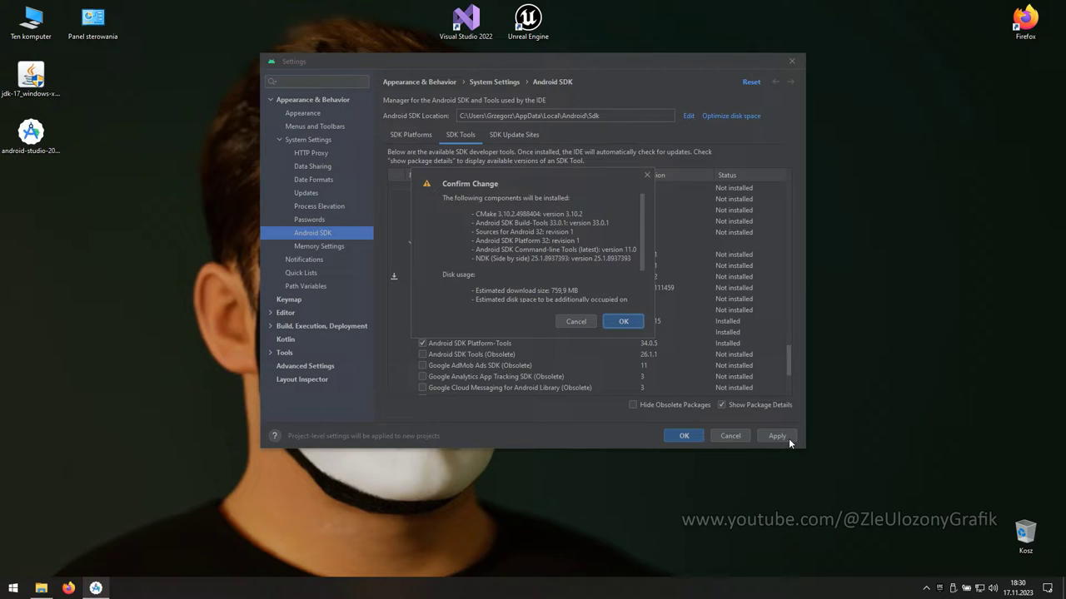
{"action": "left_click_drag", "start_coordinate": [642, 266], "coordinate": [644, 301]}
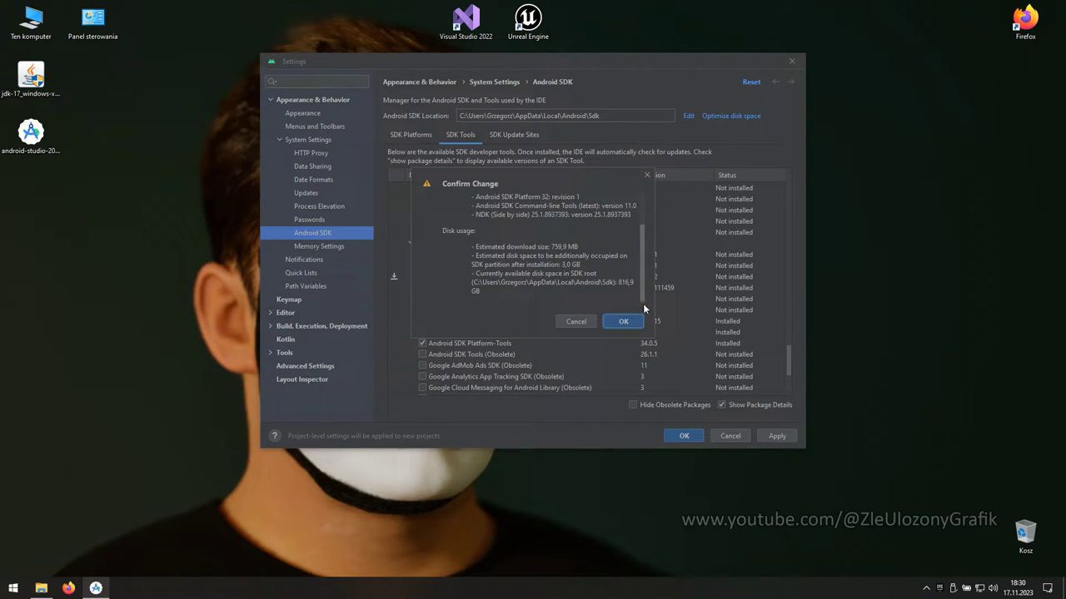
{"action": "left_click", "coordinate": [623, 323]}
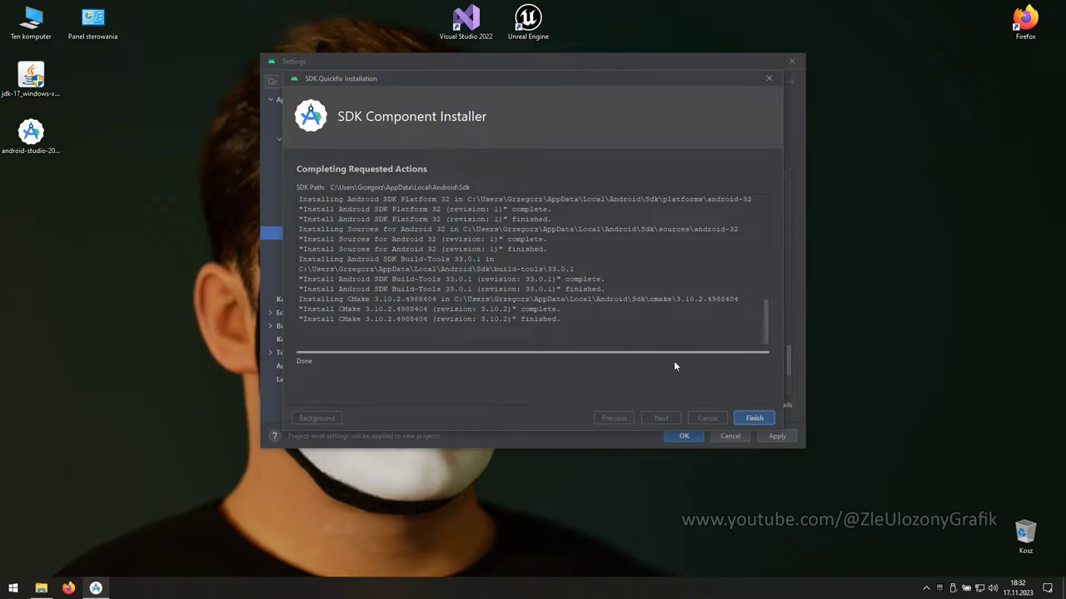
{"action": "left_click", "coordinate": [759, 420]}
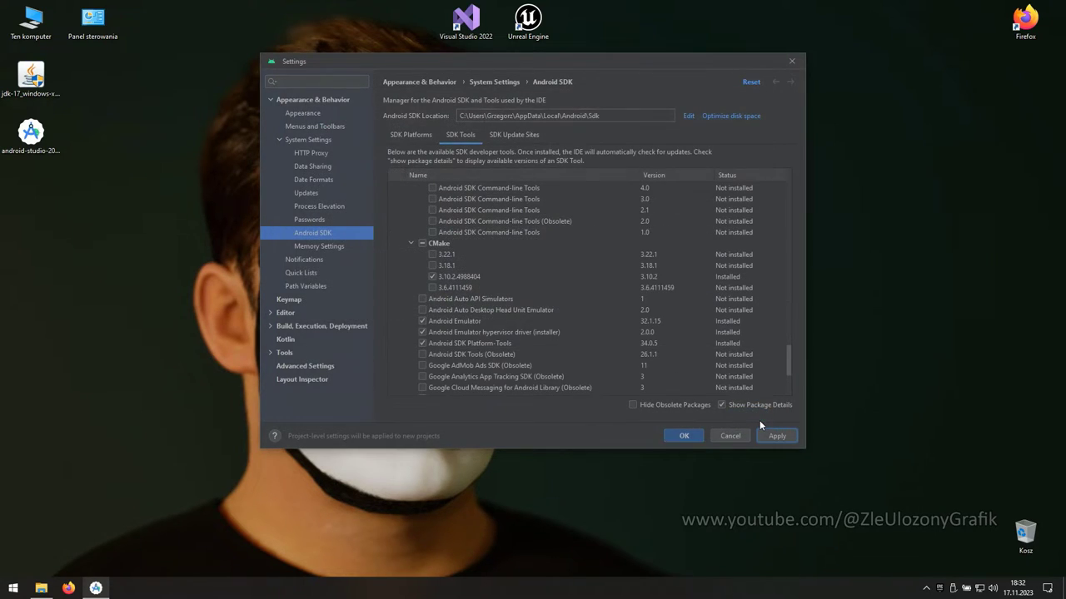
{"action": "left_click", "coordinate": [683, 437]}
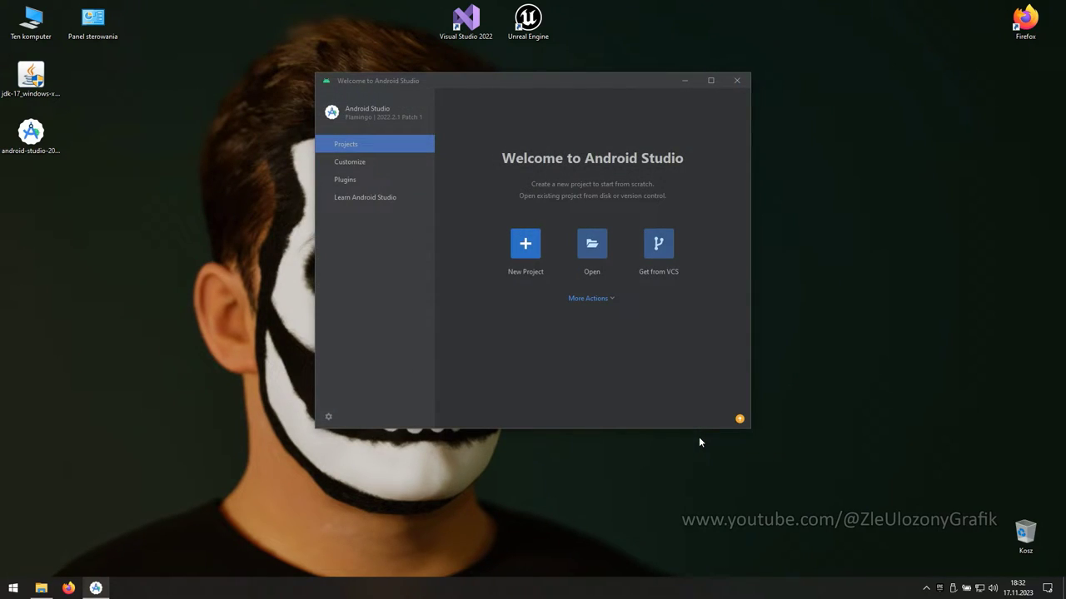
{"action": "left_click", "coordinate": [737, 82]}
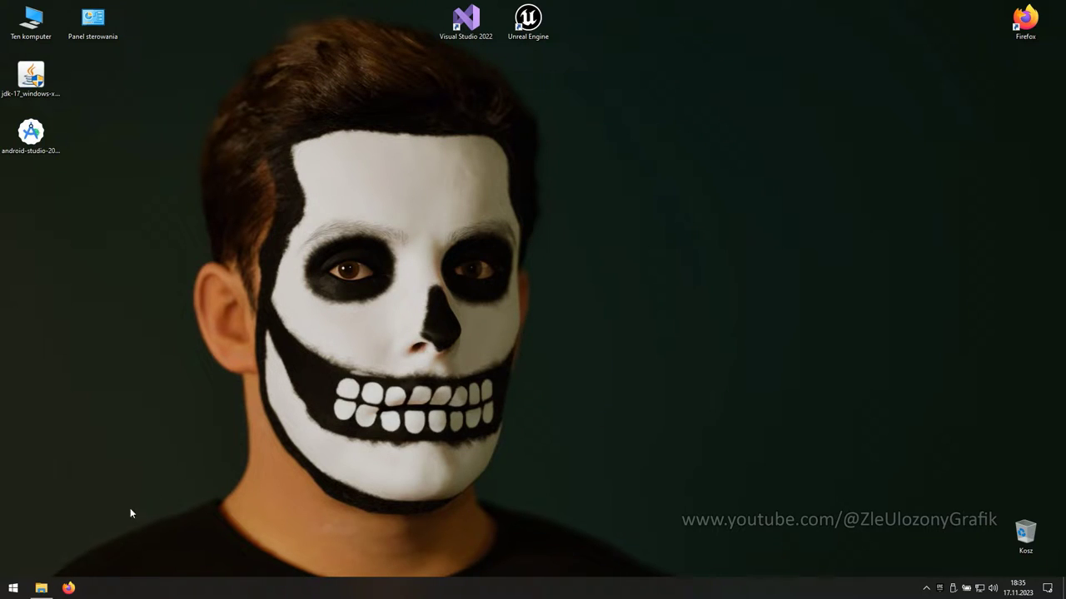
- Switch to File Explorer and go to the C:\Program Files\Epic Games\UE_5.3 folder
{"action": "left_click", "coordinate": [41, 588]}
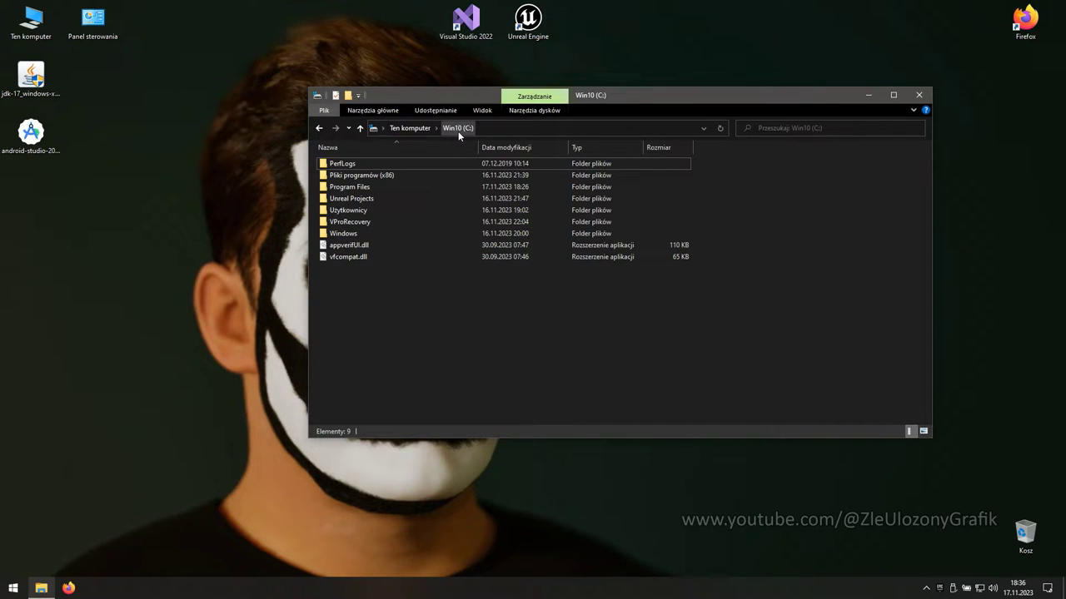
{"action": "left_click", "coordinate": [378, 186]}
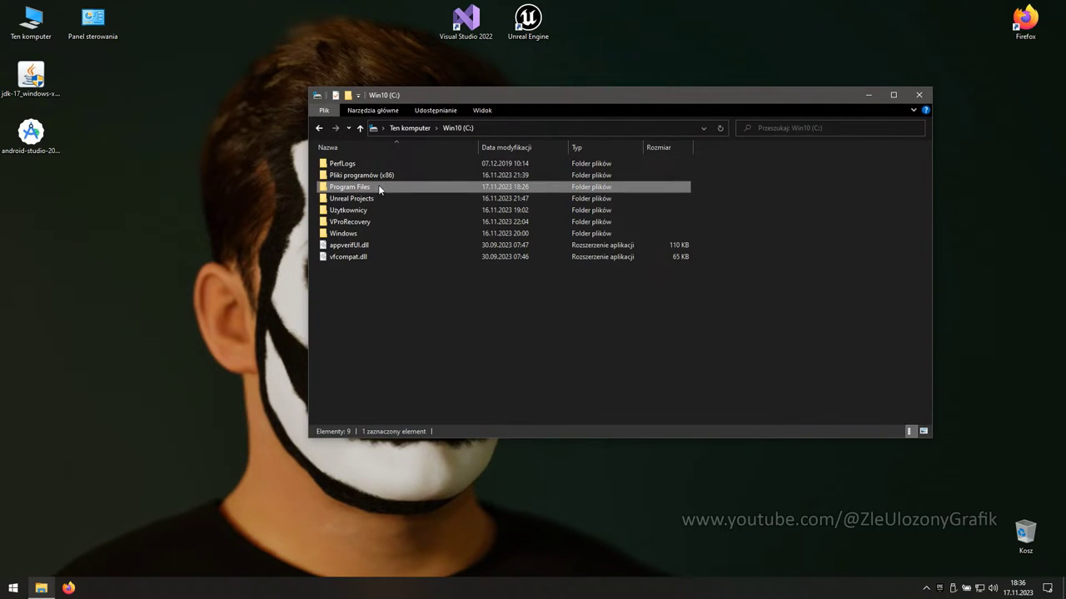
{"action": "double_click", "coordinate": [378, 187]}
{"action": "left_click", "coordinate": [375, 211]}
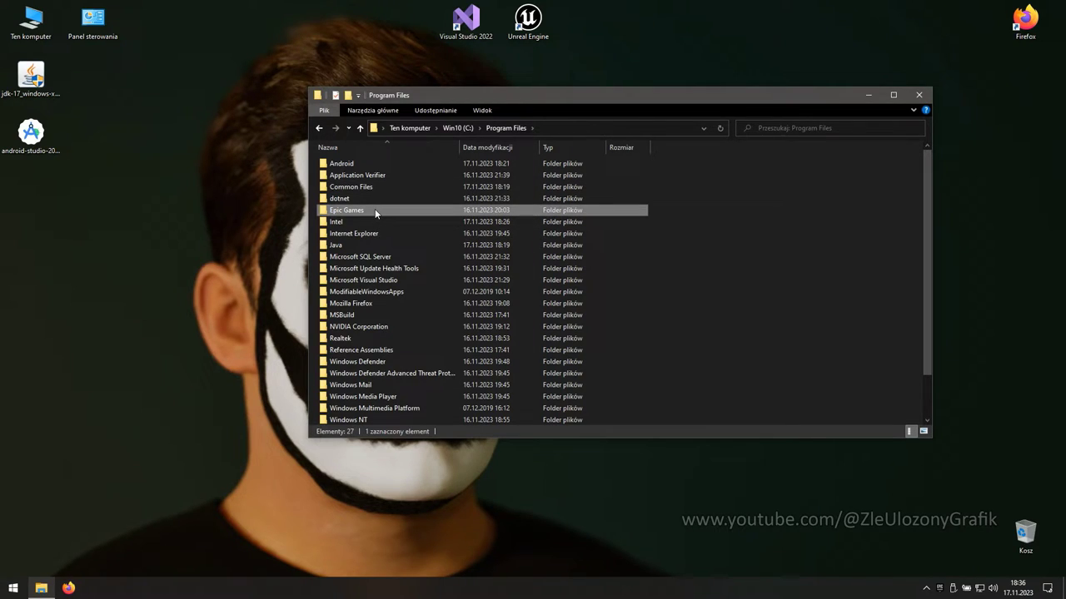
{"action": "double_click", "coordinate": [374, 211]}
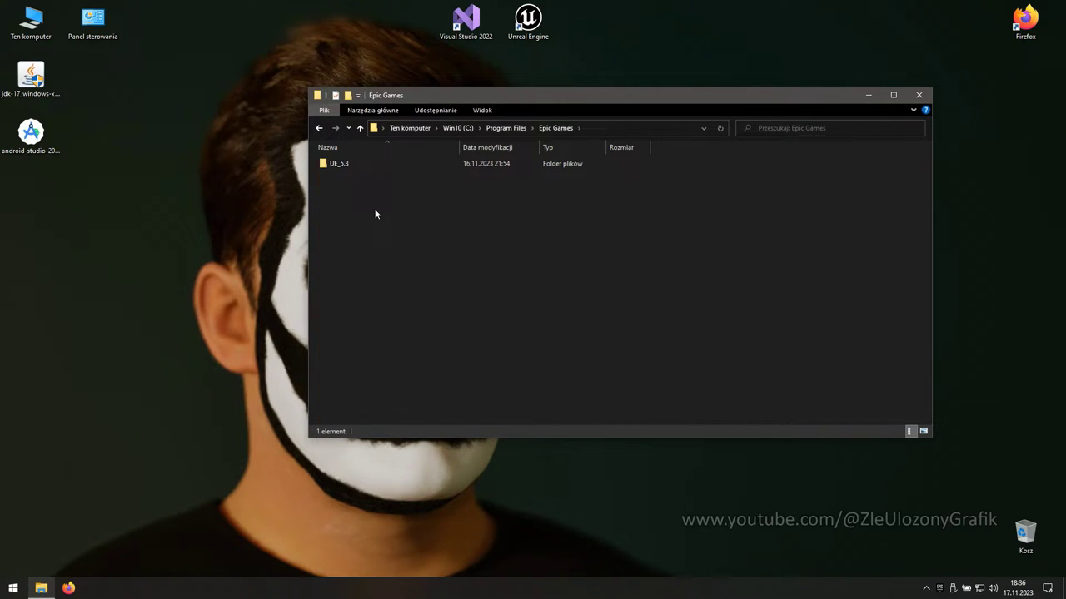
{"action": "left_click", "coordinate": [358, 163]}
{"action": "double_click", "coordinate": [359, 164]}
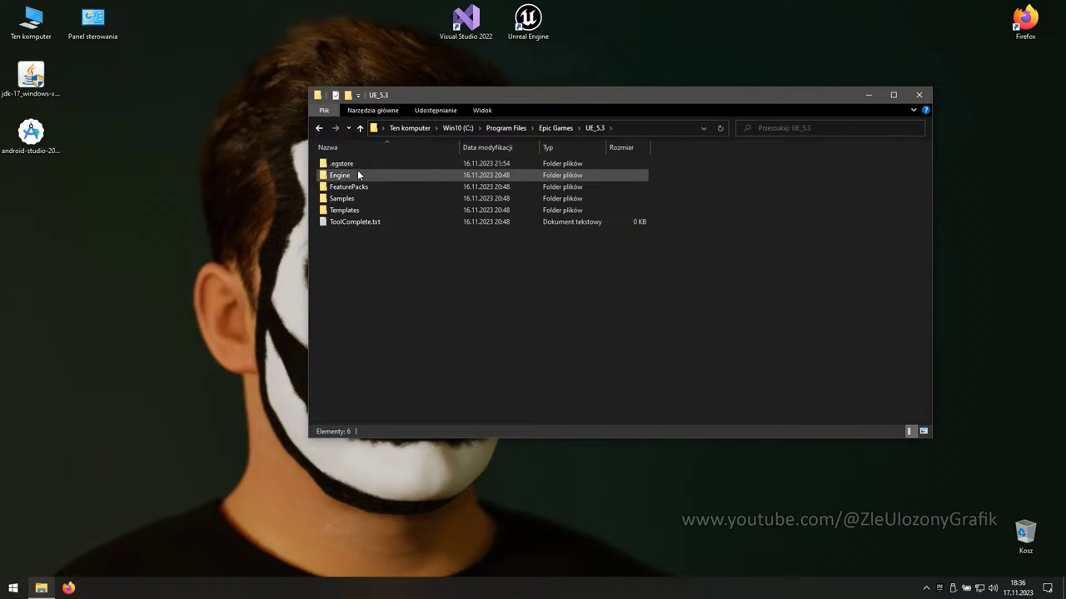
- Open the Engine\Extras\Android subfolder of the UE_5.3 installation
{"action": "left_click", "coordinate": [357, 174]}
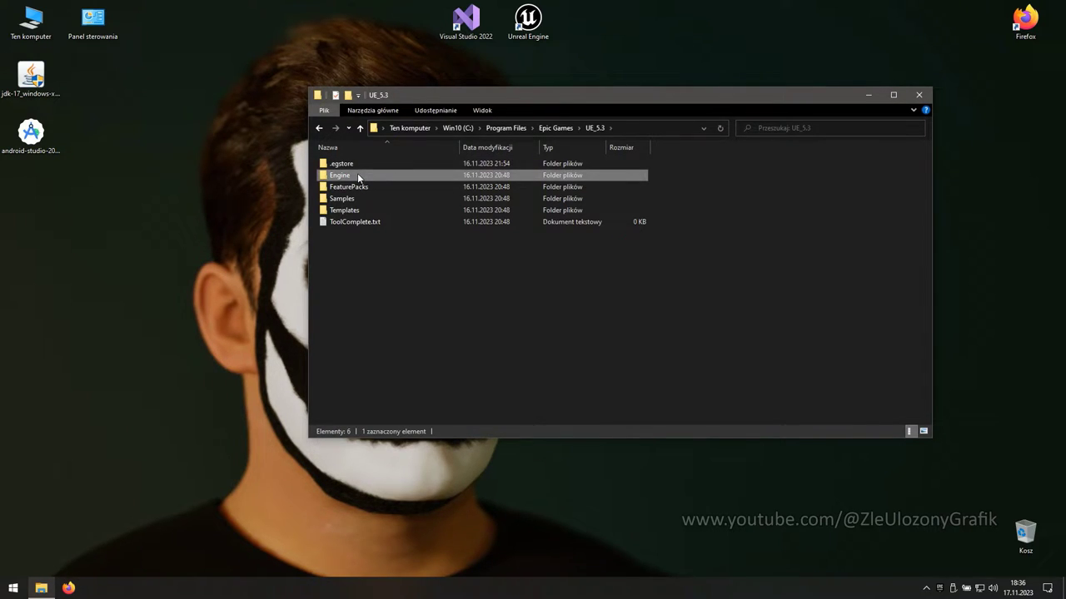
{"action": "double_click", "coordinate": [357, 175]}
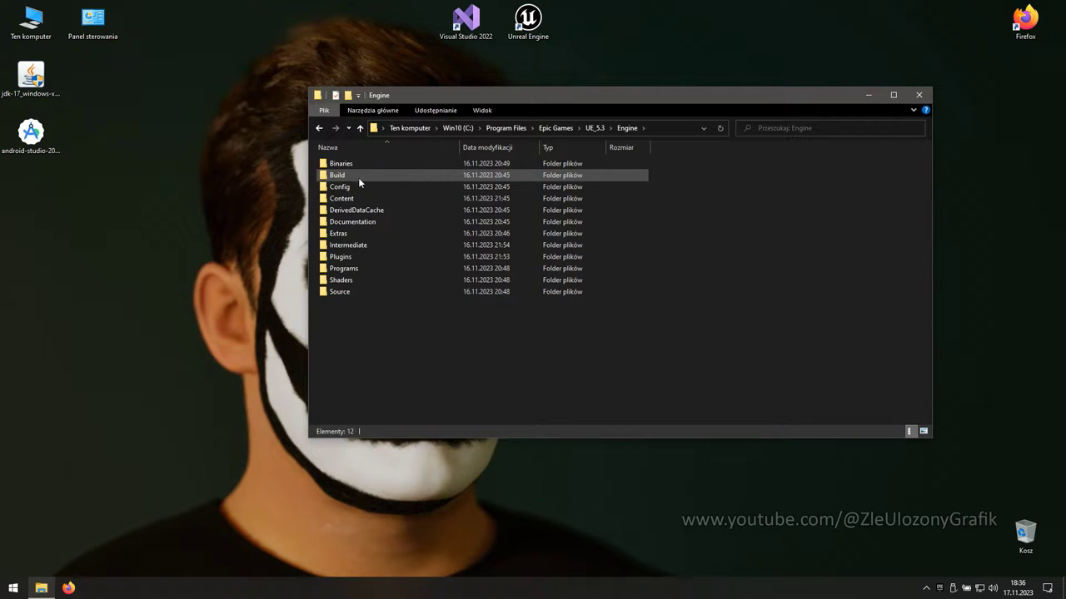
{"action": "left_click", "coordinate": [375, 233]}
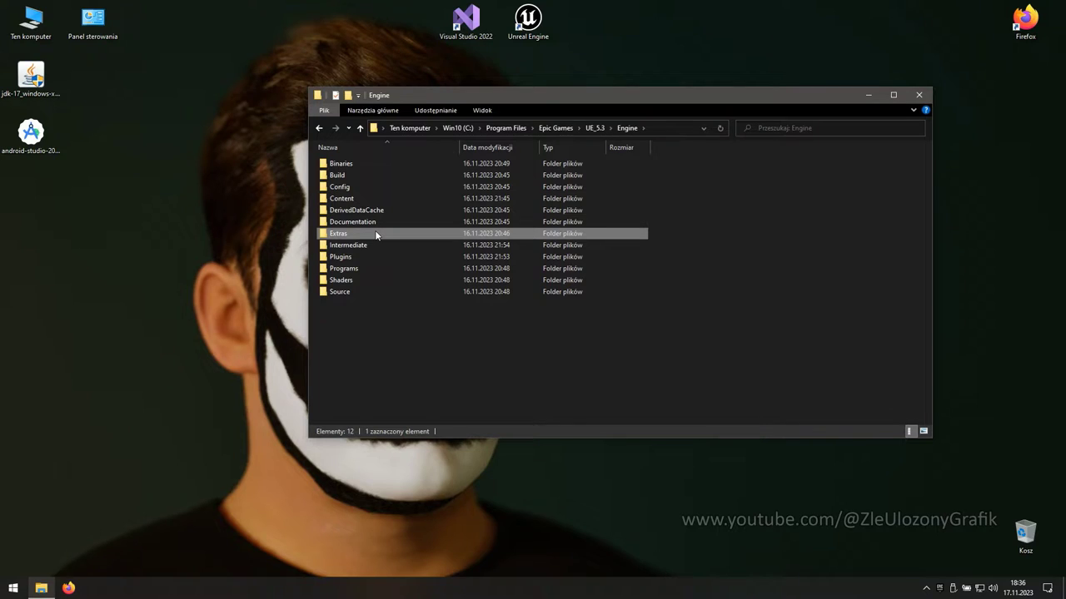
{"action": "double_click", "coordinate": [374, 233]}
{"action": "left_click", "coordinate": [376, 174]}
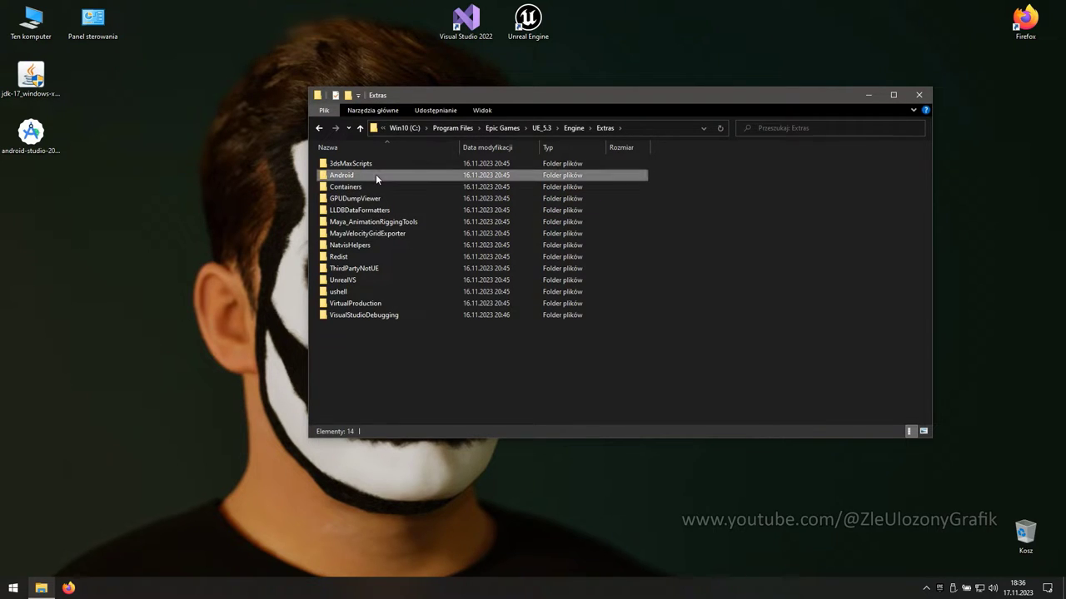
{"action": "double_click", "coordinate": [375, 175]}
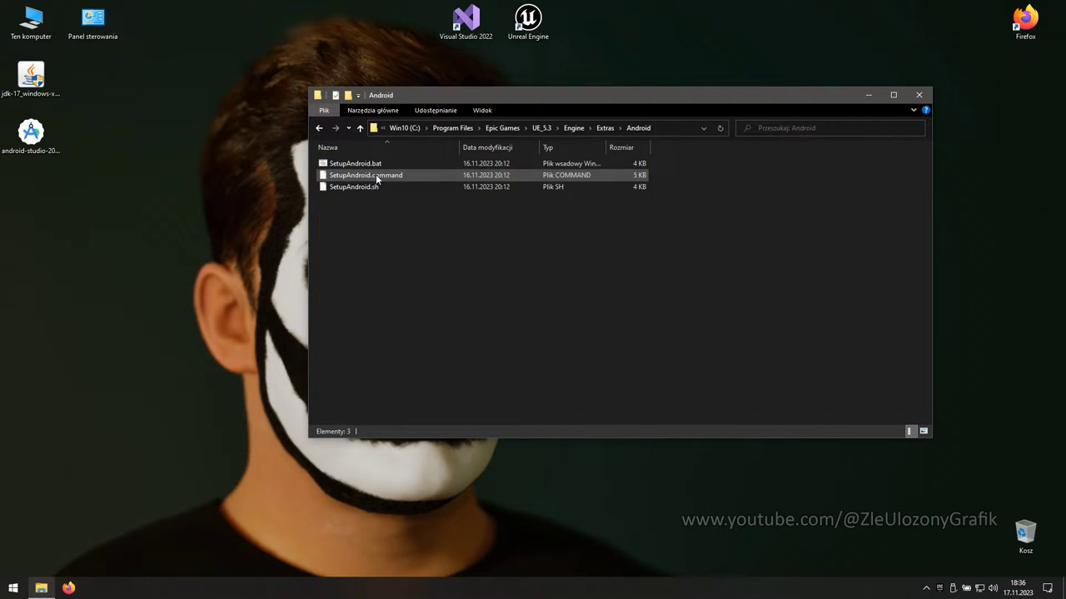
- Run SetupAndroid.bat and dismiss its console window once the script has finished
{"action": "left_click", "coordinate": [336, 167]}
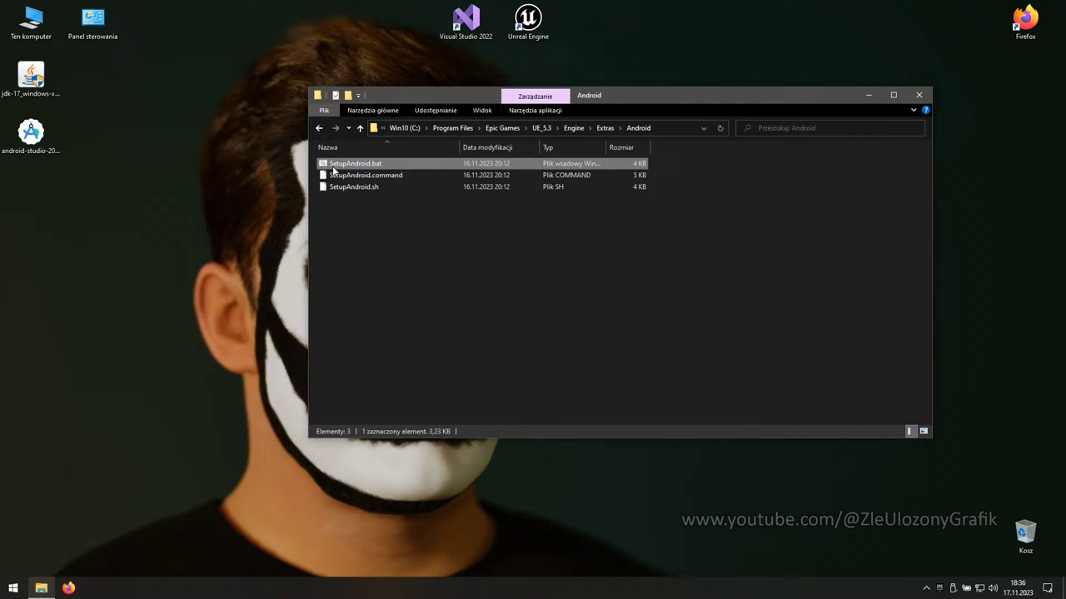
{"action": "double_click", "coordinate": [404, 164]}
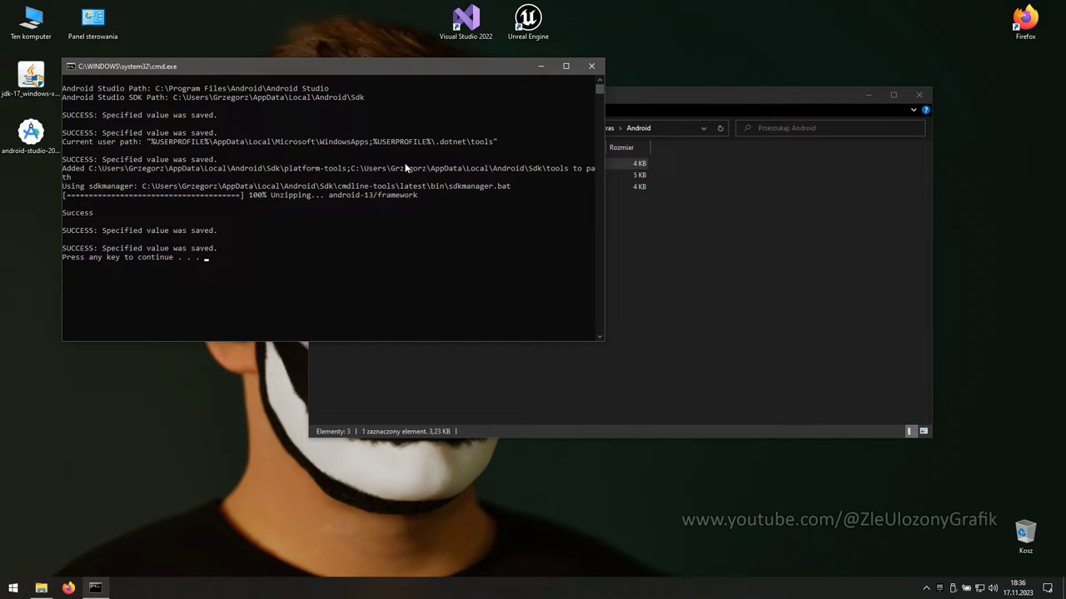
{"action": "key", "text": "Return"}
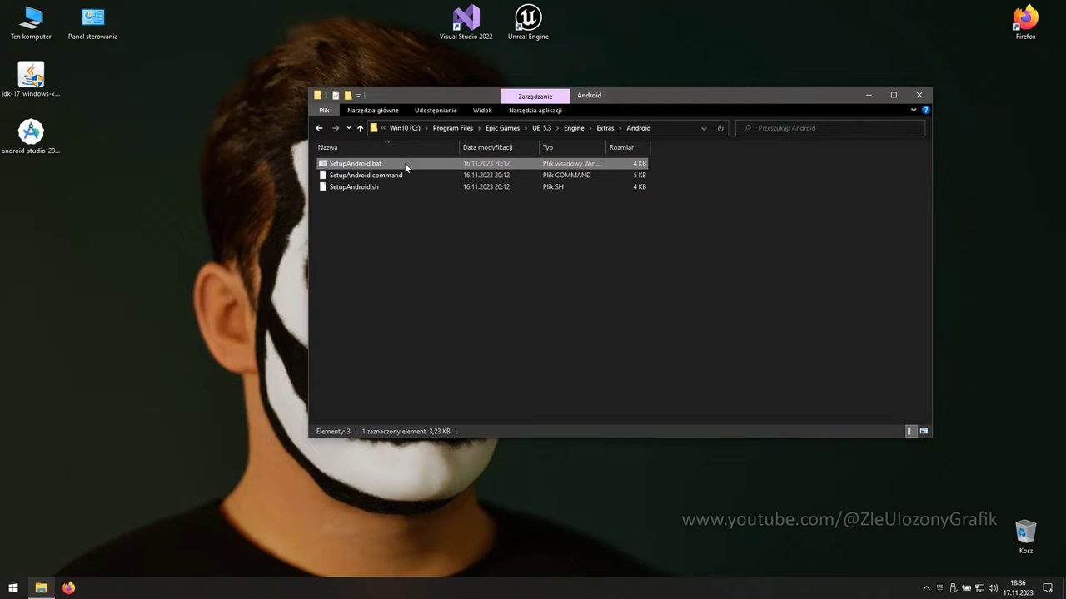
- Close File Explorer and, in the phone's Ustawienia, open Informacje o oprogramowaniu from the Telefon — informacje page
{"action": "left_click", "coordinate": [919, 96]}
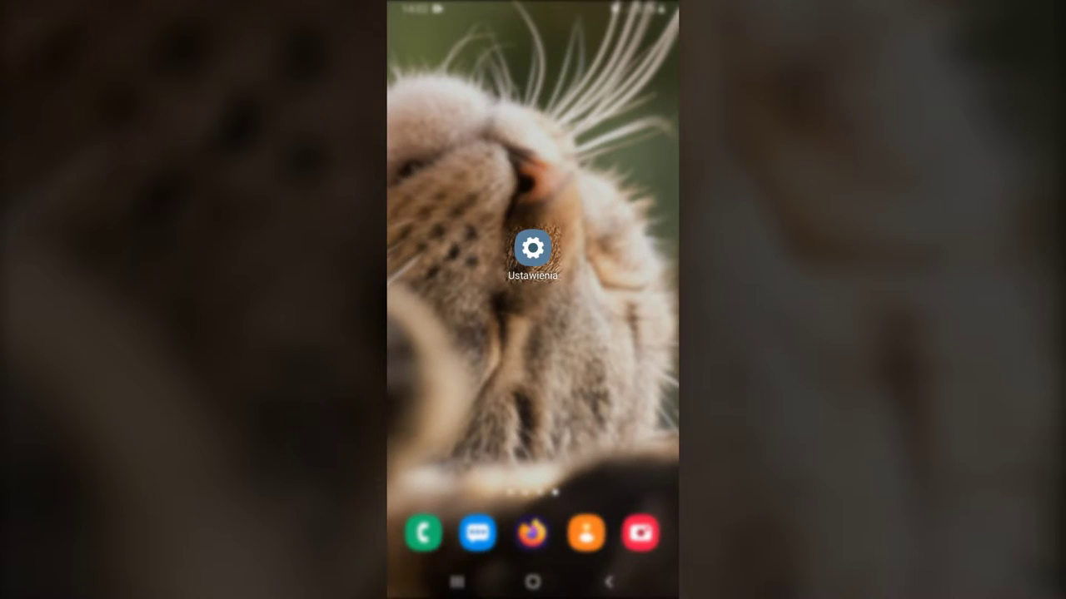
{"action": "left_click", "coordinate": [533, 248]}
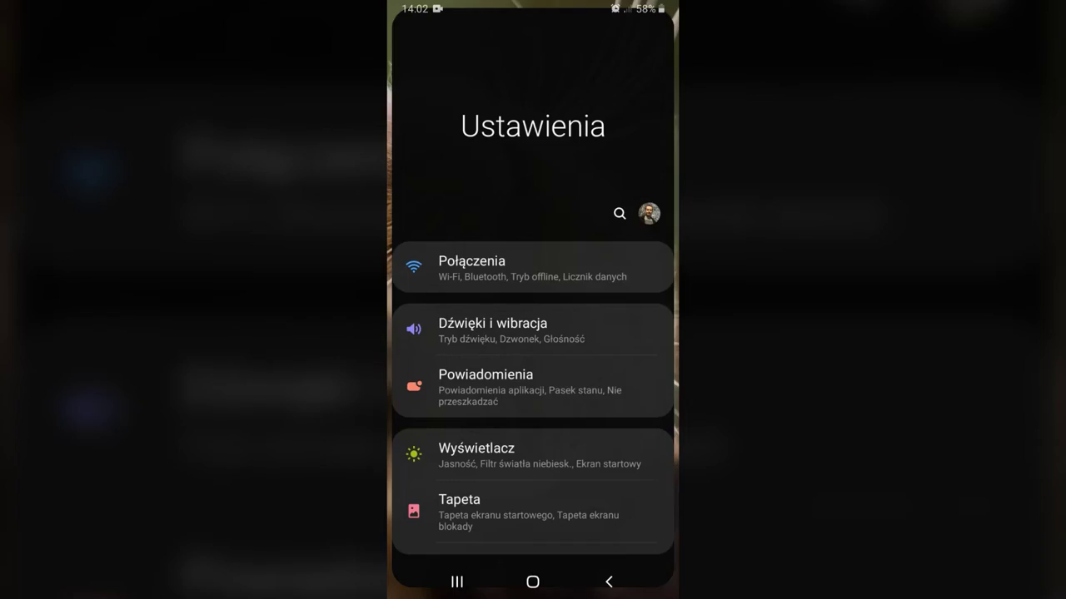
{"action": "scroll", "coordinate": [533, 400], "scroll_direction": "down", "scroll_amount": 10}
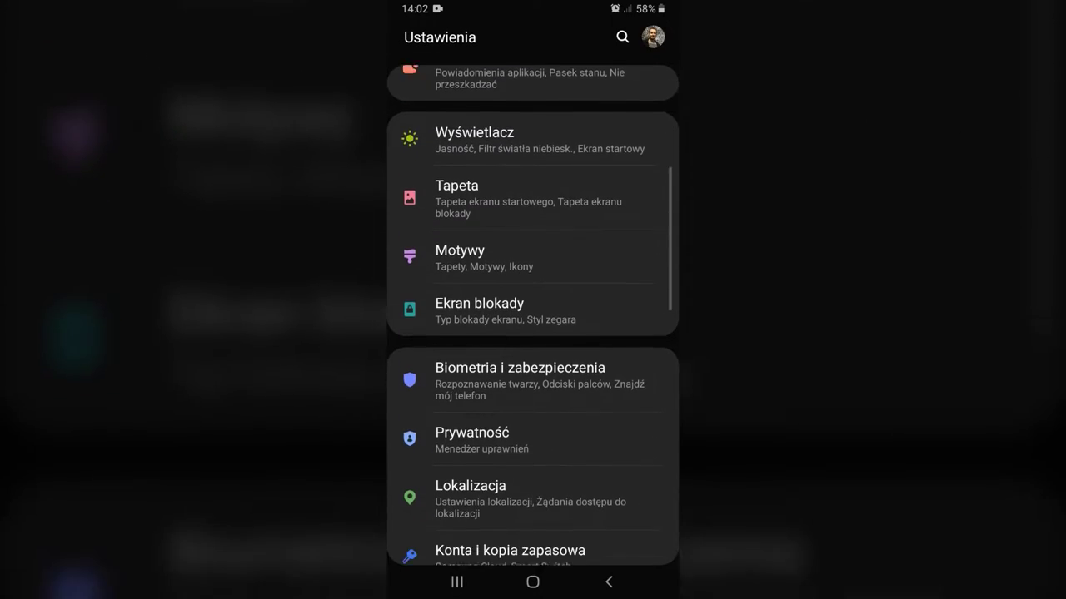
{"action": "scroll", "coordinate": [533, 333], "scroll_direction": "down", "scroll_amount": 5}
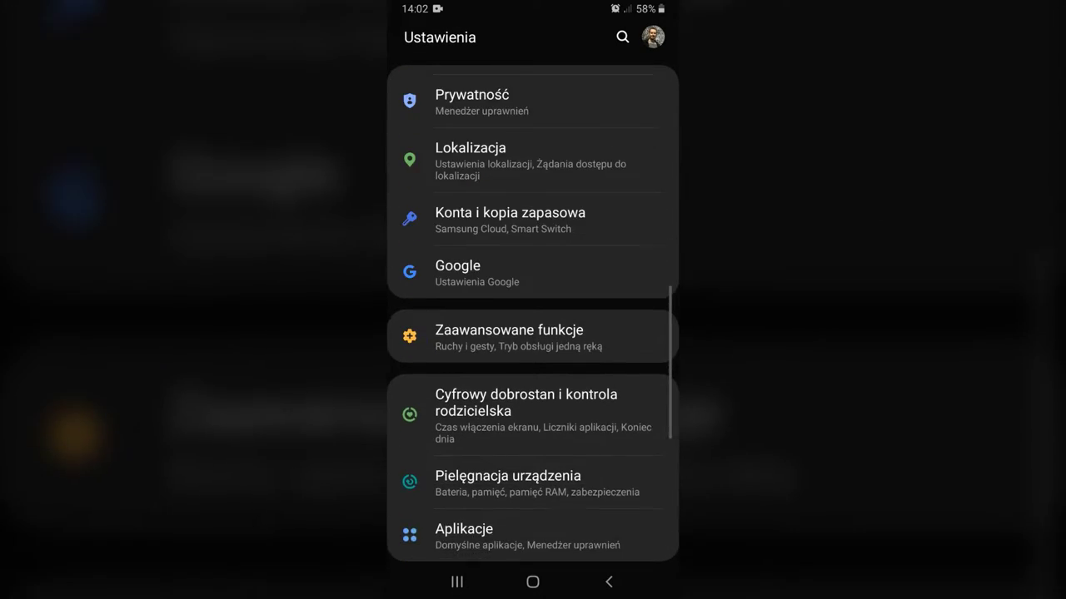
{"action": "scroll", "coordinate": [533, 333], "scroll_direction": "down", "scroll_amount": 5}
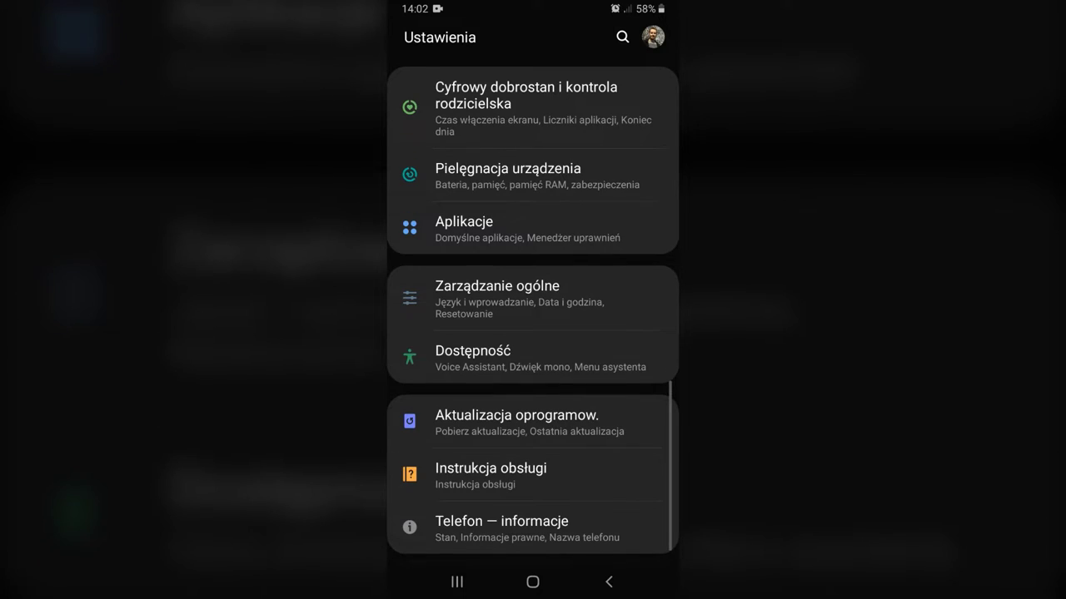
{"action": "left_click", "coordinate": [533, 527]}
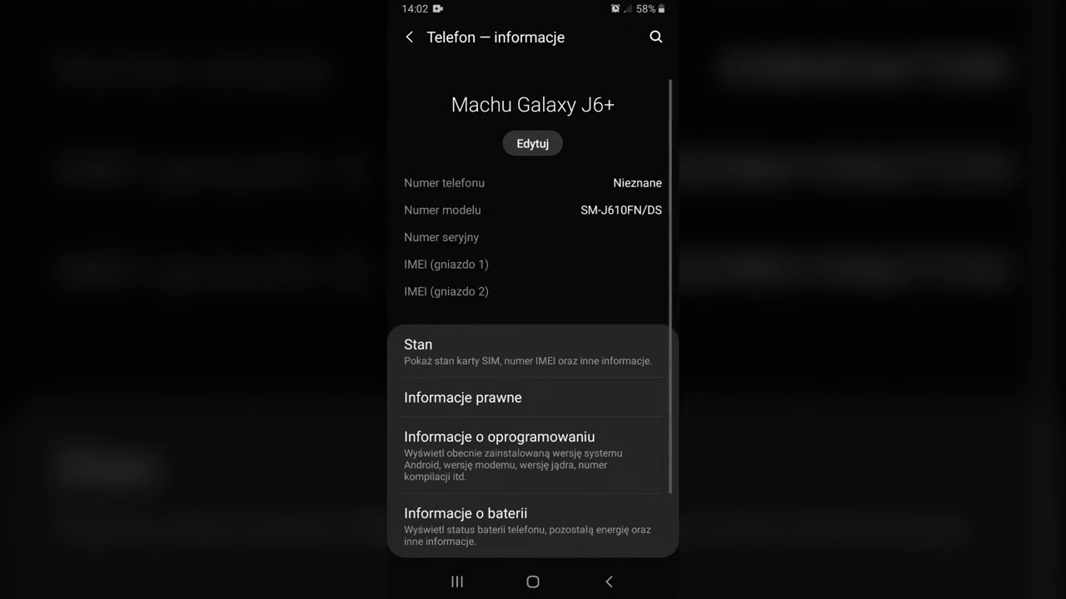
{"action": "left_click", "coordinate": [533, 455]}
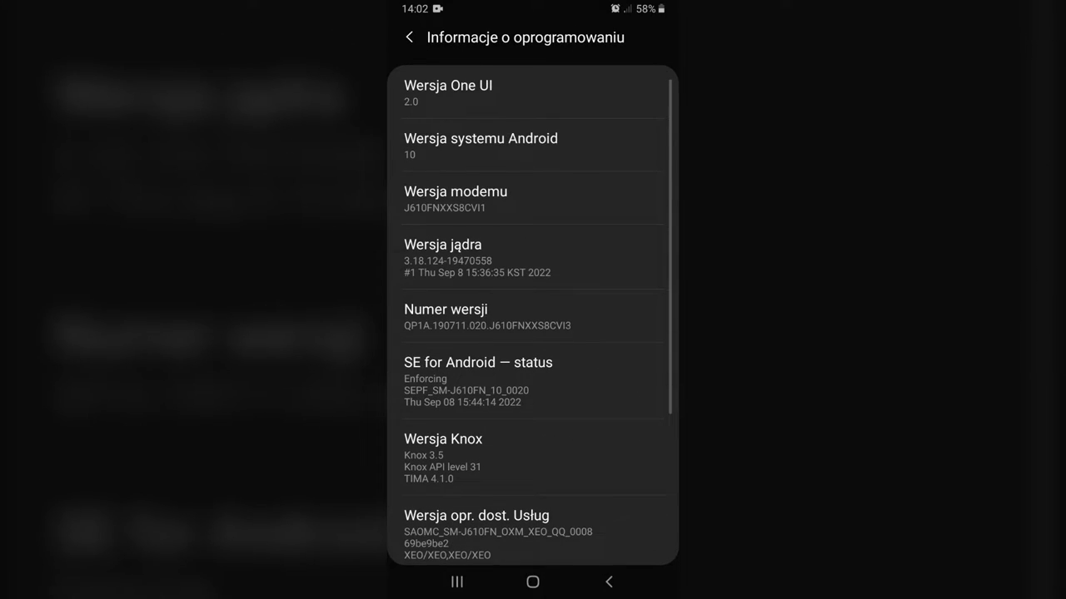
- Enable developer mode on the phone by tapping the Numer wersji entry repeatedly
{"action": "left_click", "coordinate": [532, 316]}
{"action": "left_click", "coordinate": [566, 316]}
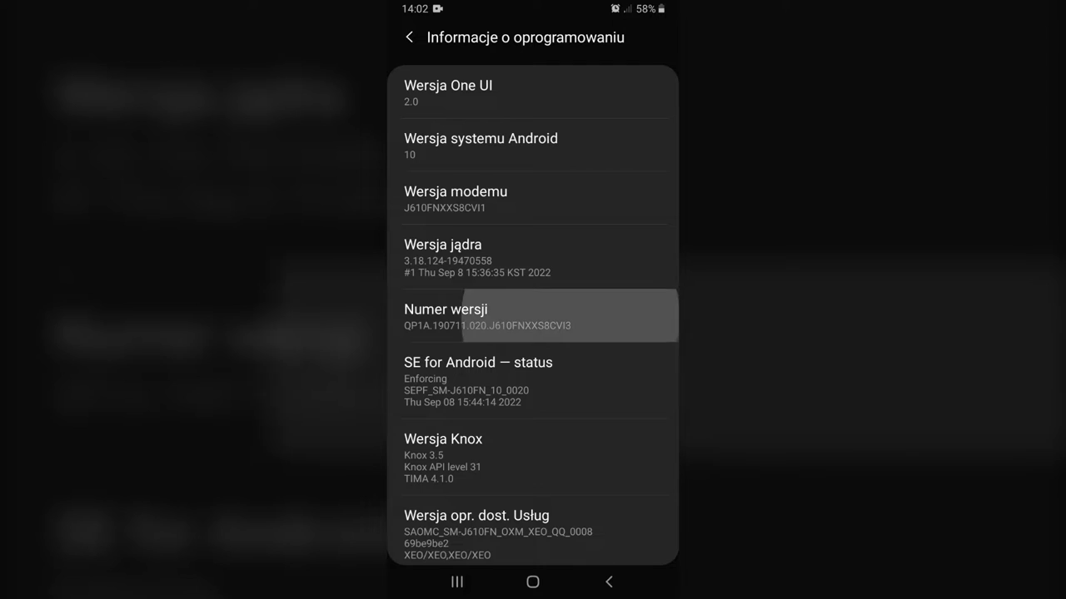
{"action": "left_click", "coordinate": [533, 316]}
{"action": "left_click", "coordinate": [533, 316]}
{"action": "left_click", "coordinate": [533, 316]}
{"action": "left_click", "coordinate": [533, 316]}
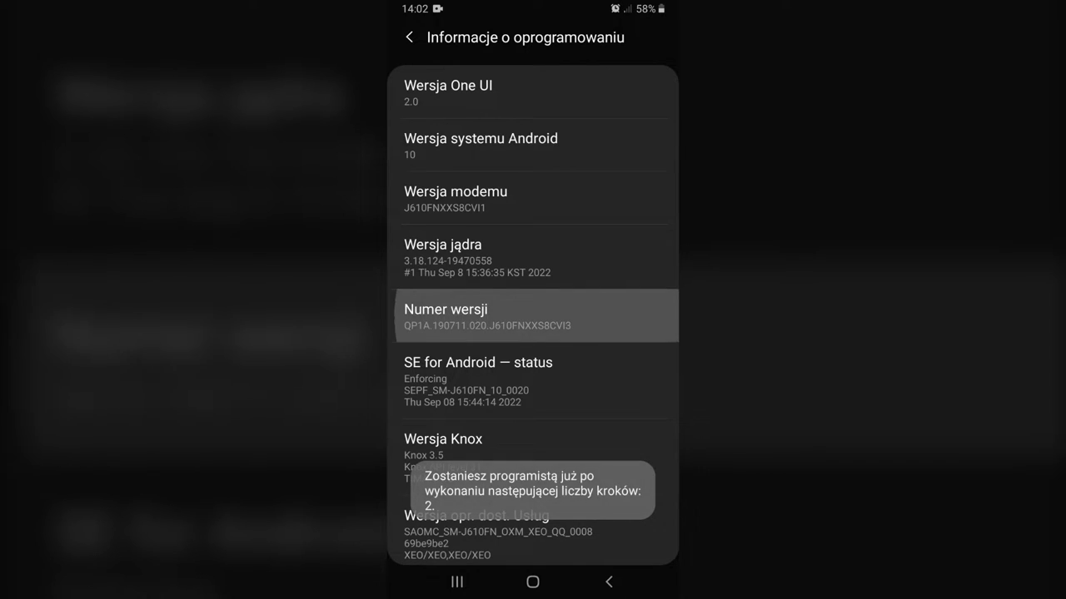
{"action": "left_click", "coordinate": [533, 317]}
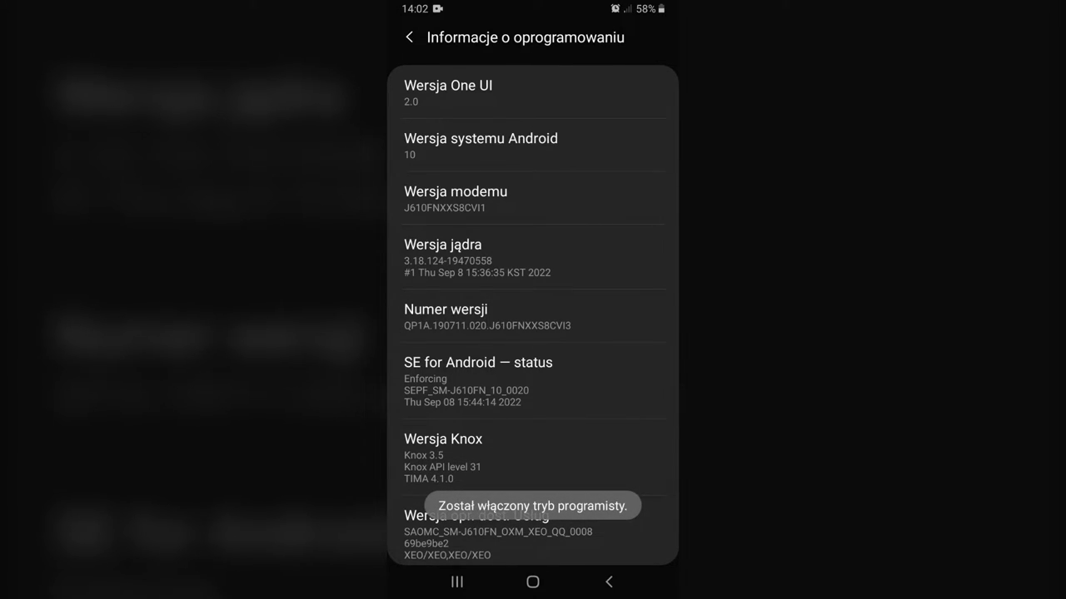
- Return to the phone's main settings list and open Opcje programisty
{"action": "left_click", "coordinate": [609, 582]}
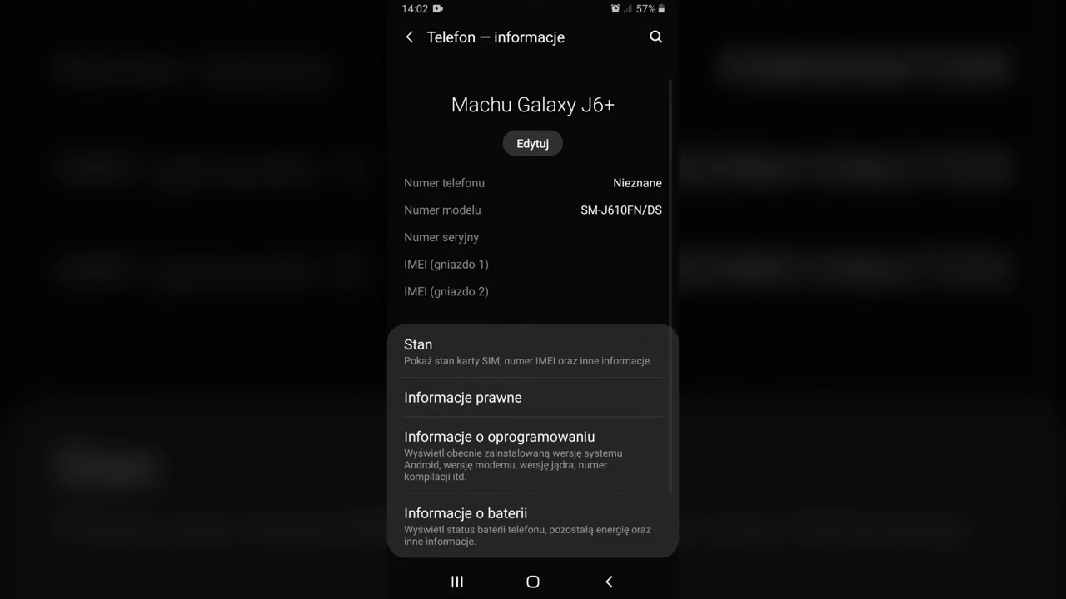
{"action": "left_click", "coordinate": [609, 582]}
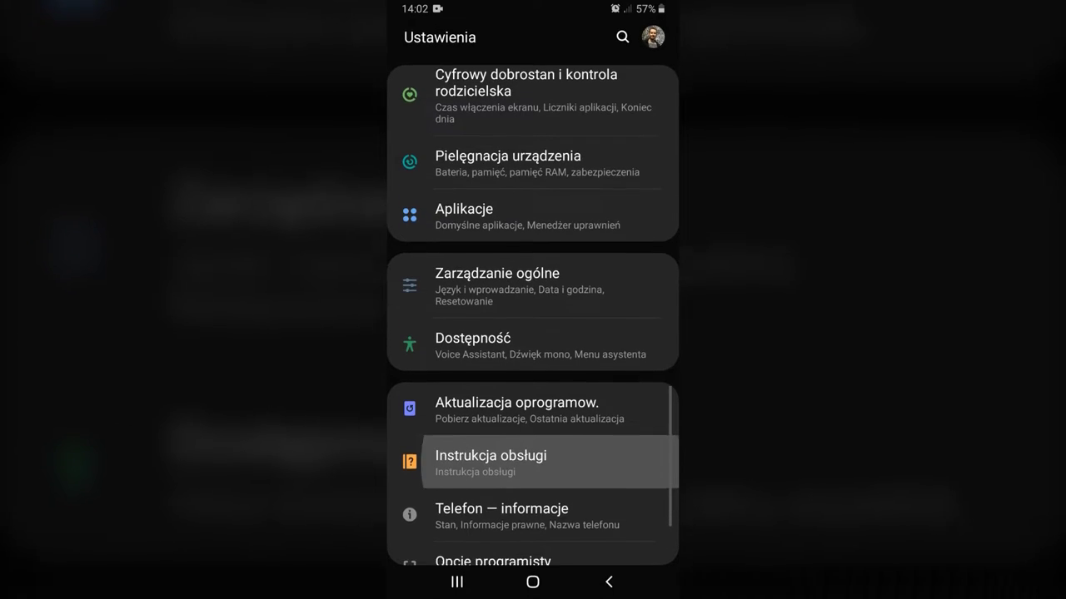
{"action": "left_click_drag", "start_coordinate": [533, 464], "coordinate": [532, 421]}
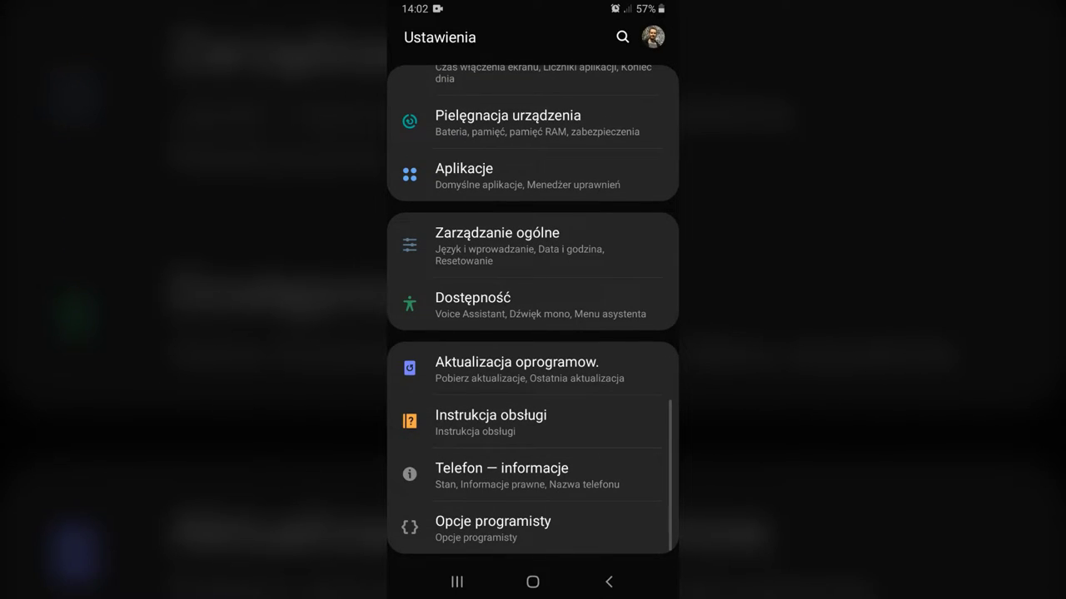
{"action": "left_click", "coordinate": [493, 528]}
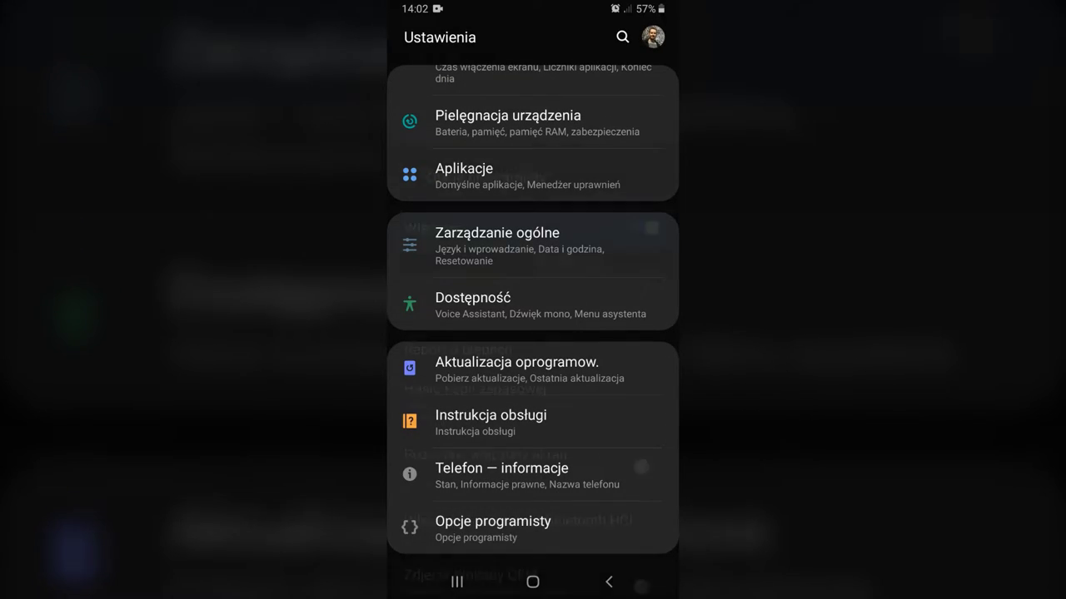
- Turn on Debugowanie USB in the phone's developer options, confirm it, and leave the phone's settings
{"action": "left_click_drag", "start_coordinate": [532, 416], "coordinate": [533, 338]}
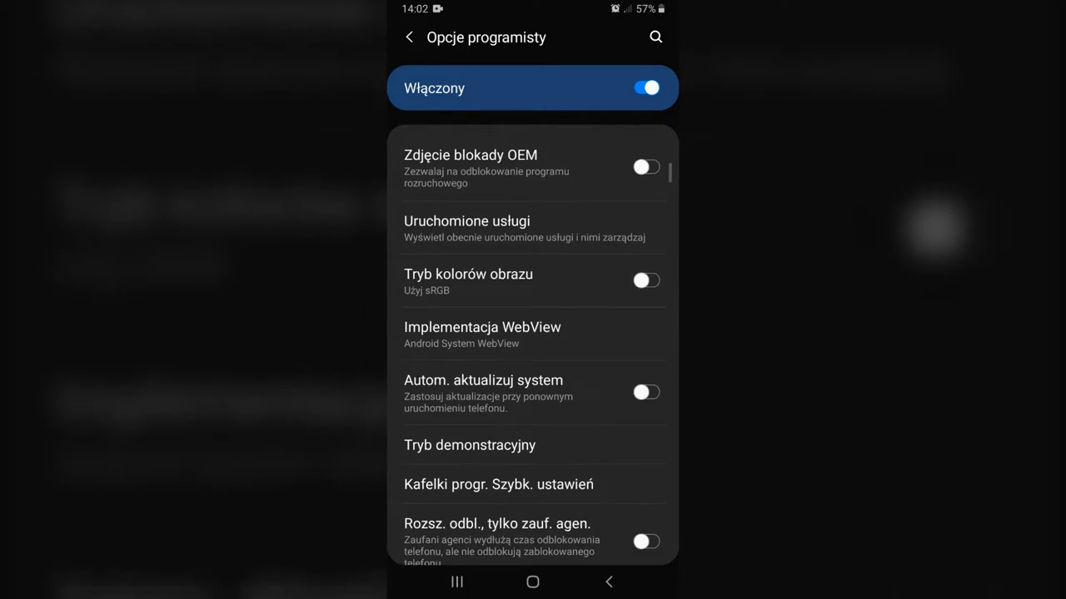
{"action": "left_click_drag", "start_coordinate": [533, 416], "coordinate": [533, 196]}
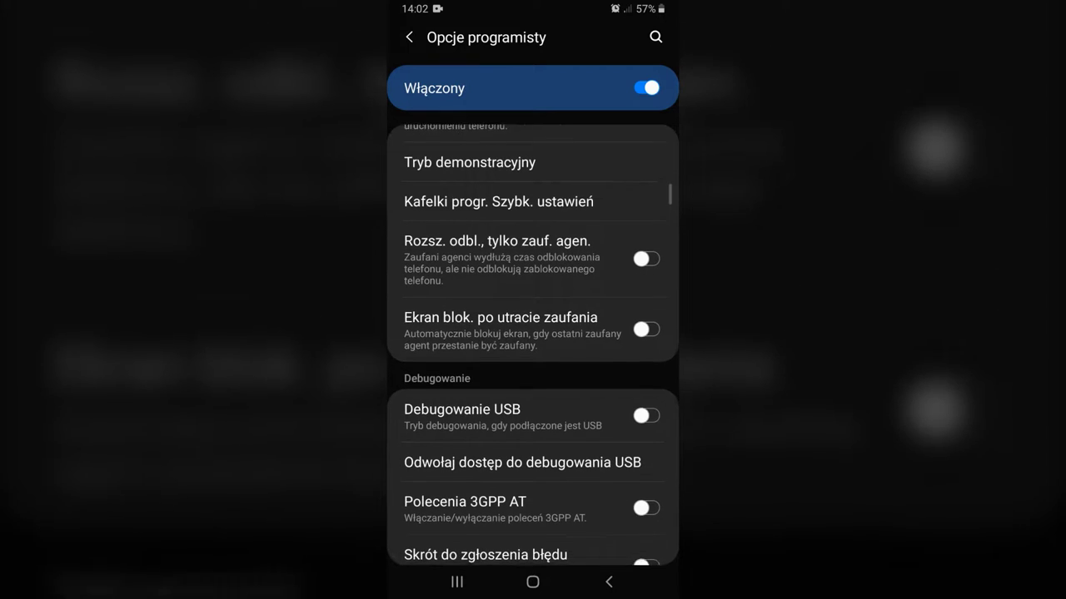
{"action": "left_click", "coordinate": [646, 412]}
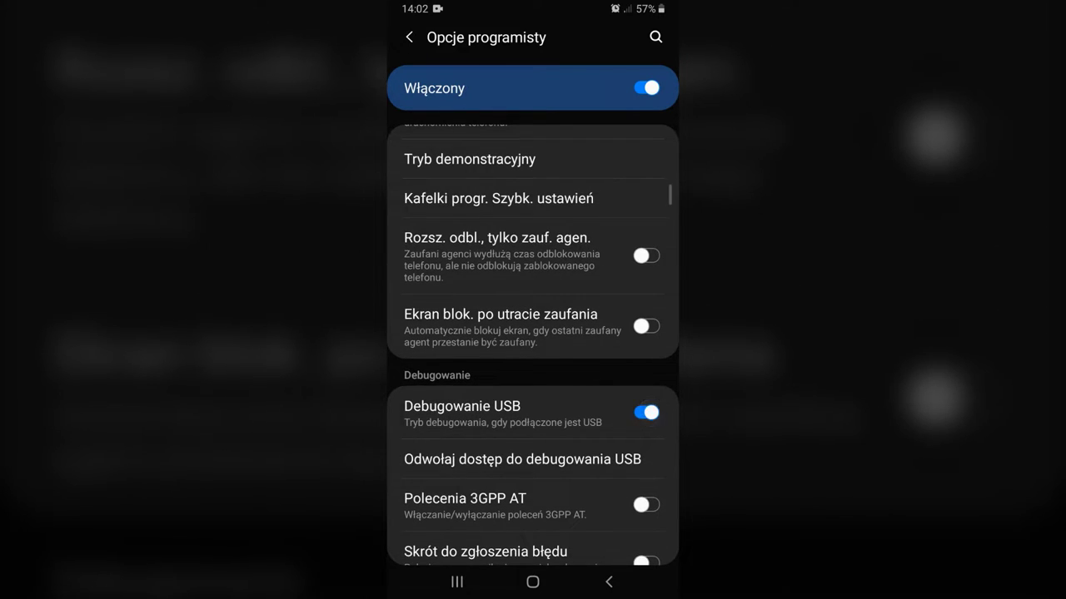
{"action": "left_click", "coordinate": [599, 527]}
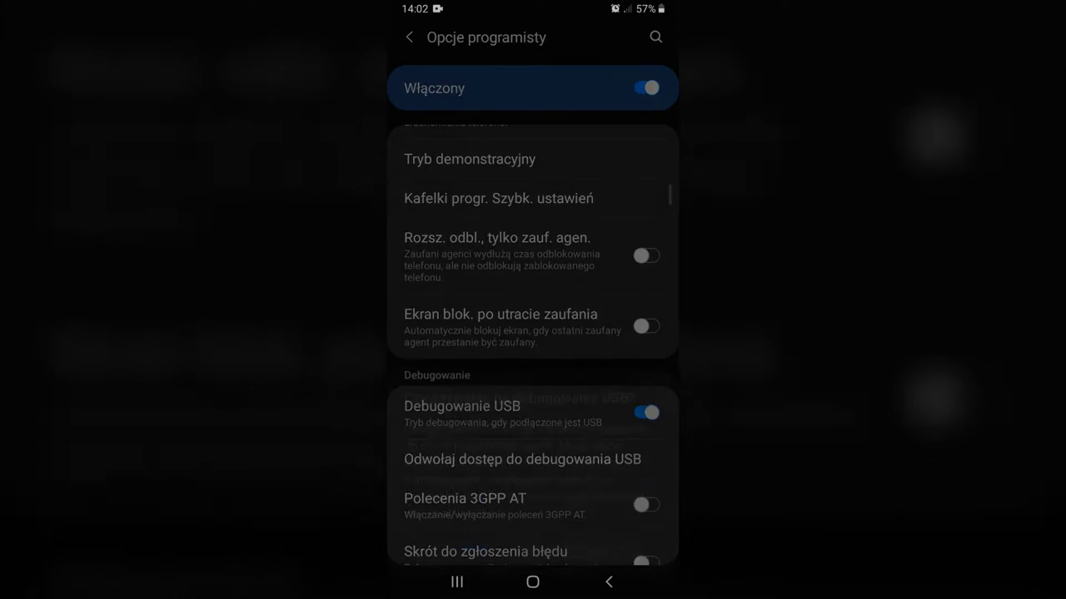
{"action": "left_click", "coordinate": [608, 582]}
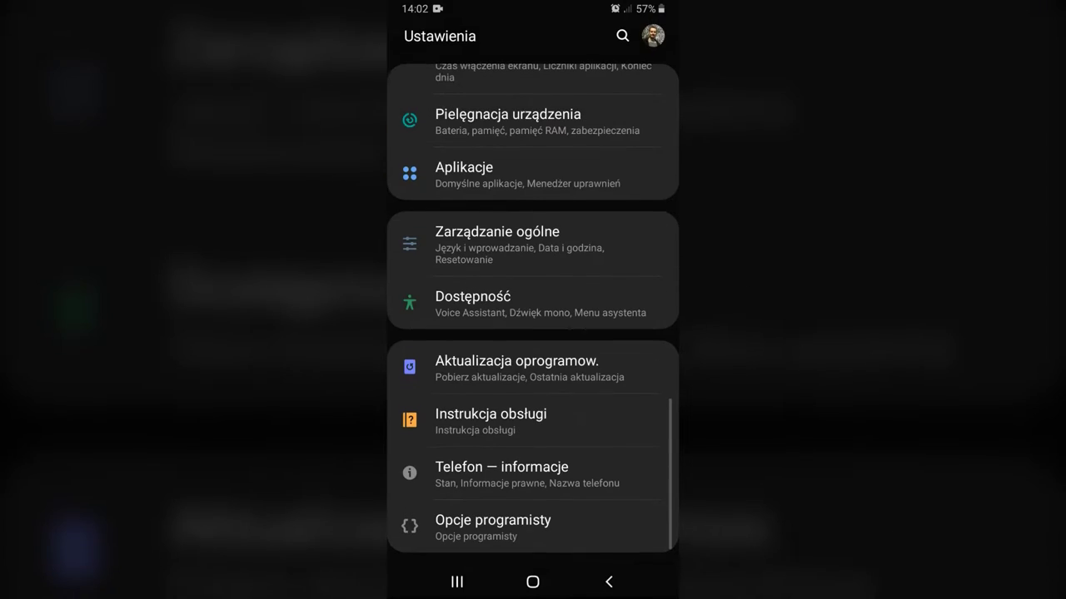
{"action": "left_click", "coordinate": [609, 582]}
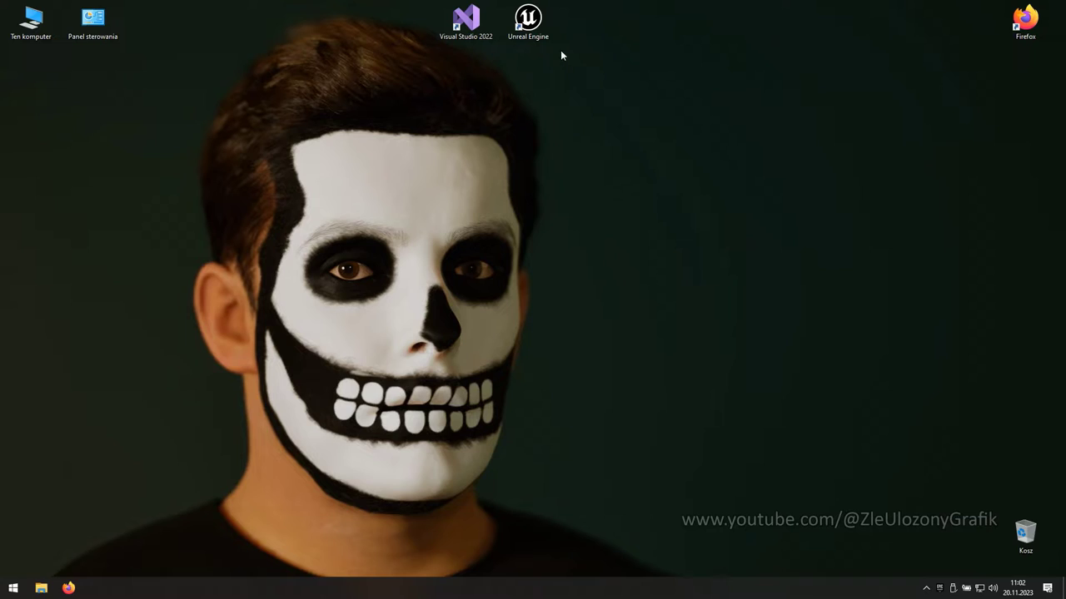
- Launch Unreal Engine on the computer and create a First Person Blueprint game project with Mobile as the target platform
{"action": "double_click", "coordinate": [528, 20]}
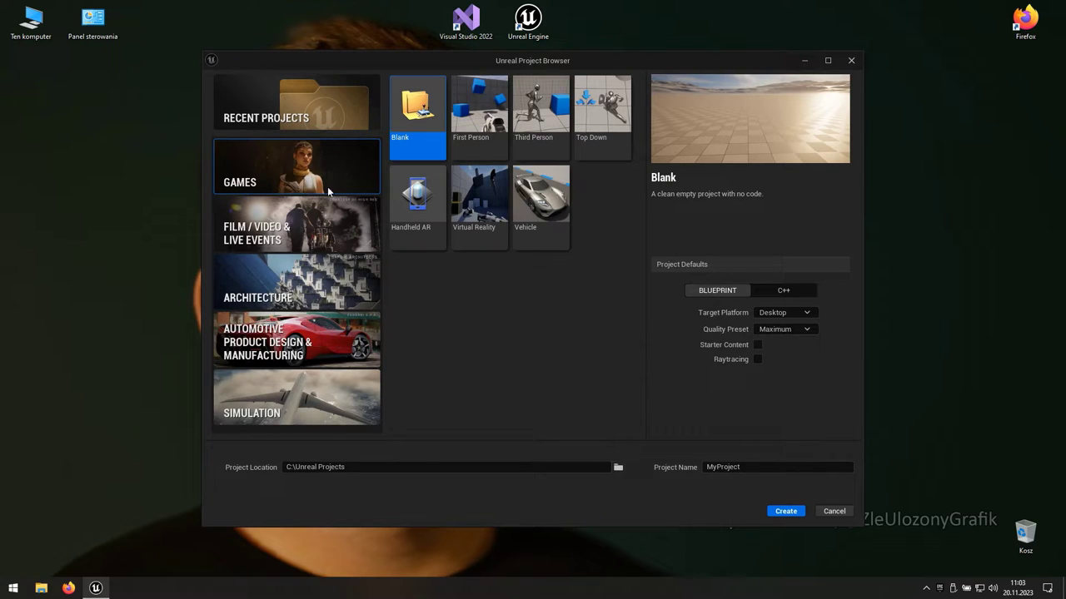
{"action": "left_click", "coordinate": [488, 148]}
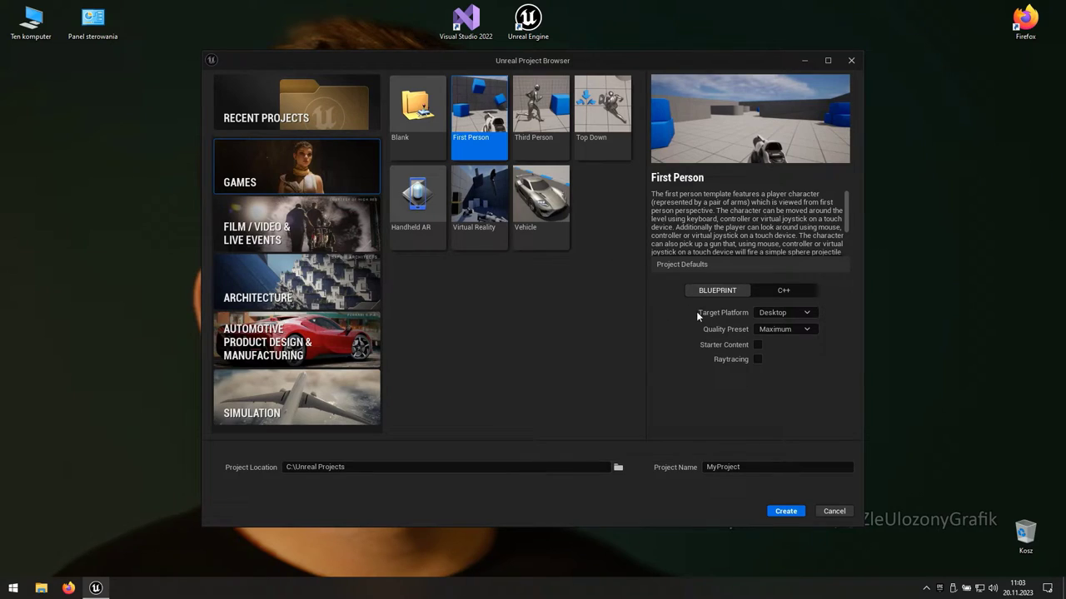
{"action": "left_click", "coordinate": [786, 315]}
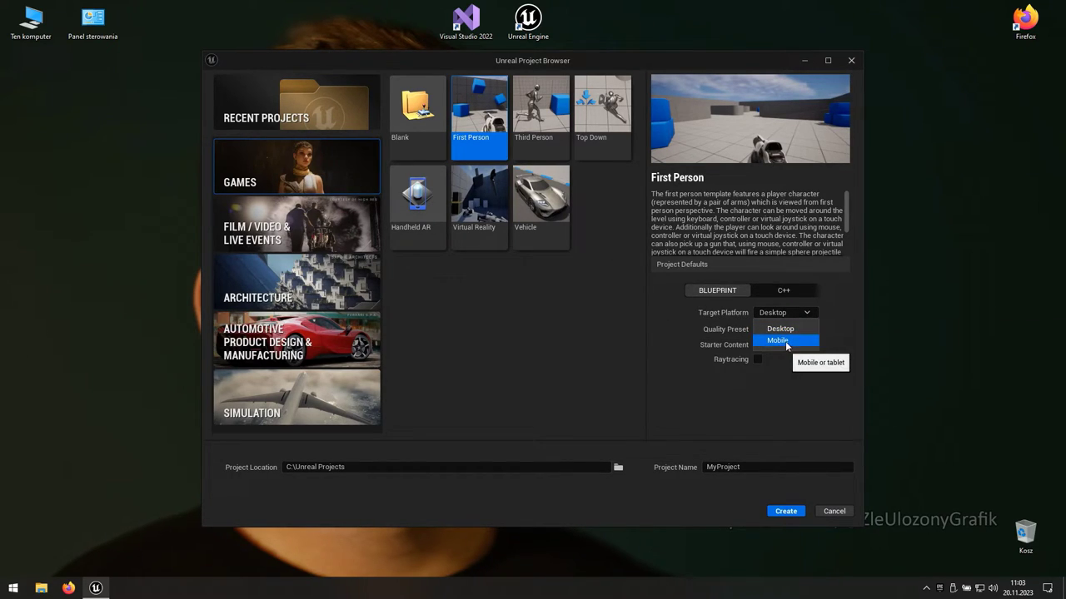
{"action": "left_click", "coordinate": [786, 342]}
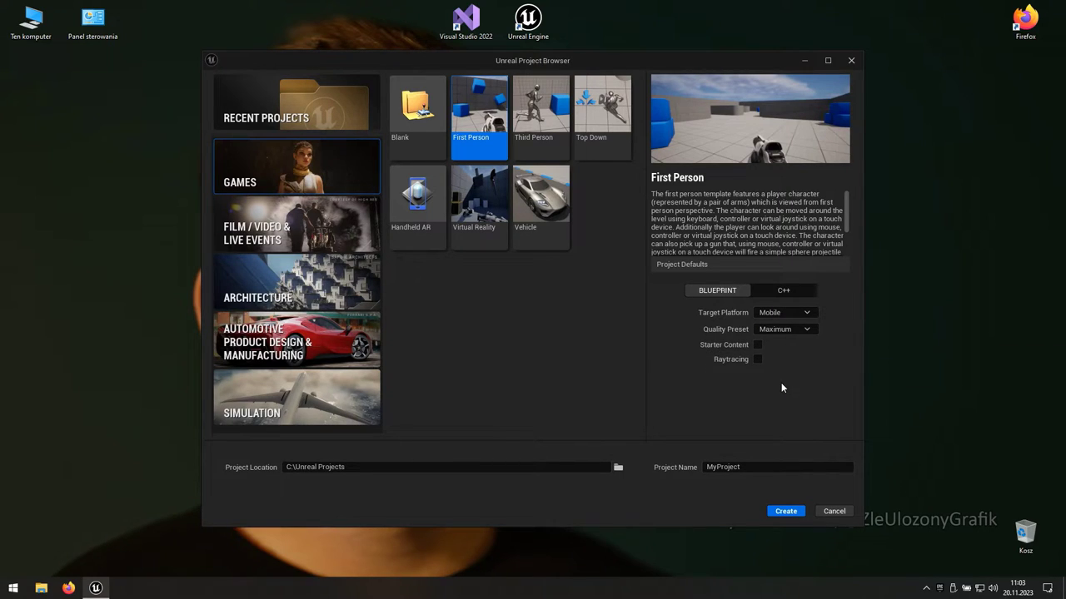
{"action": "left_click", "coordinate": [797, 514]}
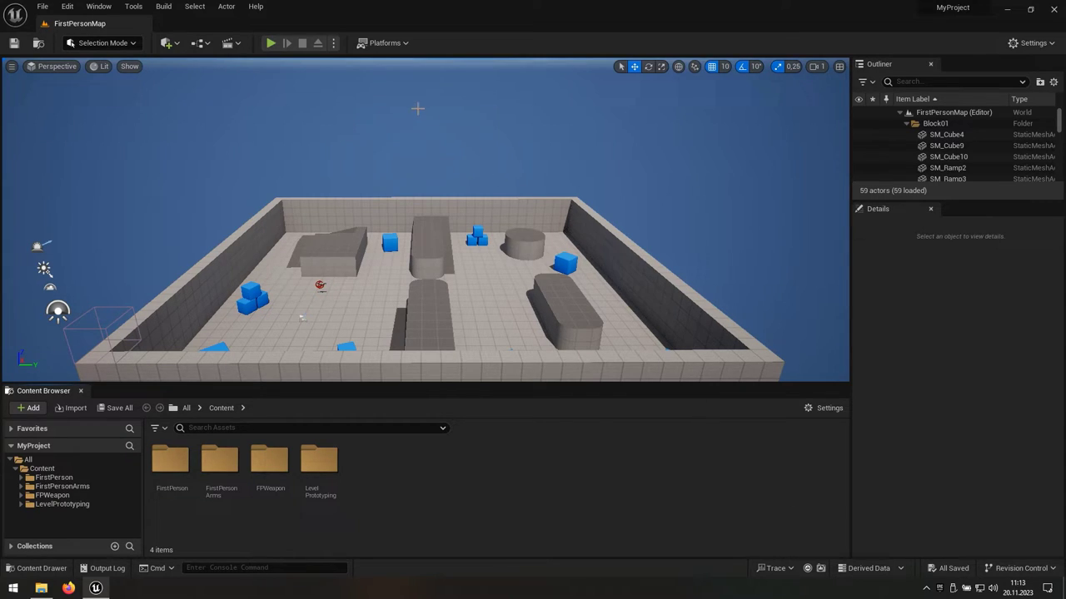
- Open the Device Manager and maximize its window
{"action": "left_click", "coordinate": [406, 50]}
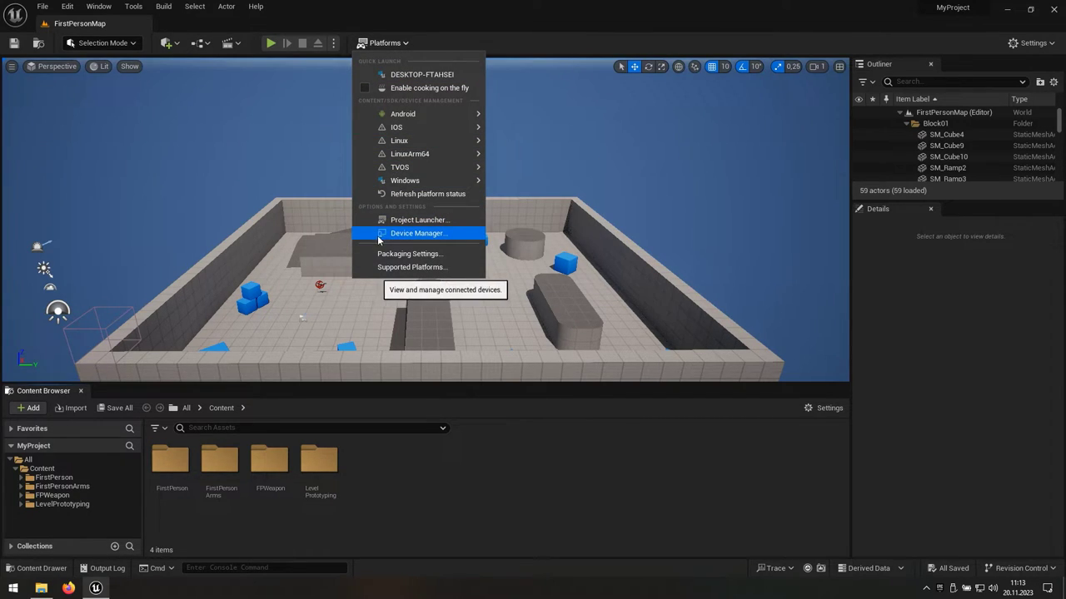
{"action": "left_click", "coordinate": [449, 237]}
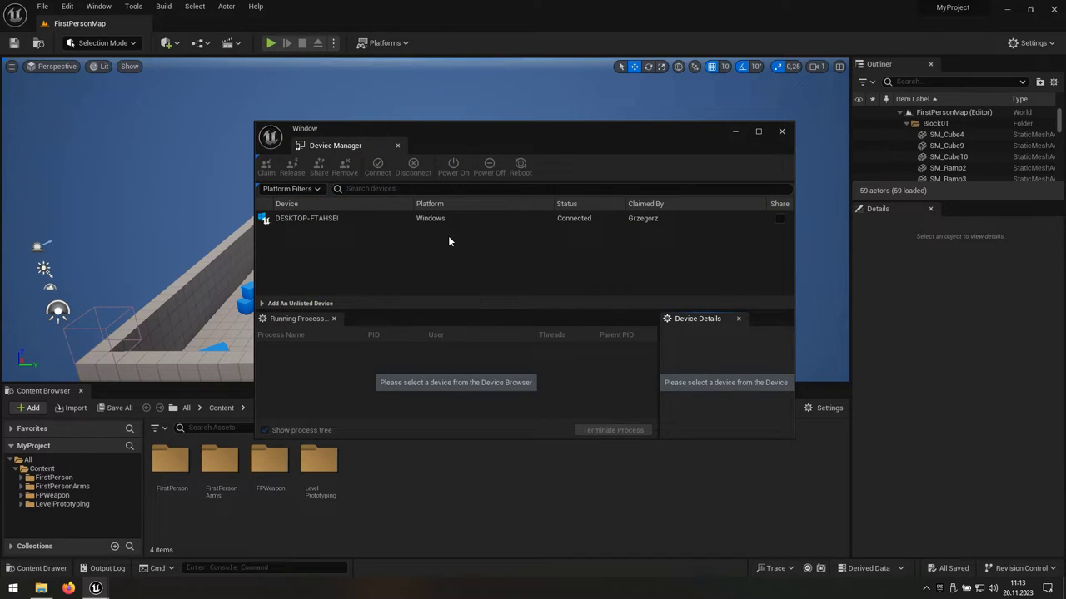
{"action": "left_click", "coordinate": [758, 134]}
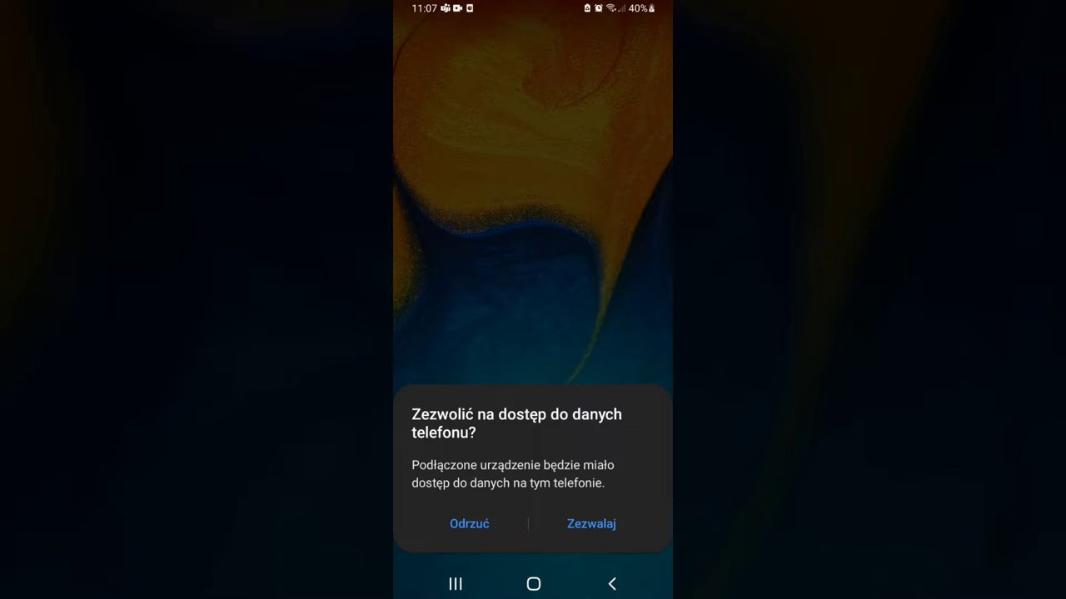
- Allow data access and USB debugging on the phone, and view the SM-A202F device's details before closing the Device Manager
{"action": "left_click", "coordinate": [591, 524]}
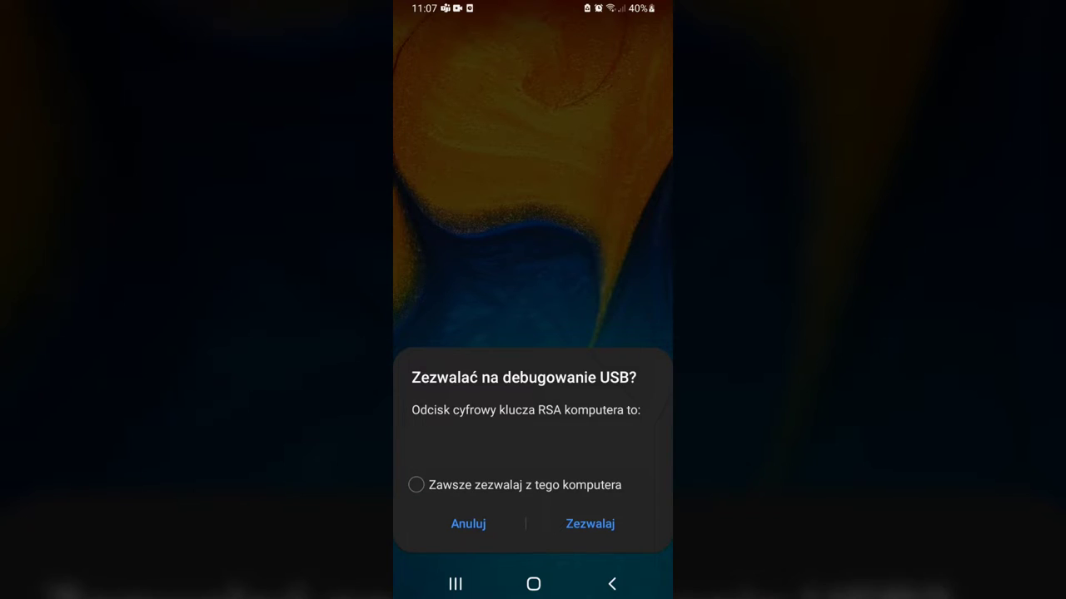
{"action": "left_click", "coordinate": [591, 524]}
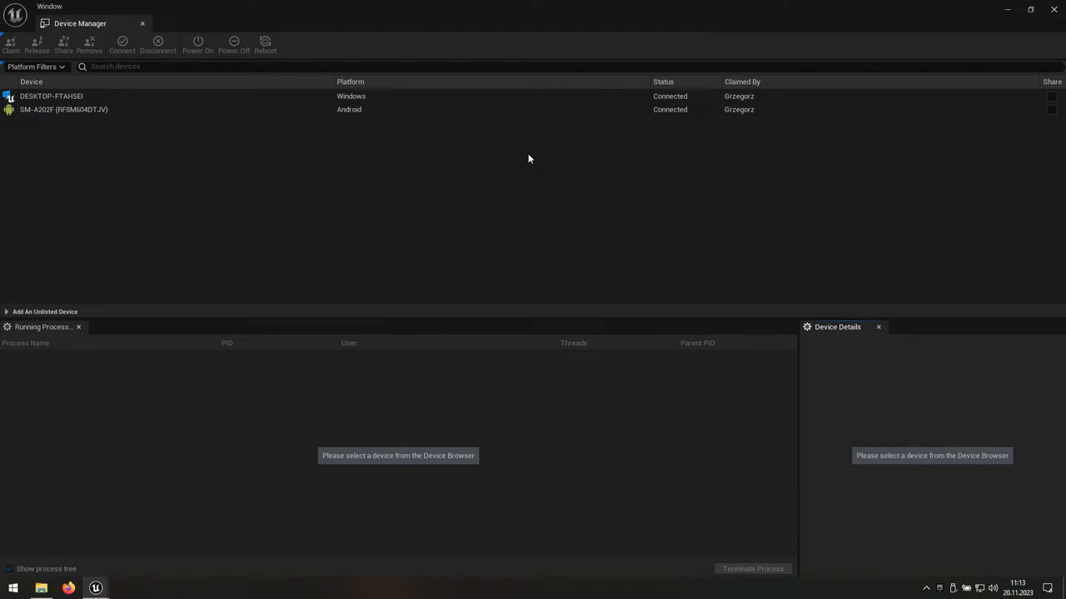
{"action": "left_click", "coordinate": [377, 110]}
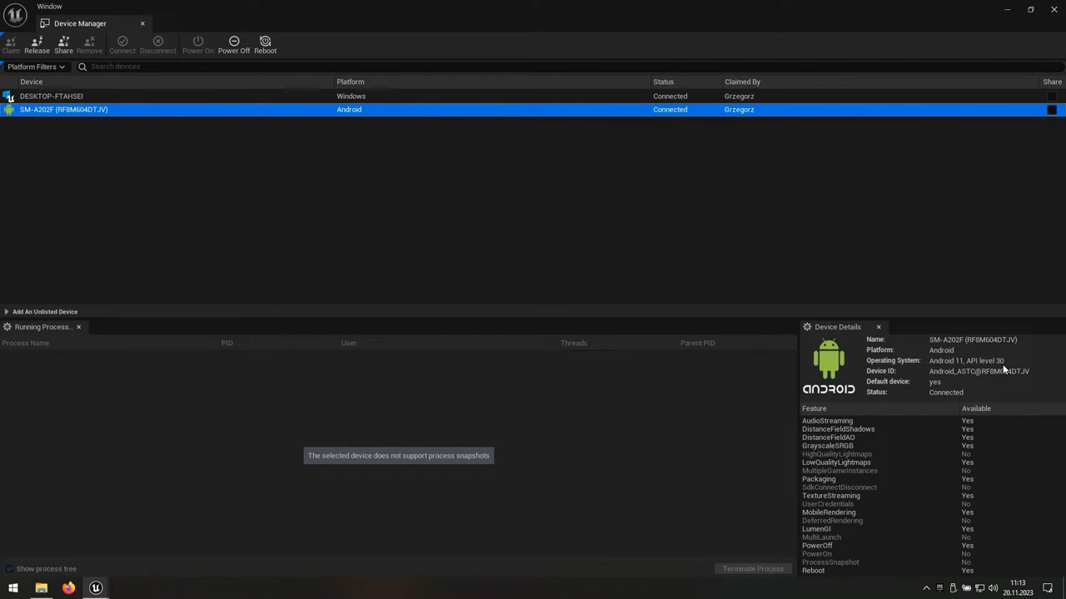
{"action": "left_click", "coordinate": [1054, 10]}
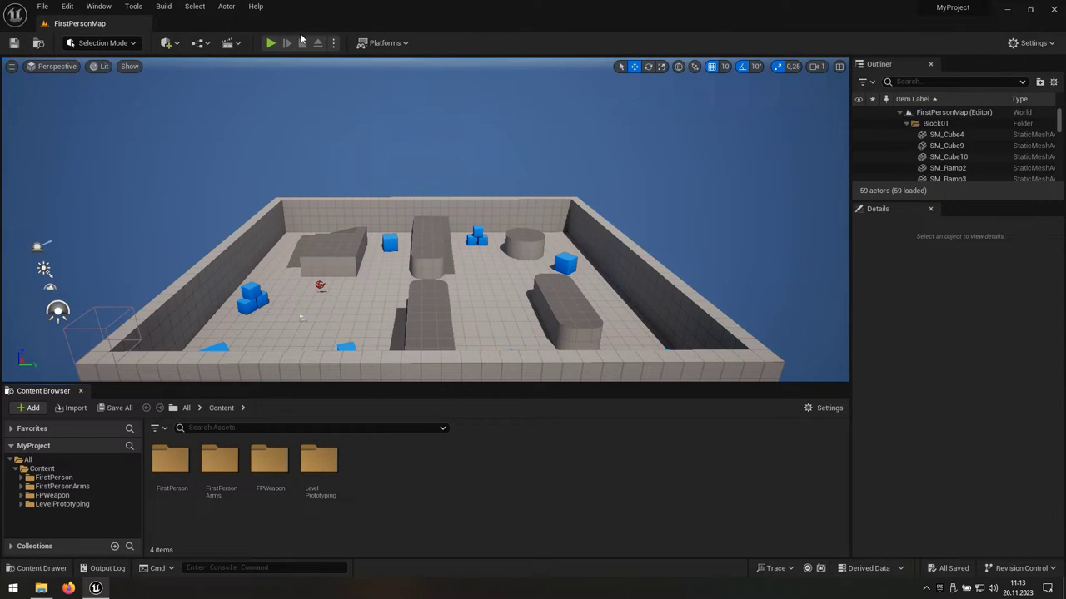
- Open the project settings for the Android platform and configure the project's APK packaging for Android
{"action": "left_click", "coordinate": [67, 6]}
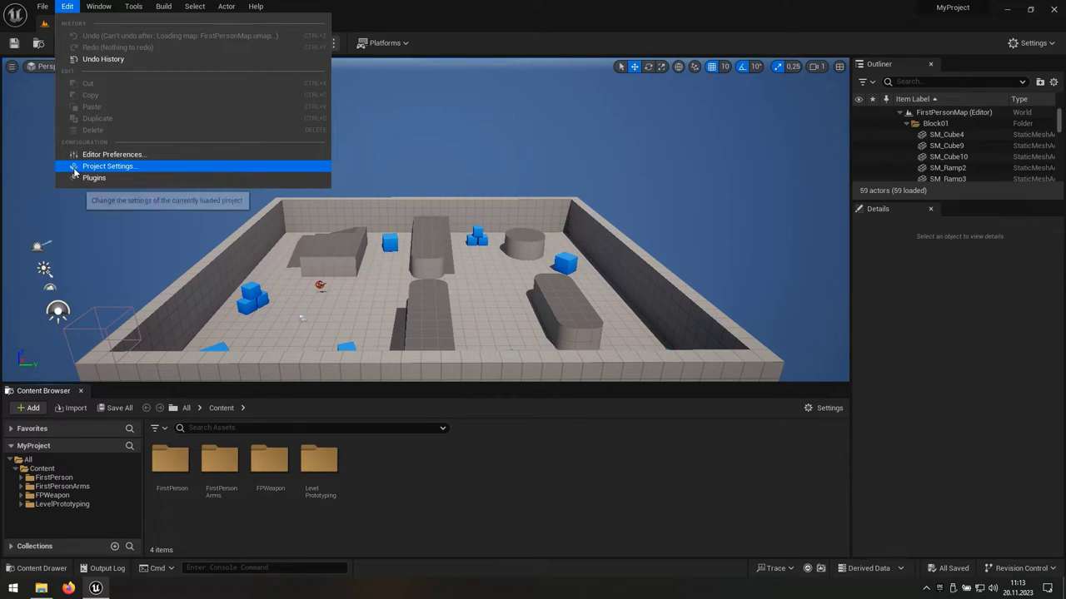
{"action": "left_click", "coordinate": [147, 169]}
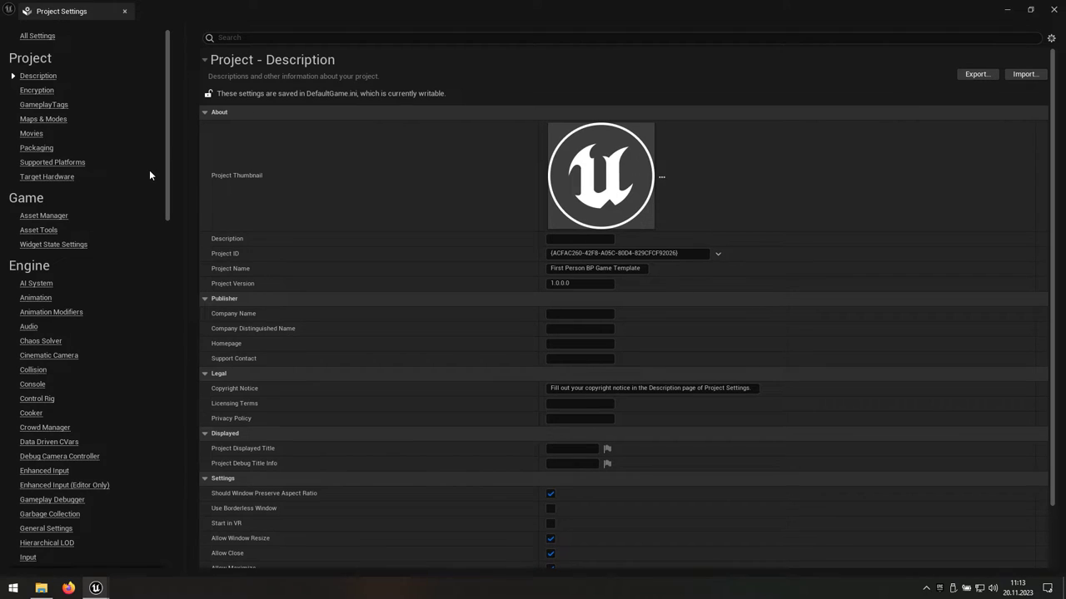
{"action": "left_click_drag", "start_coordinate": [167, 152], "coordinate": [176, 411]}
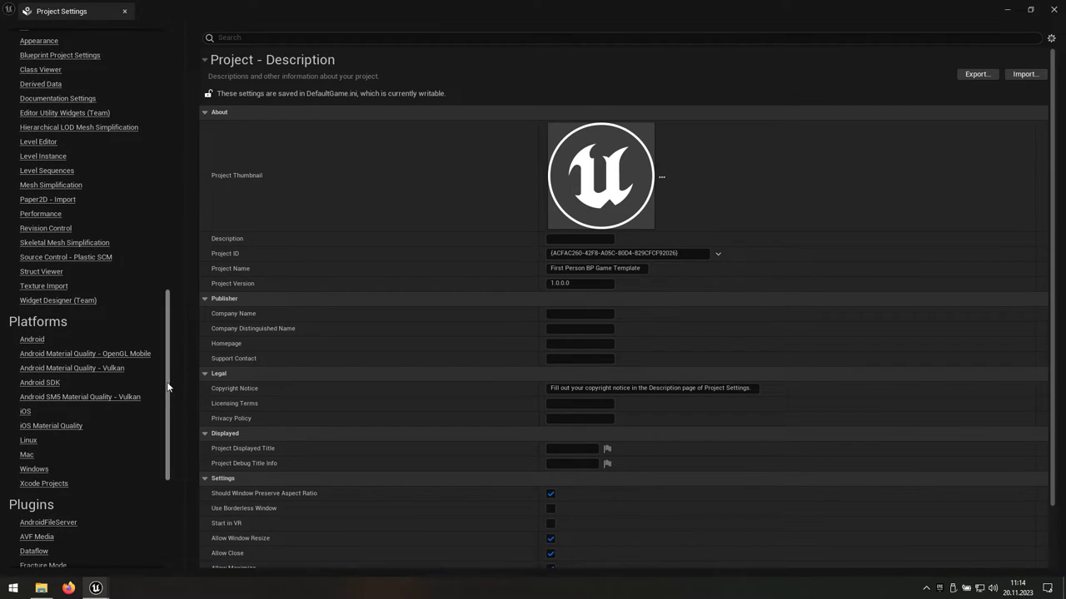
{"action": "left_click", "coordinate": [31, 341]}
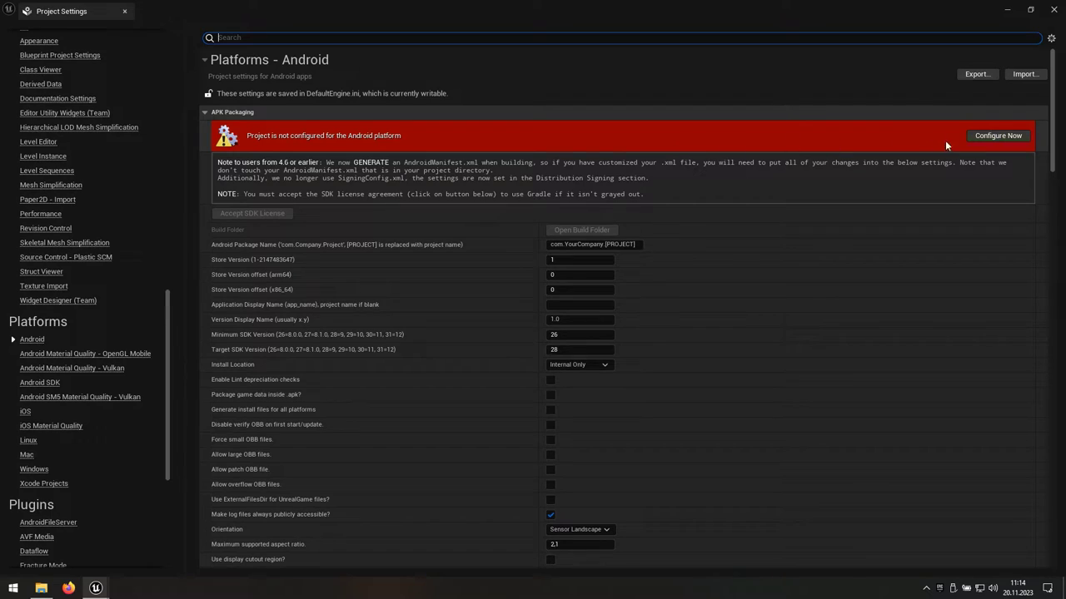
{"action": "left_click", "coordinate": [997, 135]}
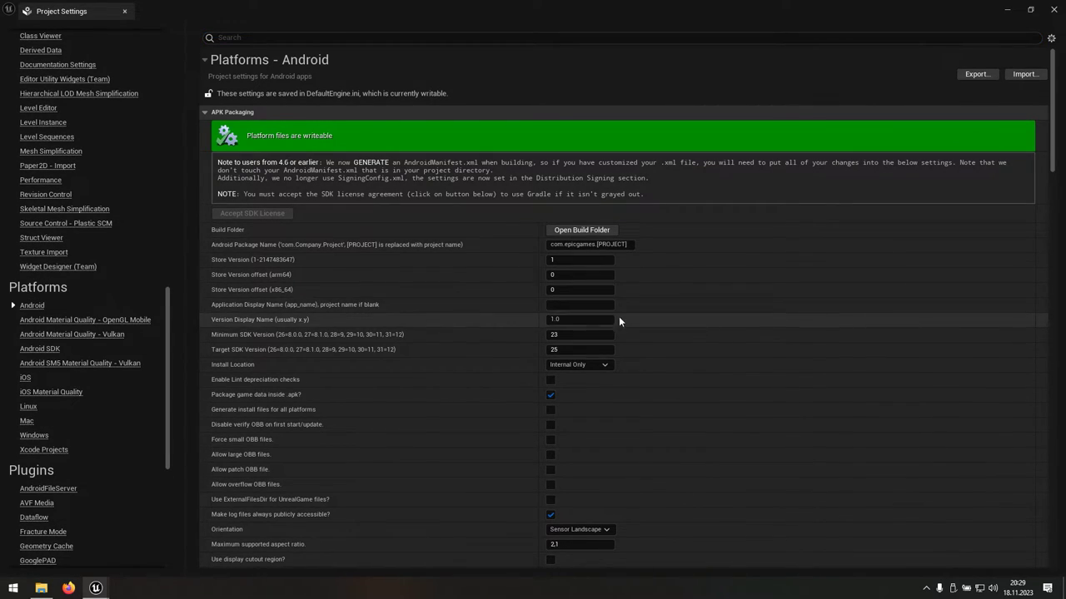
- Set the Android minimum SDK version to 29 and the target SDK version to 32
{"action": "left_click", "coordinate": [581, 335]}
{"action": "type", "text": "29"}
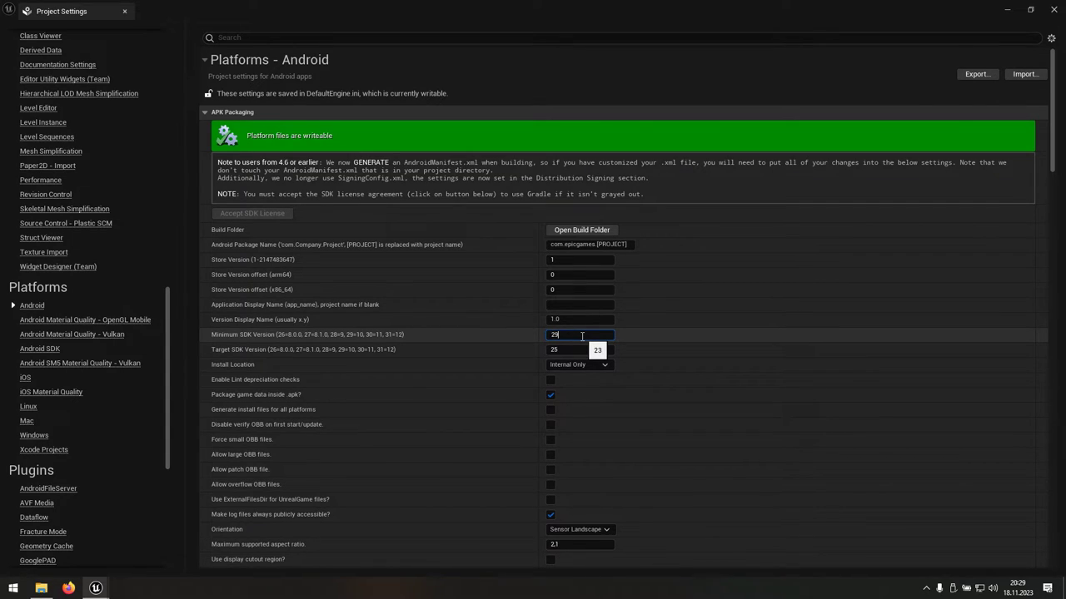
{"action": "left_click", "coordinate": [581, 350]}
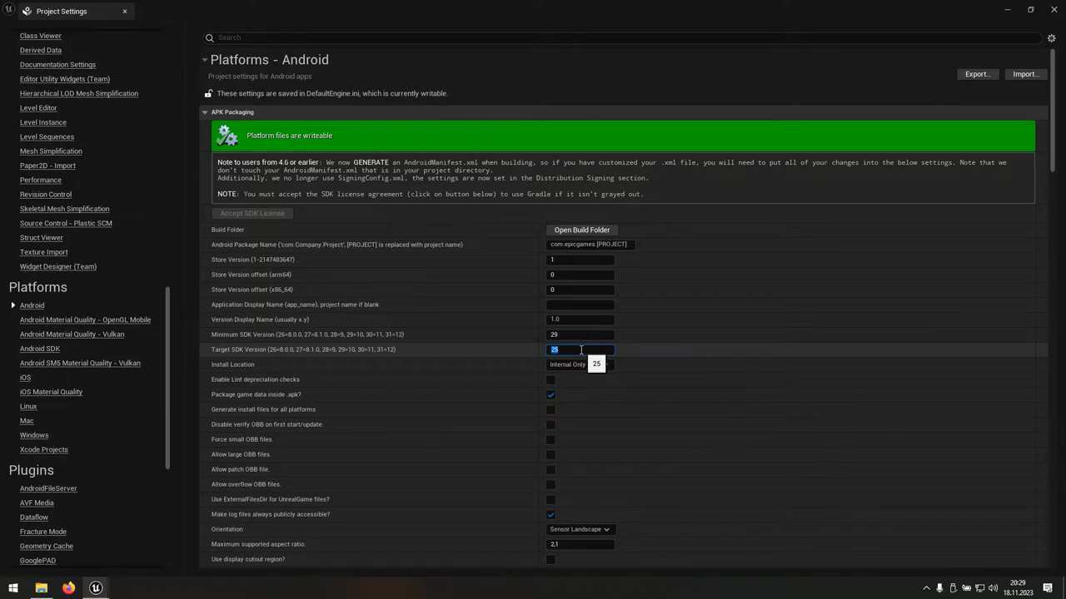
{"action": "type", "text": "32"}
{"action": "key", "text": "Return"}
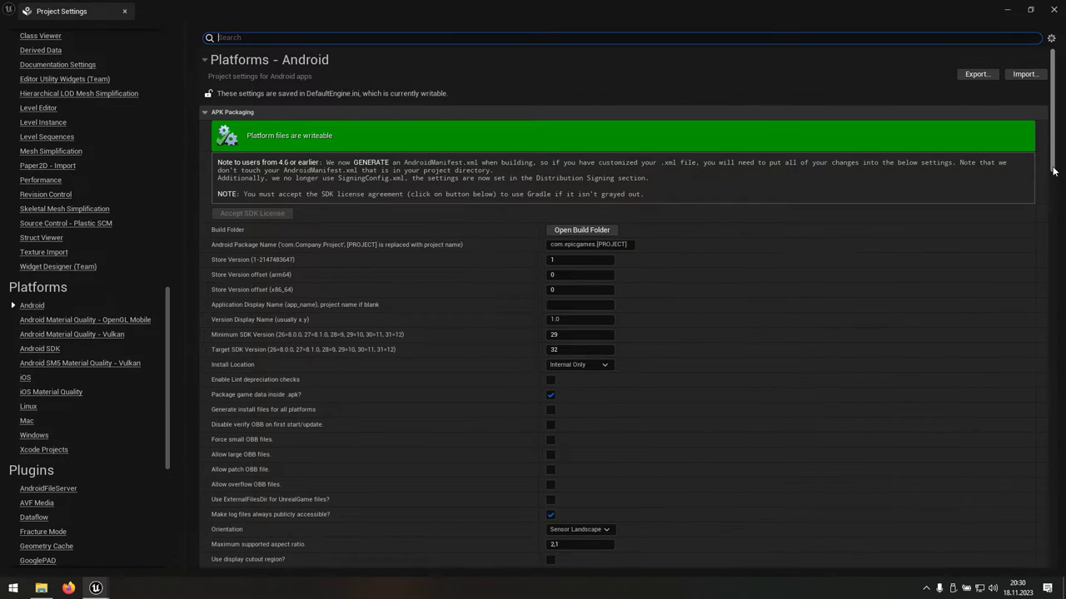
- Configure the project for the Google Play services platform in the Android settings
{"action": "scroll", "coordinate": [1056, 176], "scroll_direction": "down", "scroll_amount": 2}
{"action": "left_click_drag", "start_coordinate": [1056, 177], "coordinate": [1056, 354]}
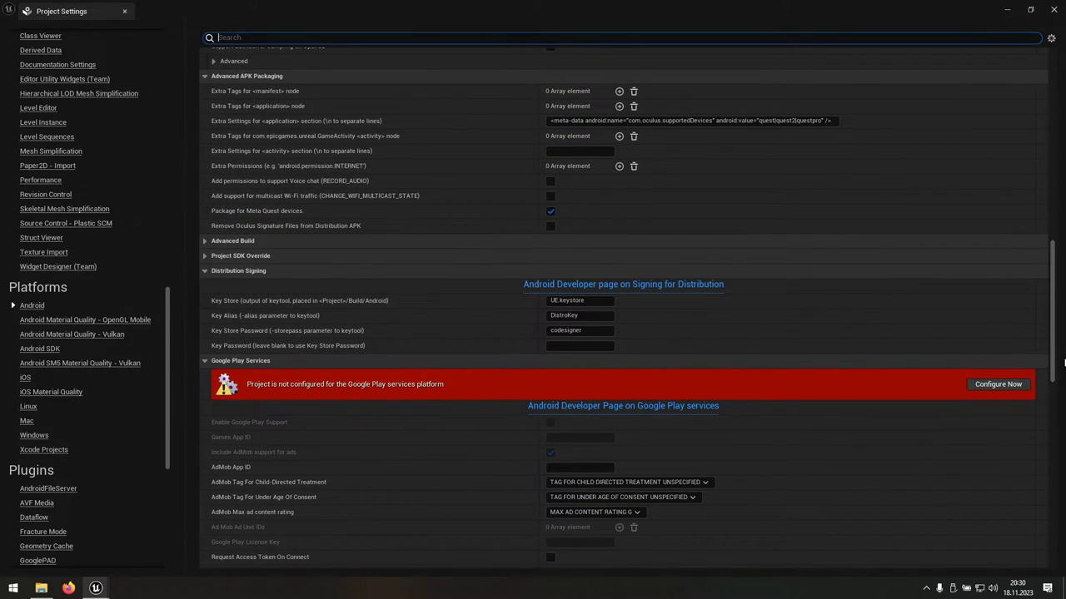
{"action": "left_click", "coordinate": [999, 384]}
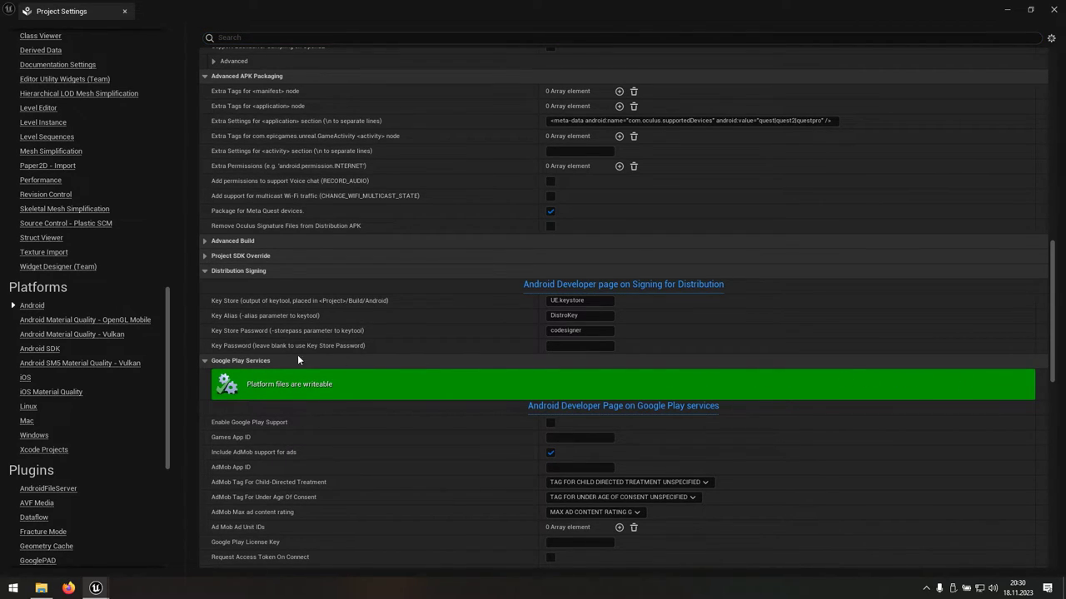
- In the Android SDK settings, set the Android SDK location to AppData\Local\Android\Sdk inside the Windows user's profile folder
{"action": "left_click", "coordinate": [41, 353]}
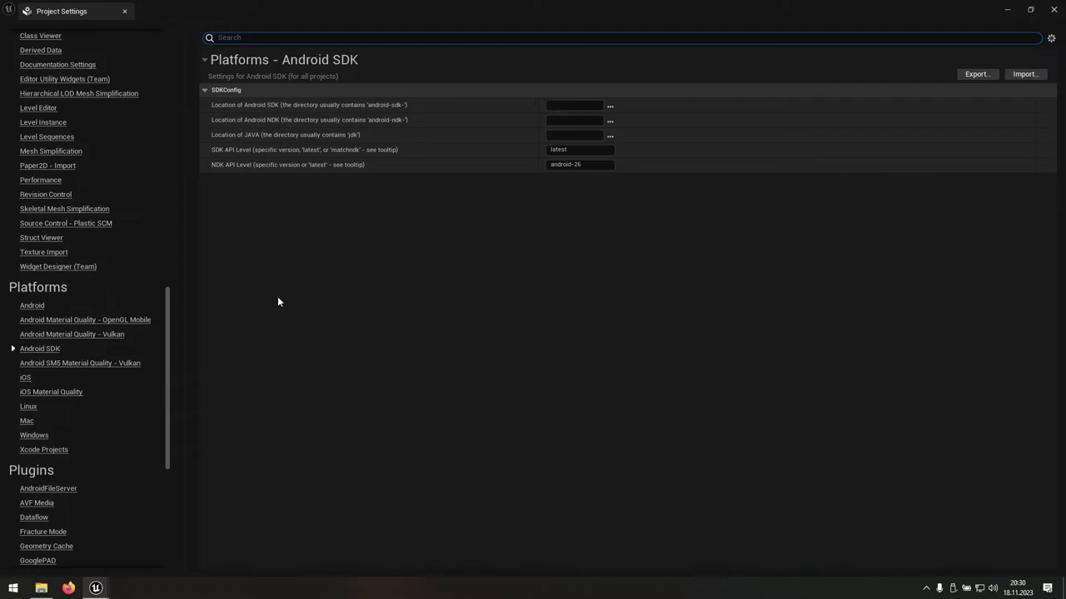
{"action": "left_click", "coordinate": [610, 105]}
{"action": "type", "text": "c:\\"}
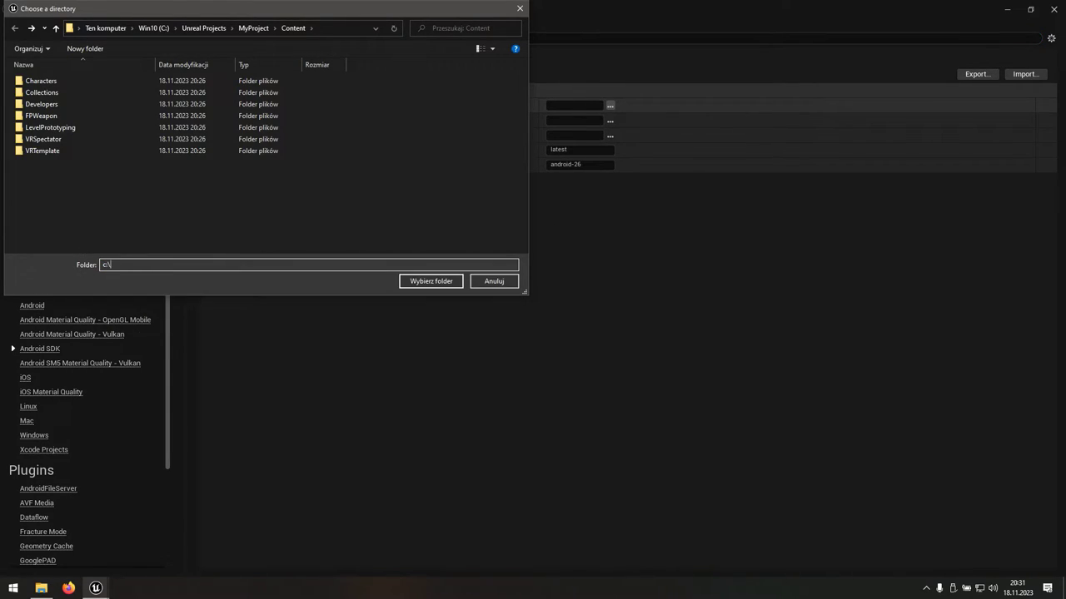
{"action": "type", "text": "users\\G"}
{"action": "key", "text": "Down"}
{"action": "type", "text": "\\AppData\\L"}
{"action": "key", "text": "Down"}
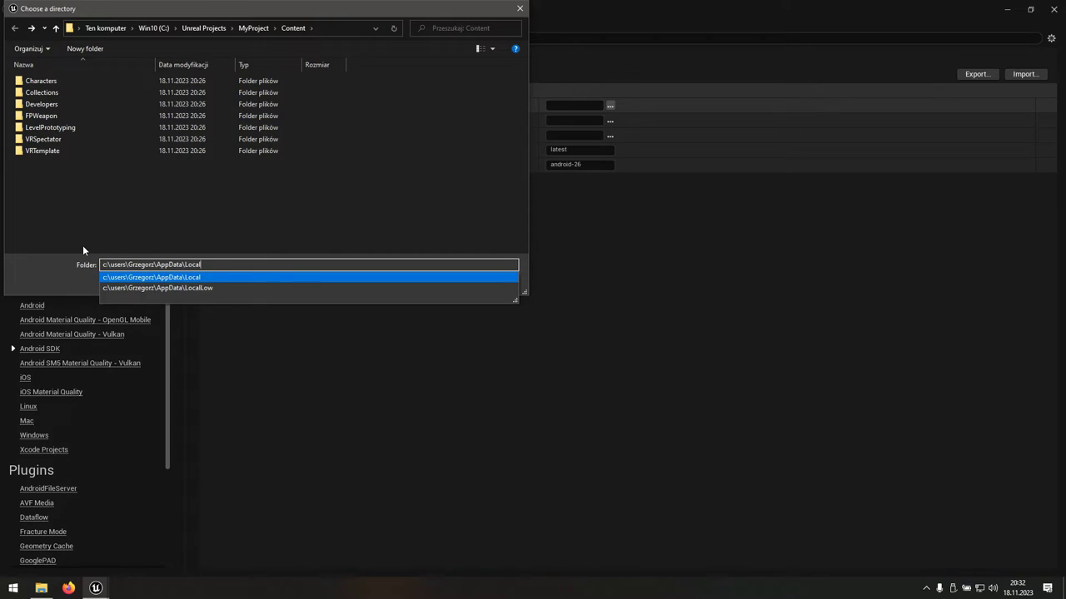
{"action": "type", "text": "\\And"}
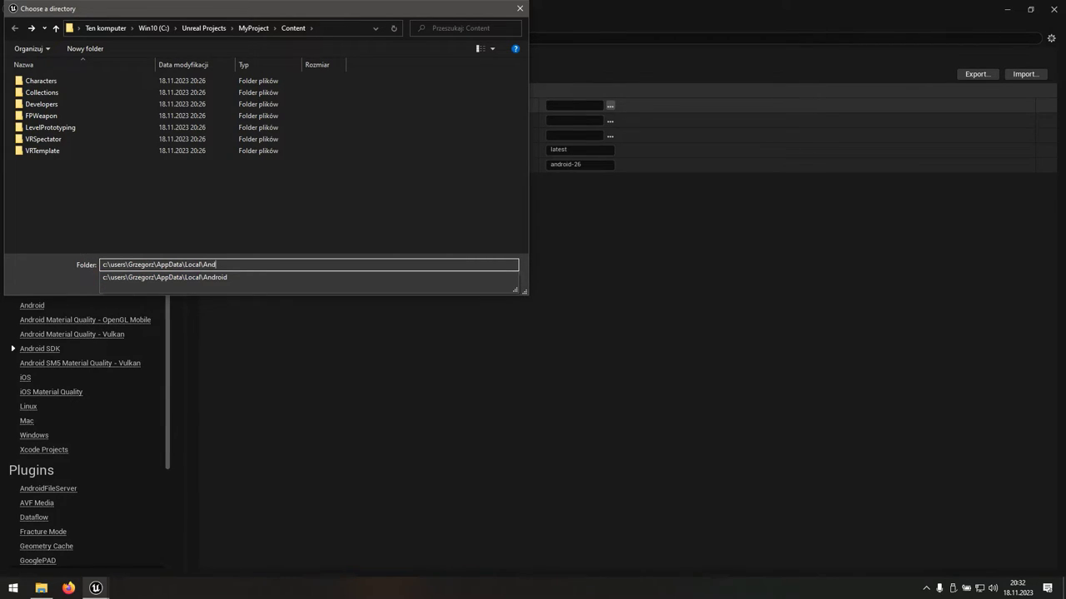
{"action": "key", "text": "Down"}
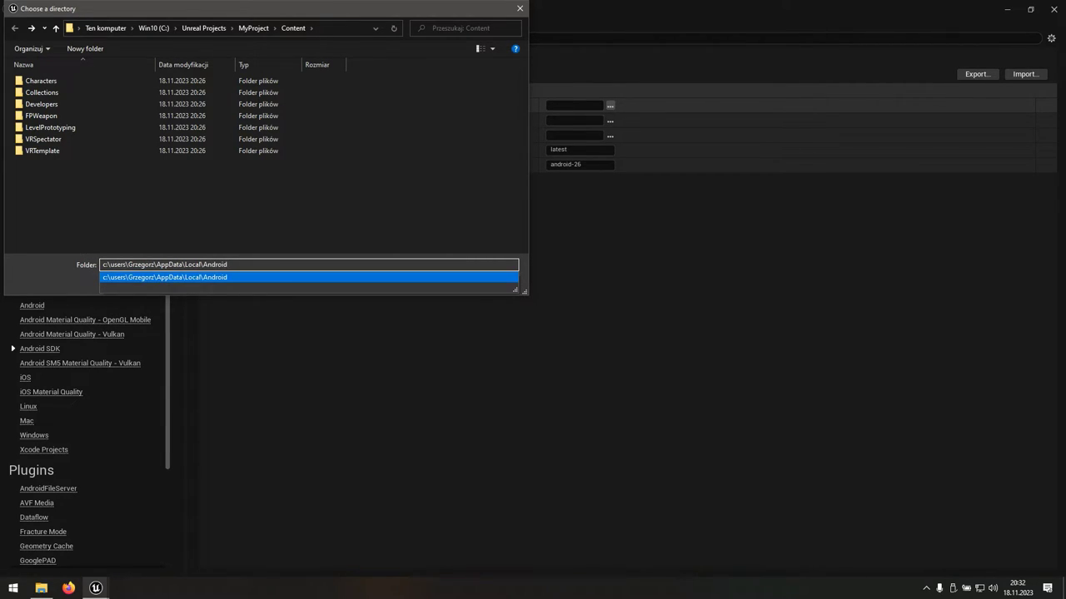
{"action": "type", "text": "\\S"}
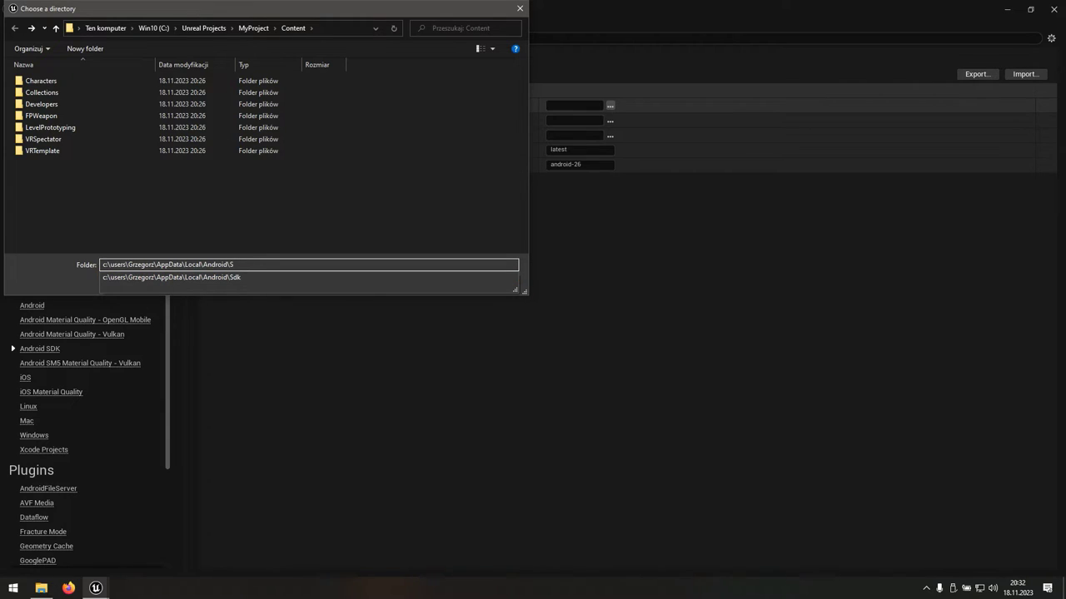
{"action": "key", "text": "Down"}
{"action": "key", "text": "Return"}
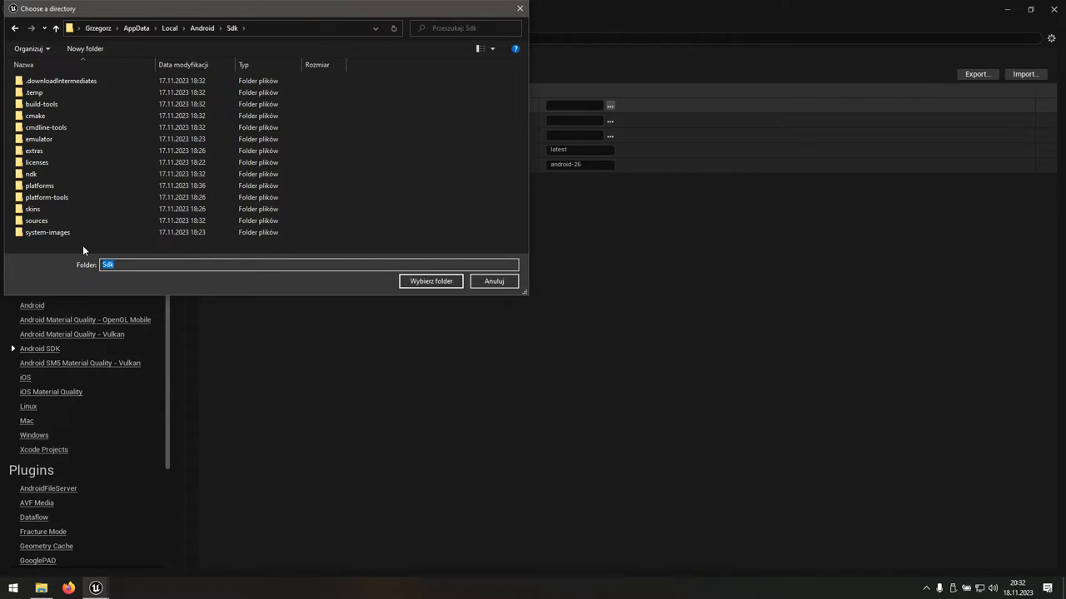
{"action": "left_click", "coordinate": [452, 283]}
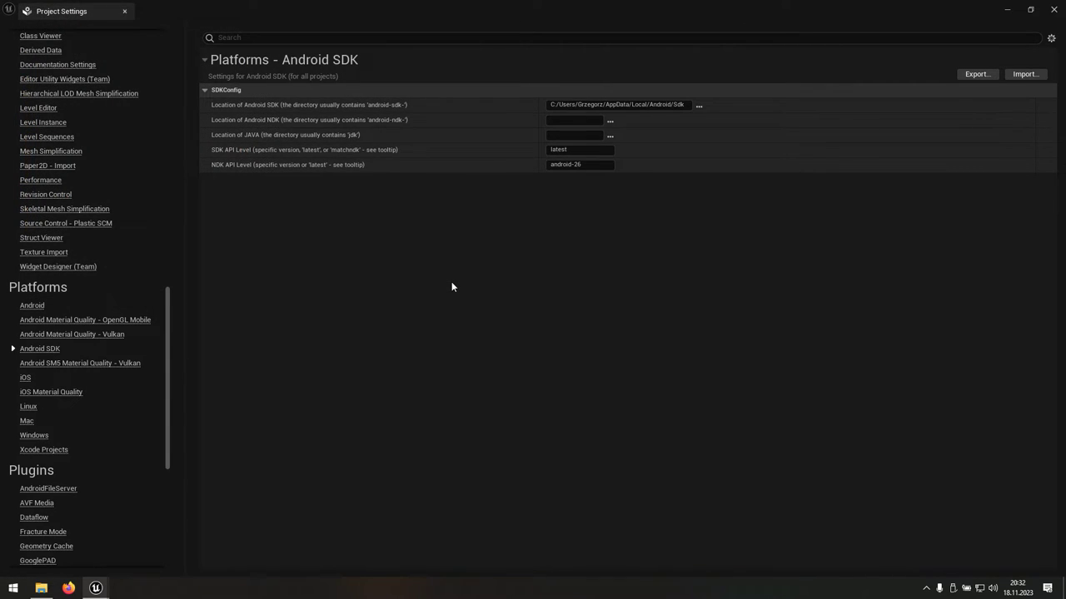
- Set the Android NDK location to the ndk\25.1.8937393 folder inside the Sdk directory
{"action": "left_click", "coordinate": [610, 122]}
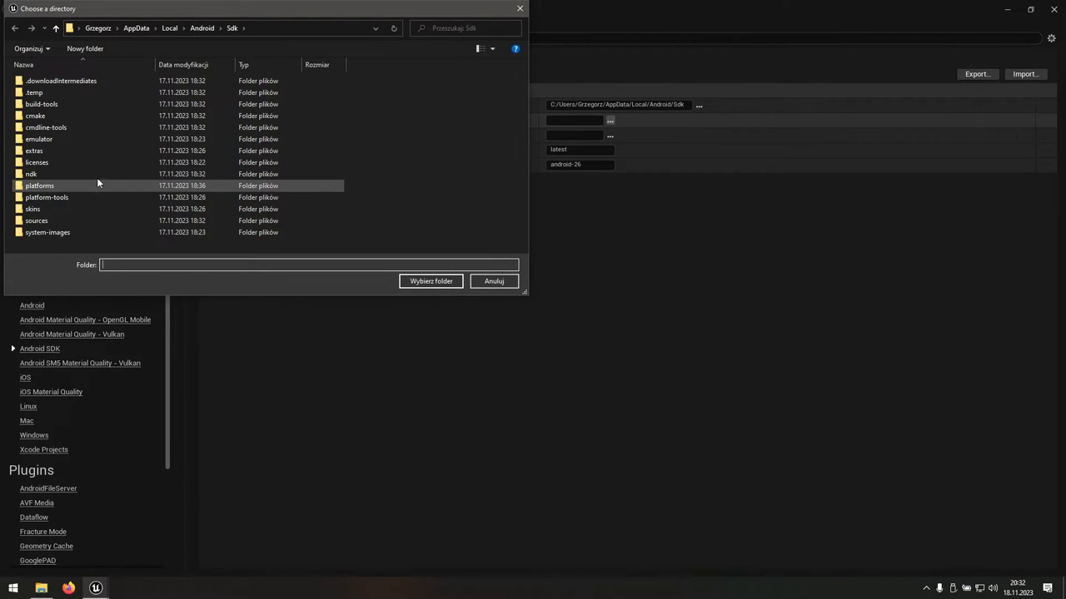
{"action": "left_click", "coordinate": [38, 174]}
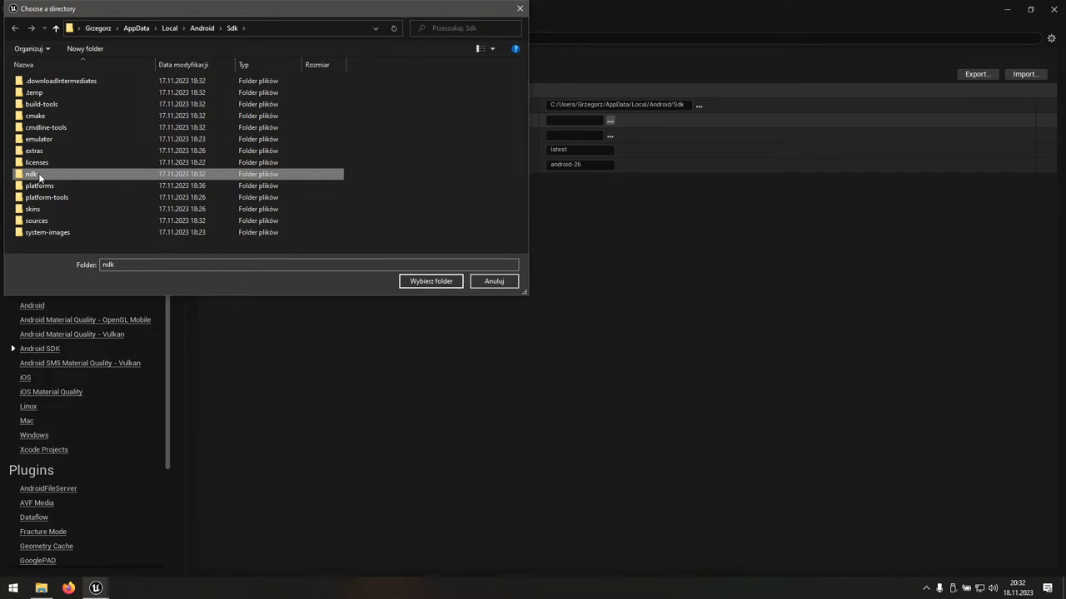
{"action": "double_click", "coordinate": [39, 175]}
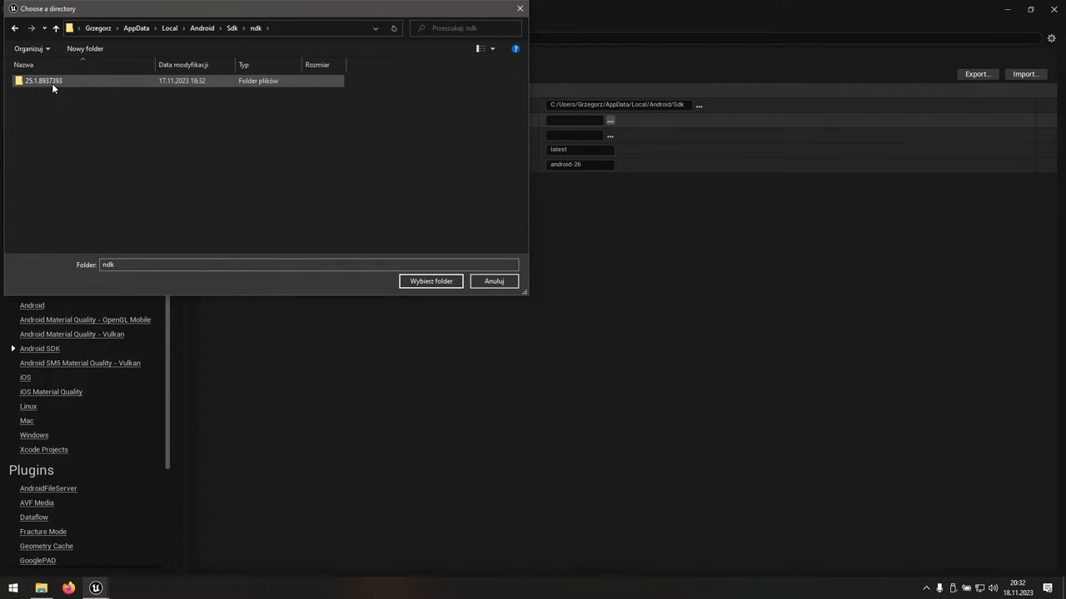
{"action": "double_click", "coordinate": [52, 83]}
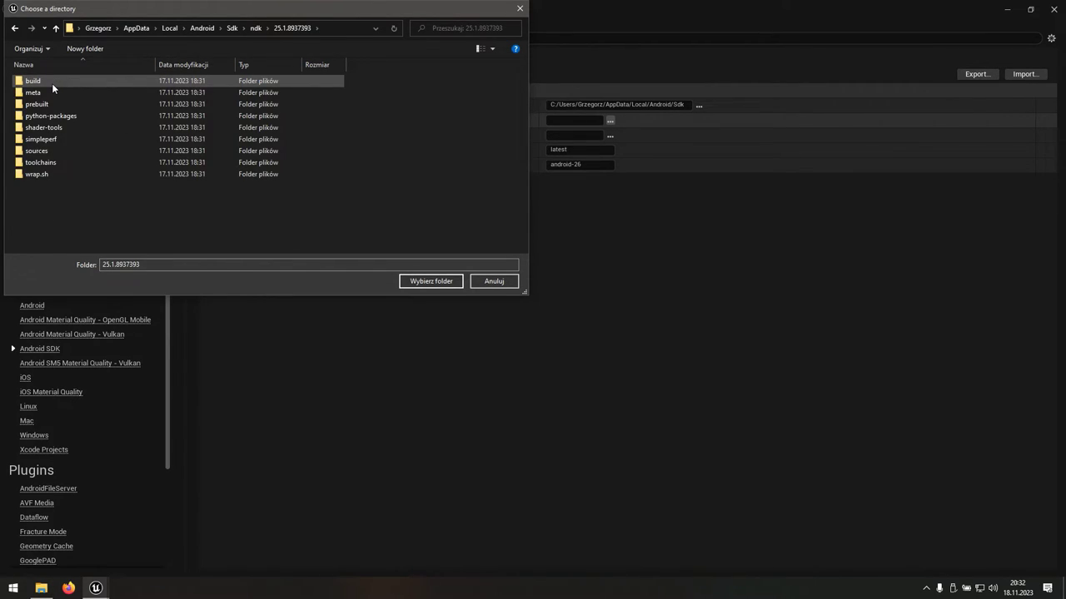
{"action": "left_click", "coordinate": [444, 283]}
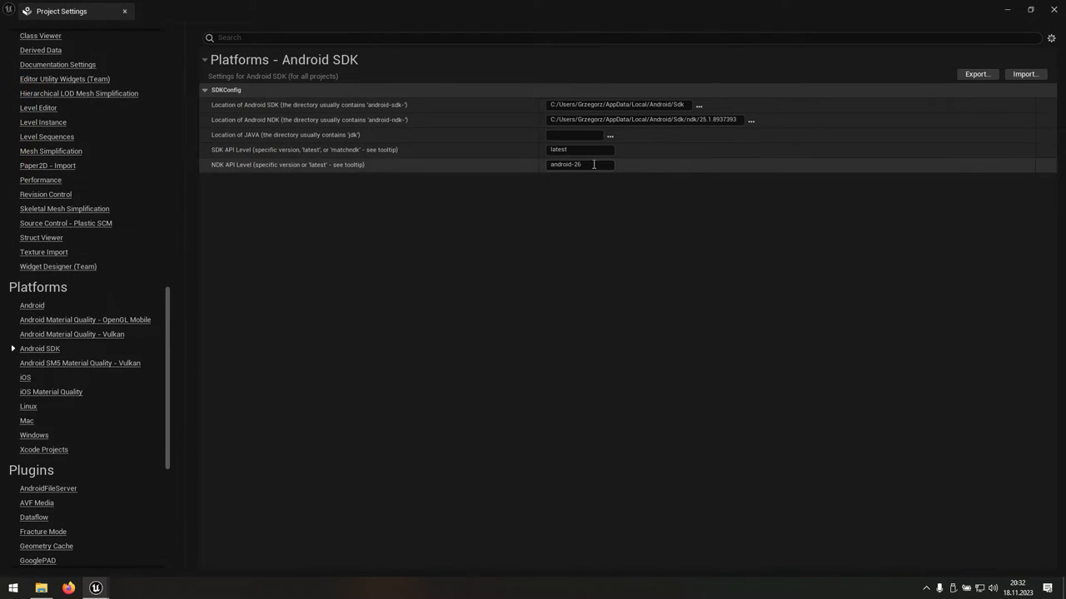
- Set the JAVA location to C:\Program Files\Java\jdk-17
{"action": "left_click", "coordinate": [609, 137]}
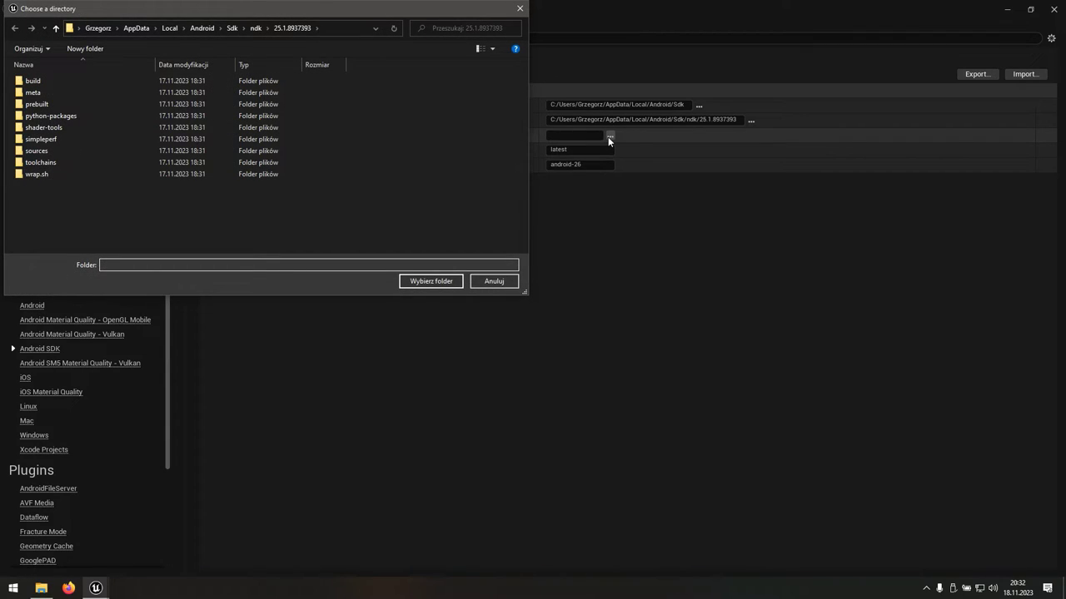
{"action": "type", "text": "c:\\pro"}
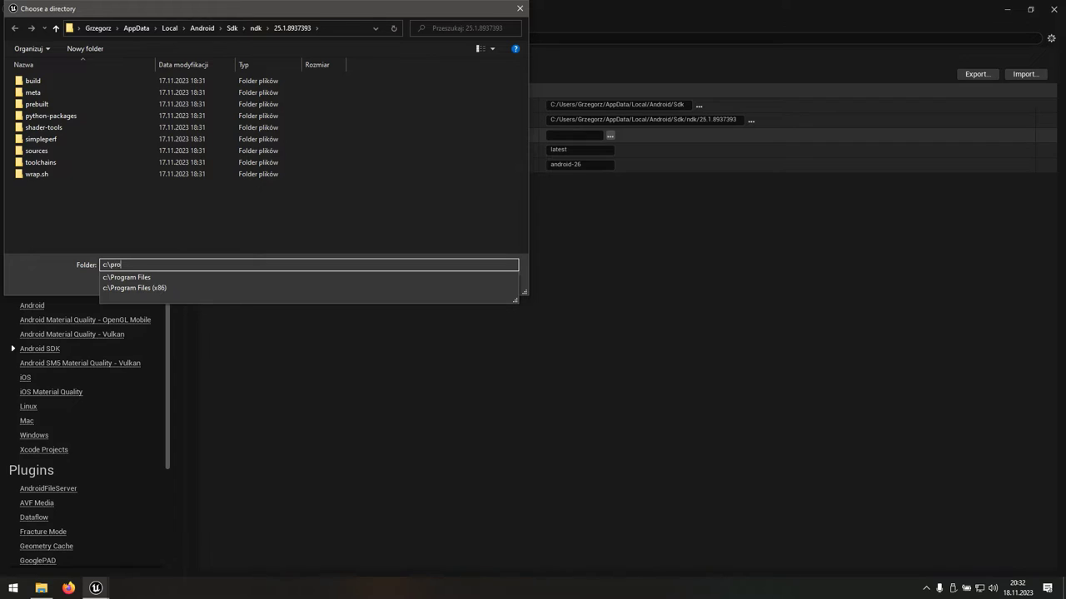
{"action": "key", "text": "Down"}
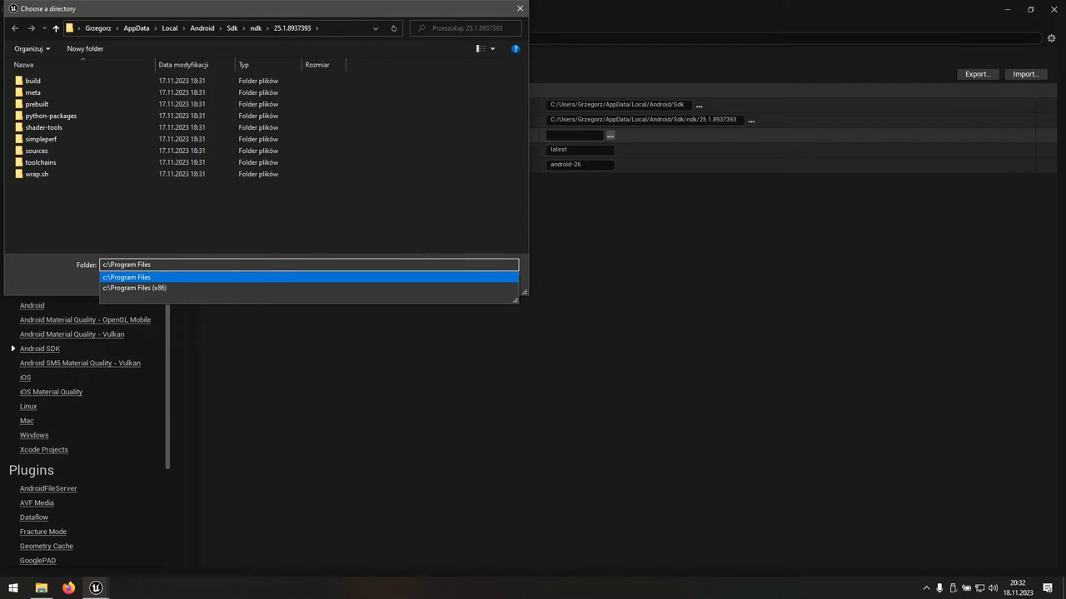
{"action": "type", "text": "\\j"}
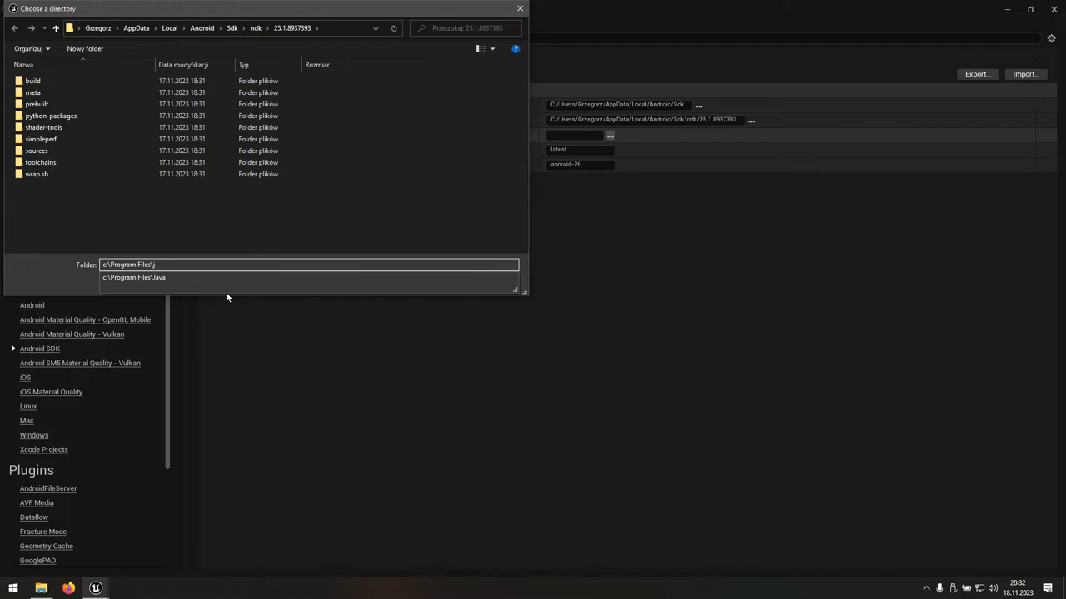
{"action": "key", "text": "Down"}
{"action": "key", "text": "Return"}
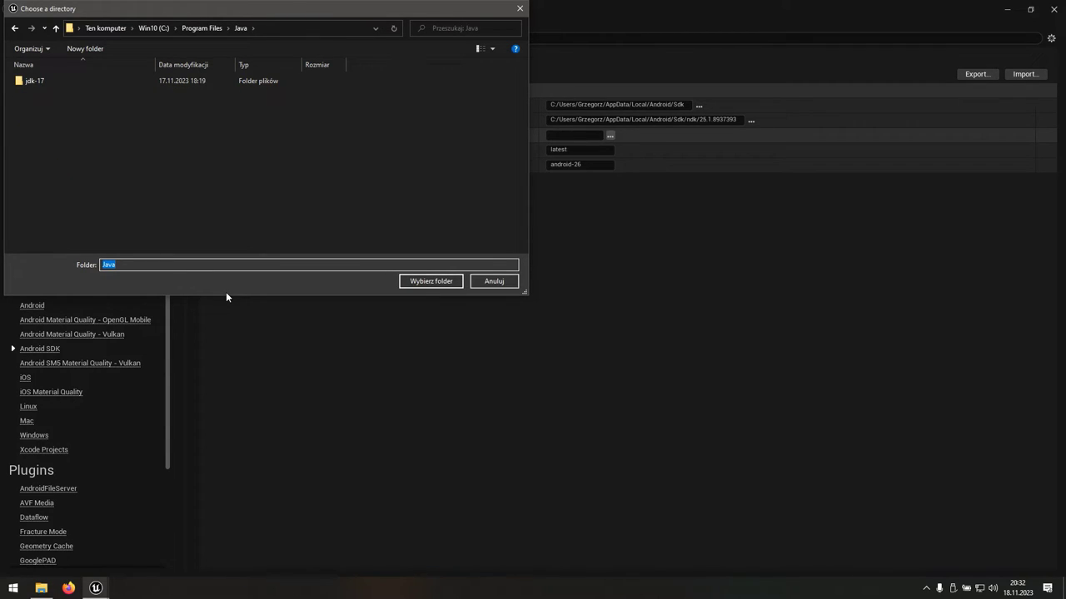
{"action": "left_click", "coordinate": [34, 81]}
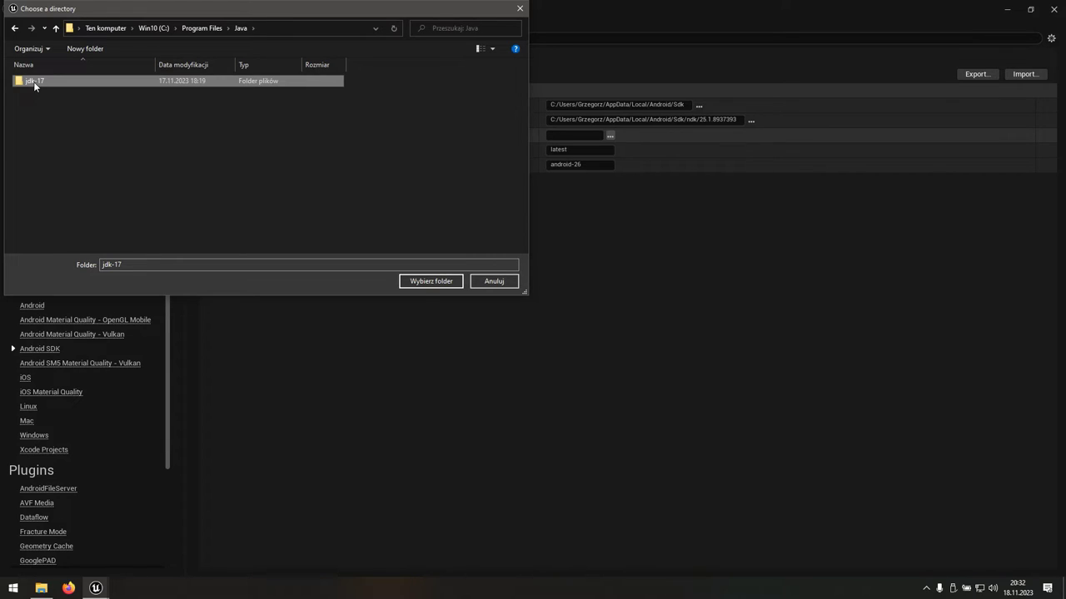
{"action": "double_click", "coordinate": [34, 82]}
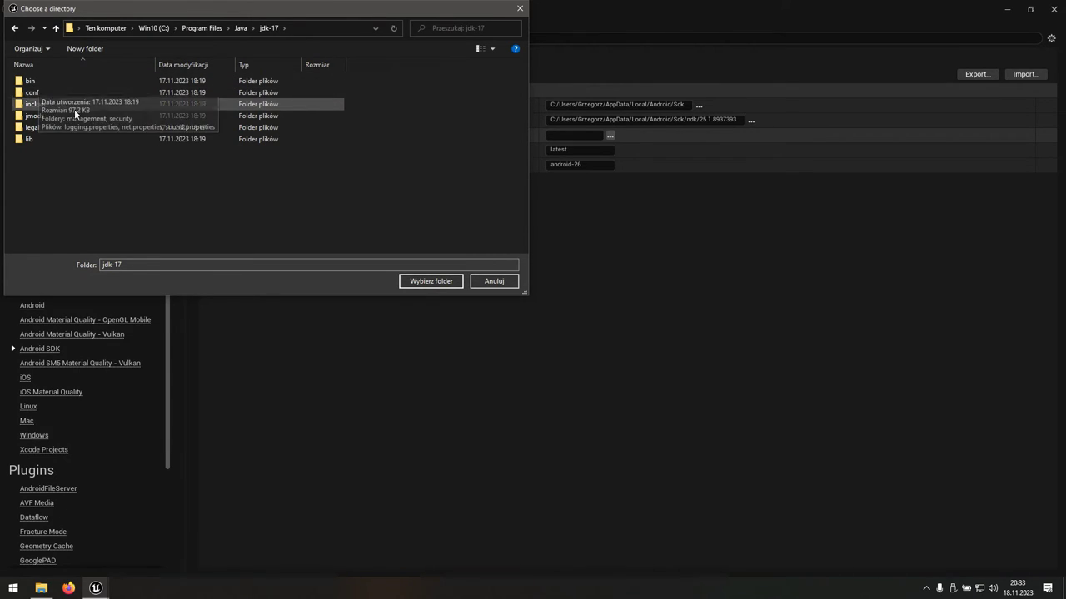
{"action": "left_click", "coordinate": [431, 286]}
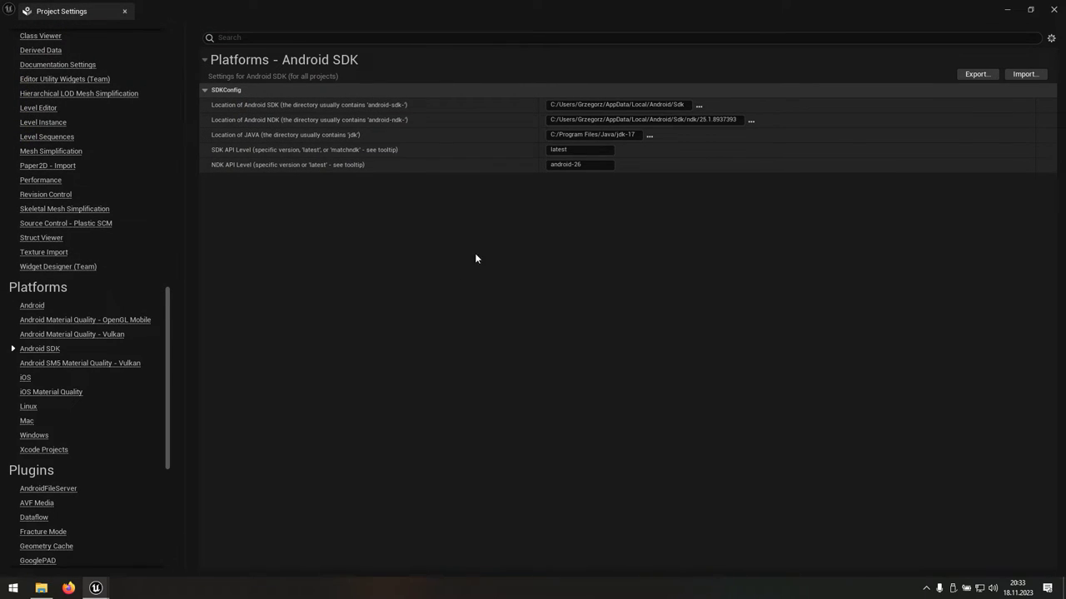
- Set the SDK API level to android-32 and the NDK API level to android-29, and close the project settings
{"action": "left_click", "coordinate": [542, 151]}
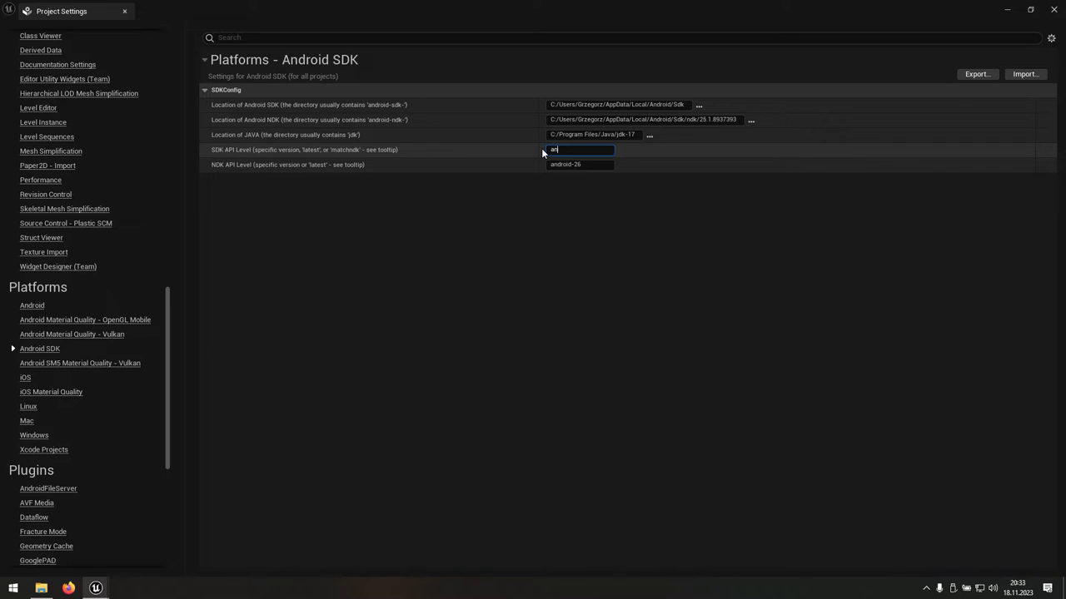
{"action": "type", "text": "android-32"}
{"action": "left_click", "coordinate": [593, 166]}
{"action": "left_click", "coordinate": [592, 166]}
{"action": "type", "text": "9"}
{"action": "key", "text": "Return"}
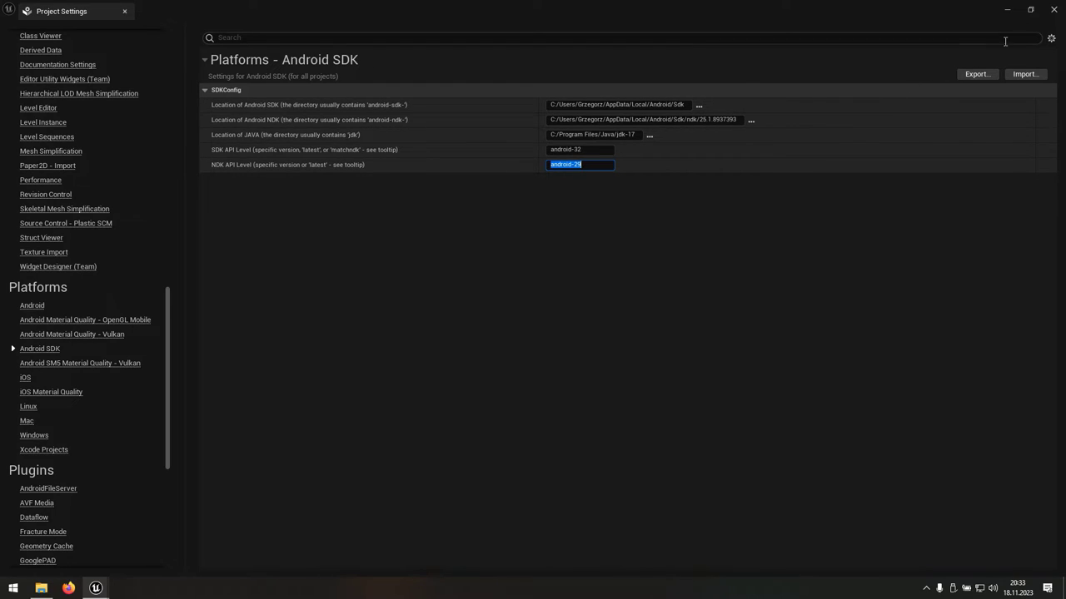
{"action": "left_click", "coordinate": [1054, 10]}
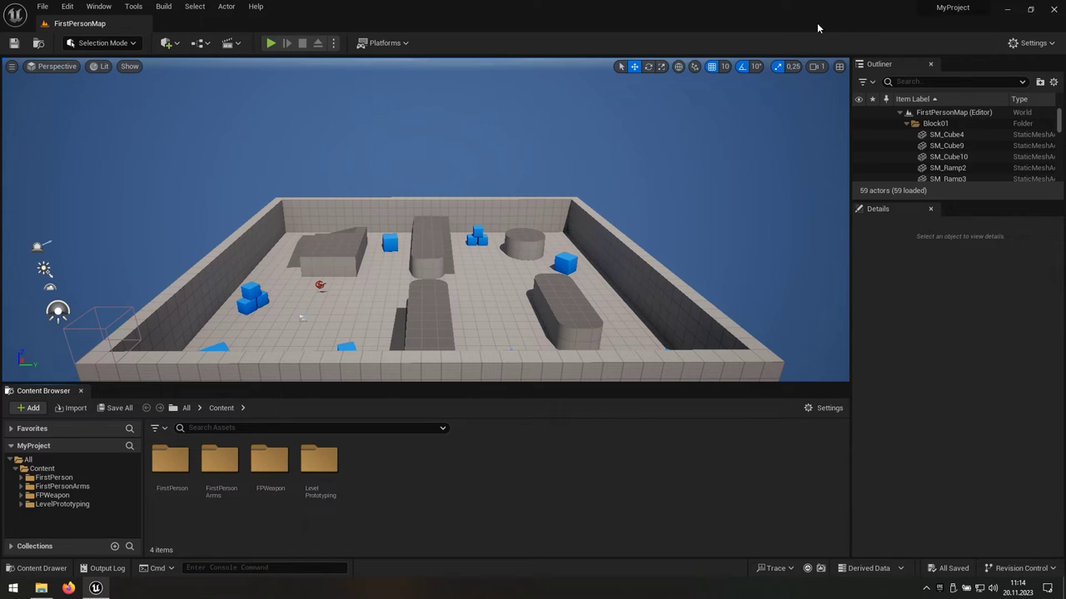
- Package the project for Android into a new folder named MobileBuild inside C:\Unreal Projects
{"action": "left_click", "coordinate": [406, 48]}
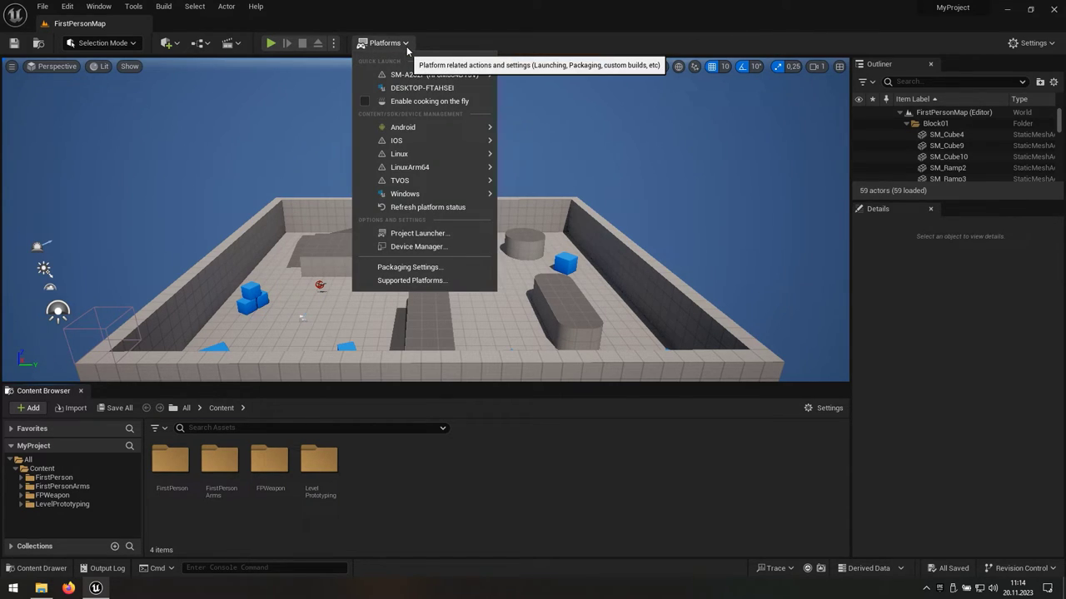
{"action": "mouse_move", "coordinate": [397, 130]}
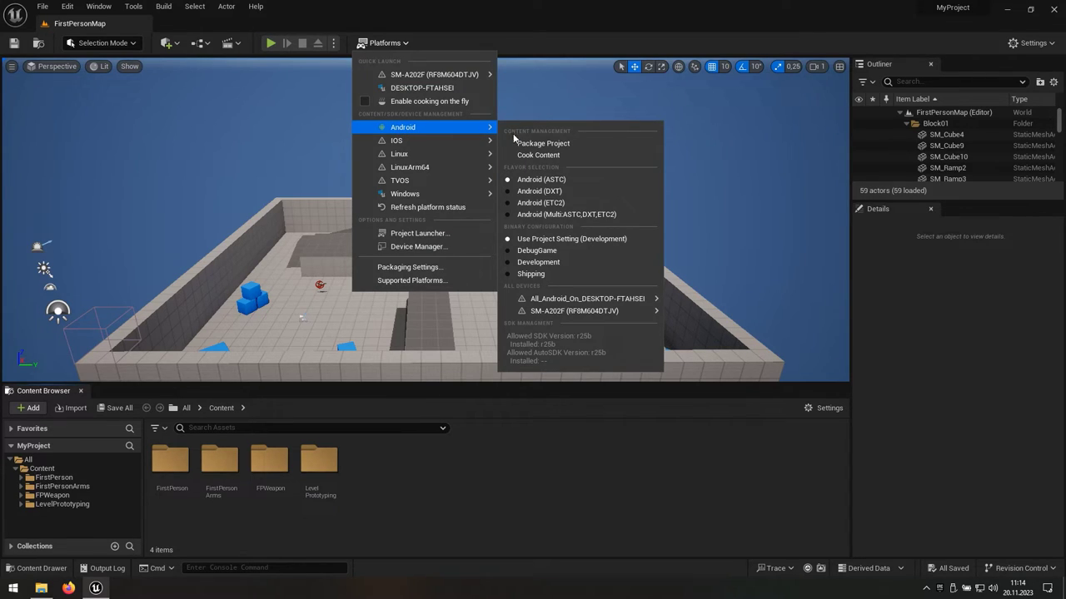
{"action": "left_click", "coordinate": [581, 150]}
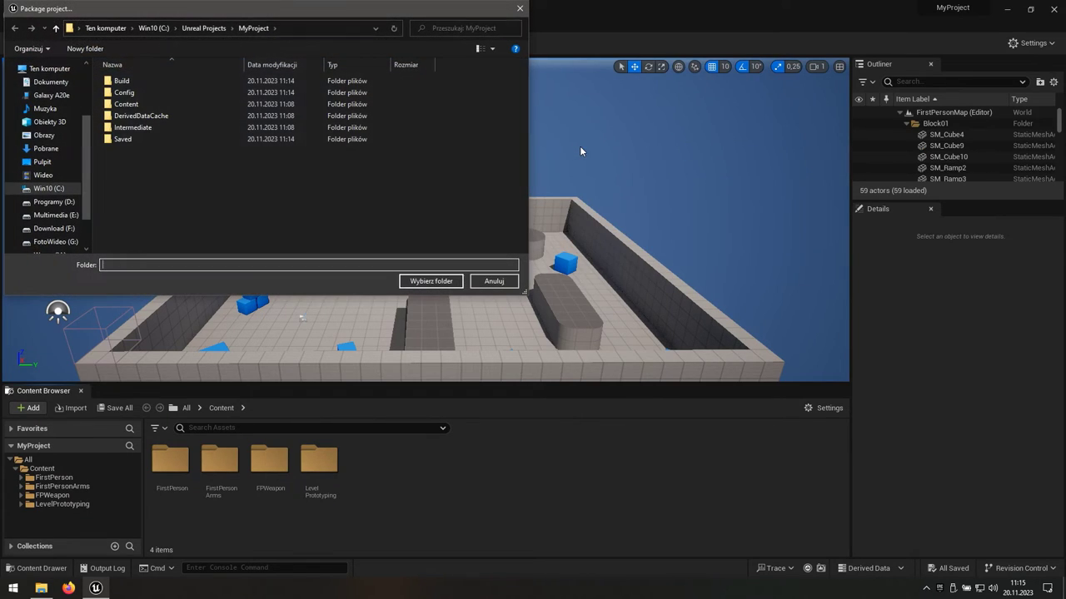
{"action": "left_click", "coordinate": [204, 27]}
{"action": "right_click", "coordinate": [195, 134]}
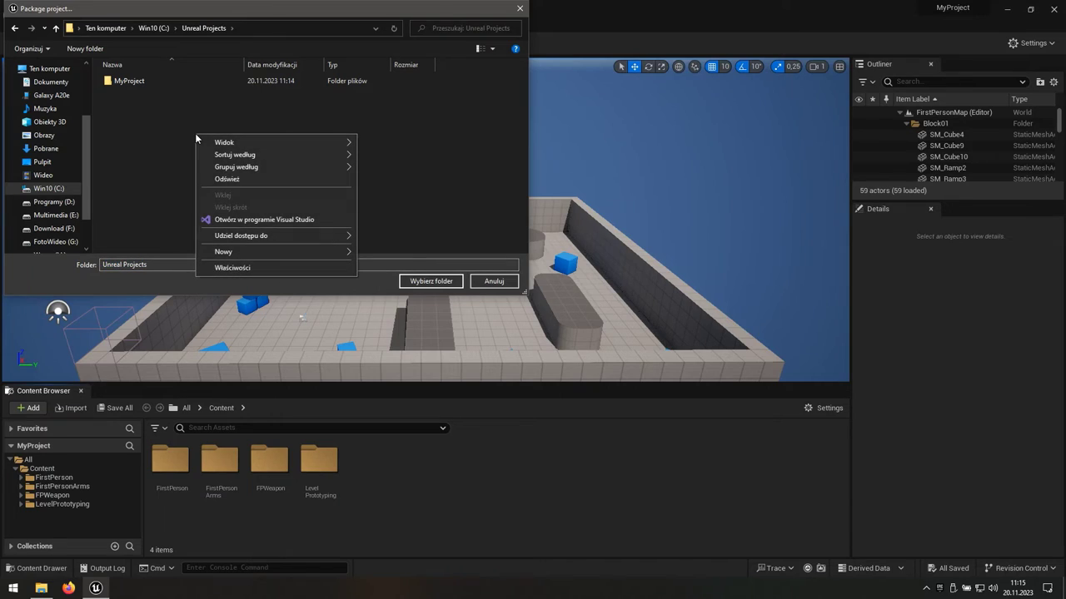
{"action": "mouse_move", "coordinate": [237, 251]}
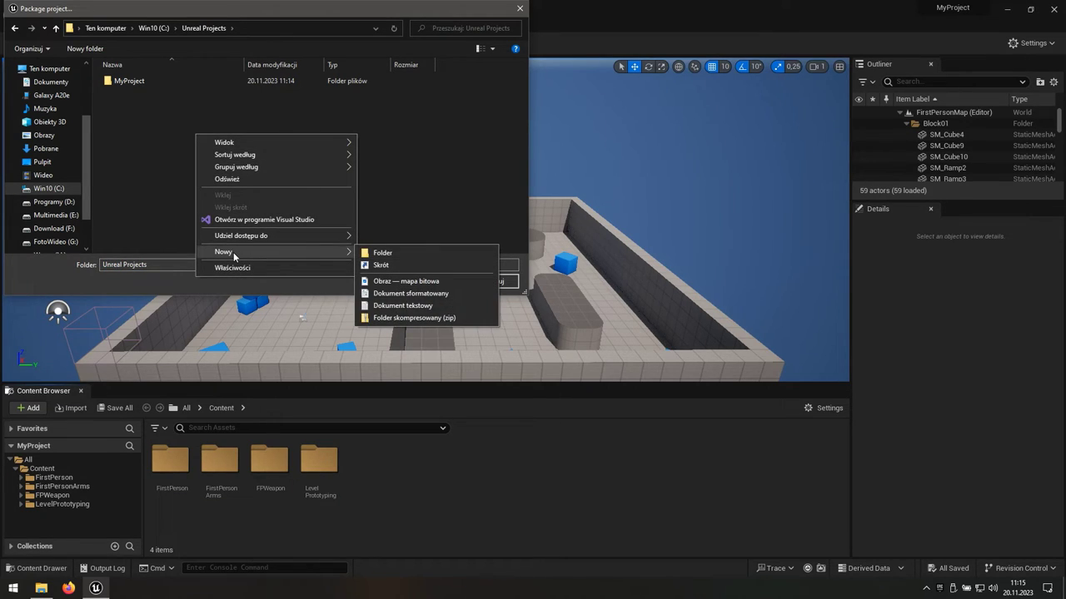
{"action": "left_click", "coordinate": [377, 254]}
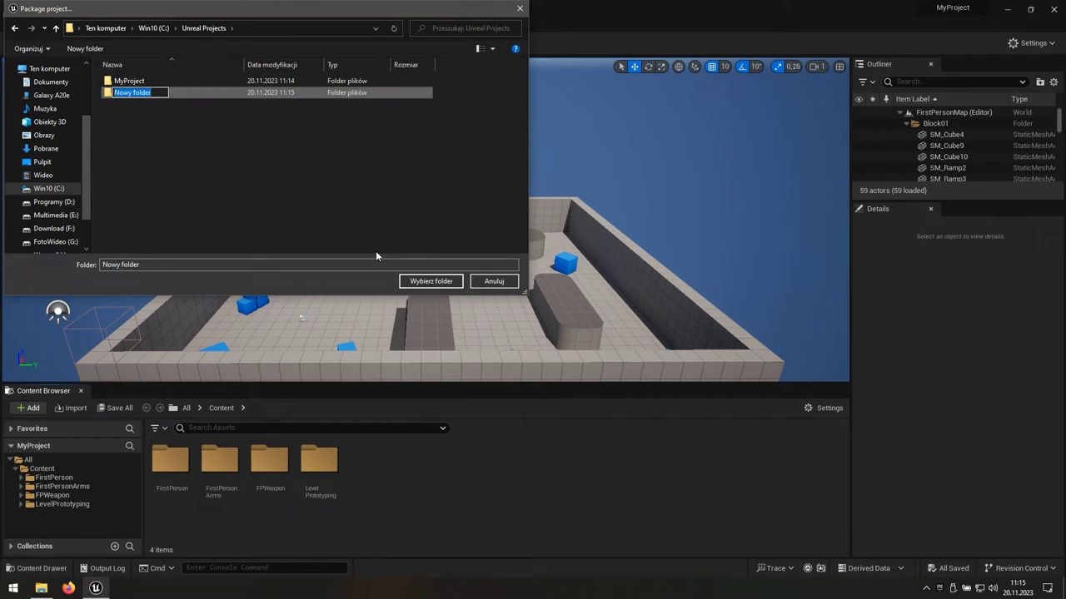
{"action": "type", "text": "MobileBuild"}
{"action": "key", "text": "Return"}
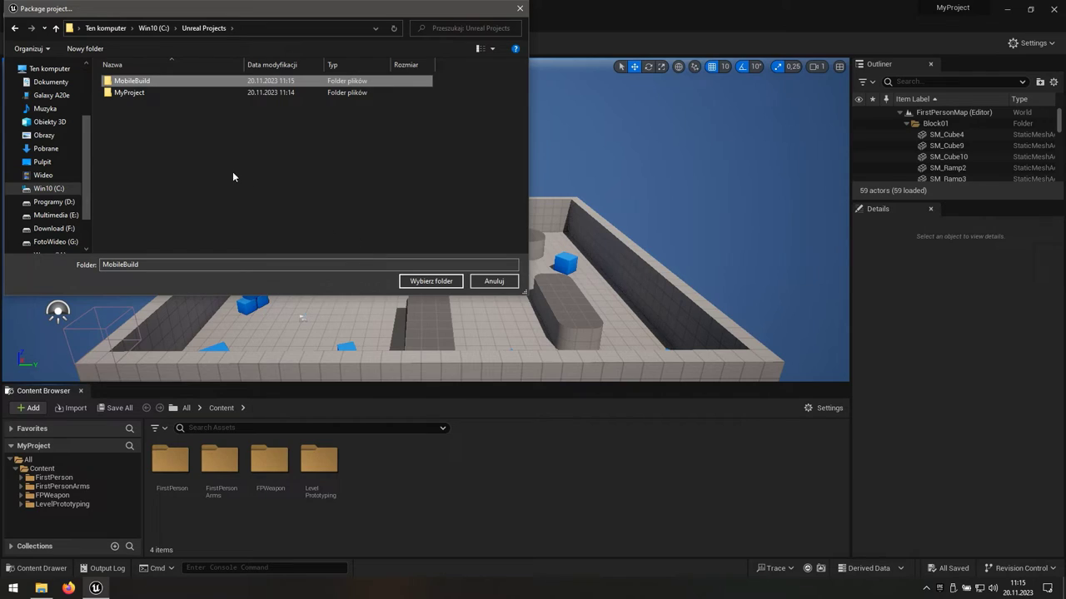
{"action": "double_click", "coordinate": [157, 83]}
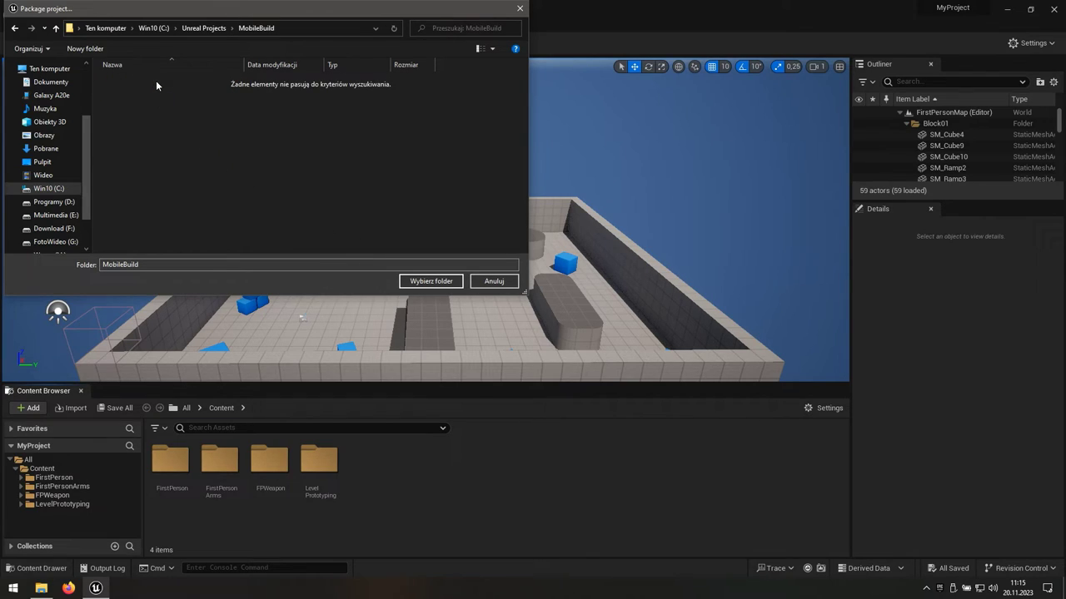
{"action": "left_click", "coordinate": [430, 282]}
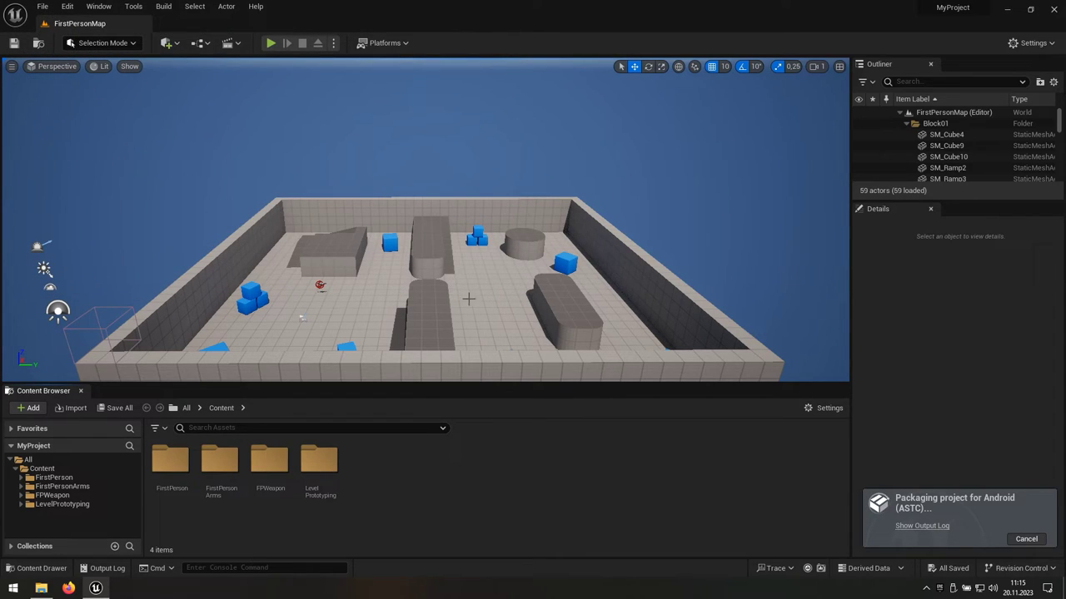
- Check the build result at the end of the packaging output log and close the Unreal editor
{"action": "left_click", "coordinate": [909, 527]}
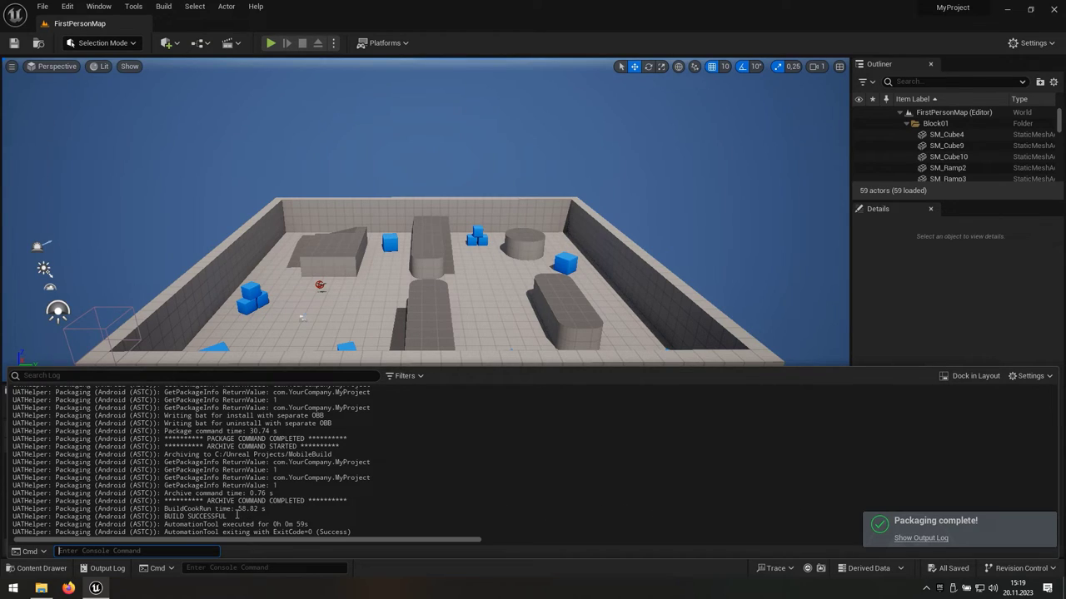
{"action": "left_click_drag", "start_coordinate": [229, 516], "coordinate": [168, 516]}
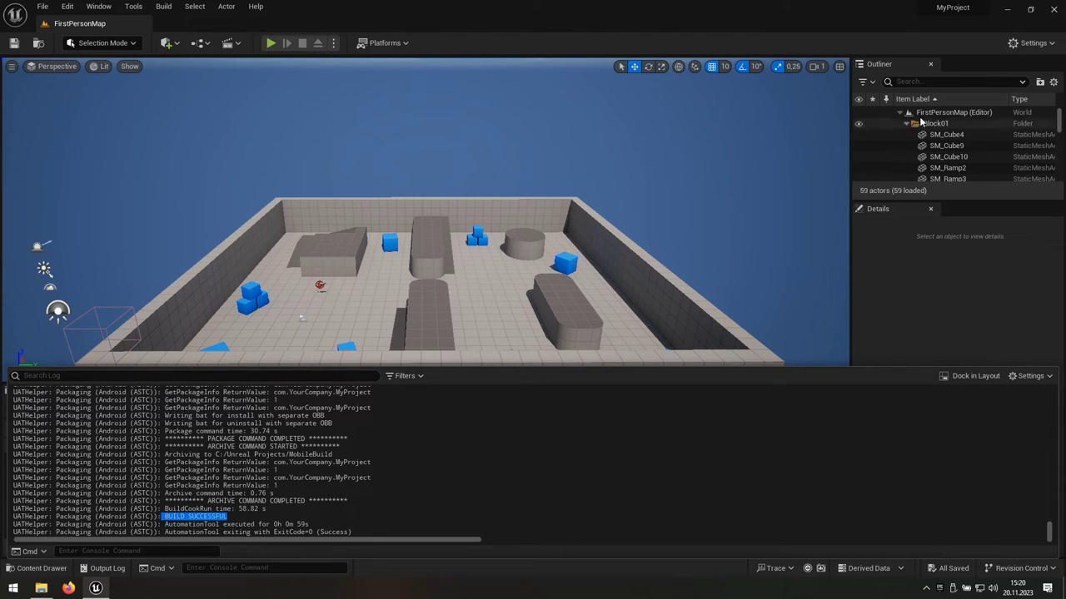
{"action": "left_click", "coordinate": [1057, 8]}
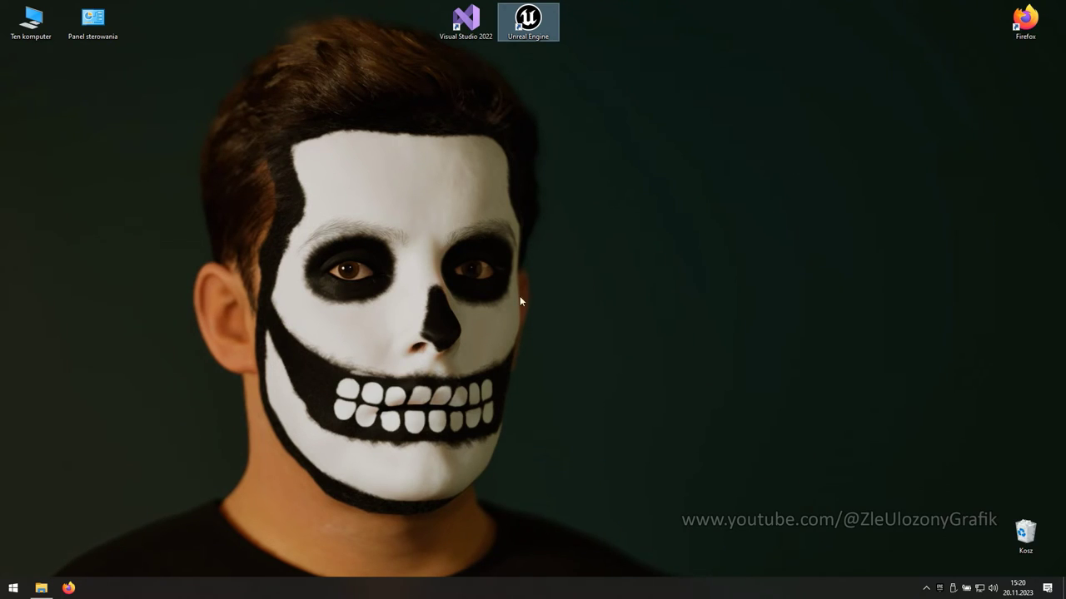
- Switch to File Explorer and run Install_MyProject-arm64.bat from the MobileBuild\Android_ASTC folder in Unreal Projects
{"action": "left_click", "coordinate": [41, 588]}
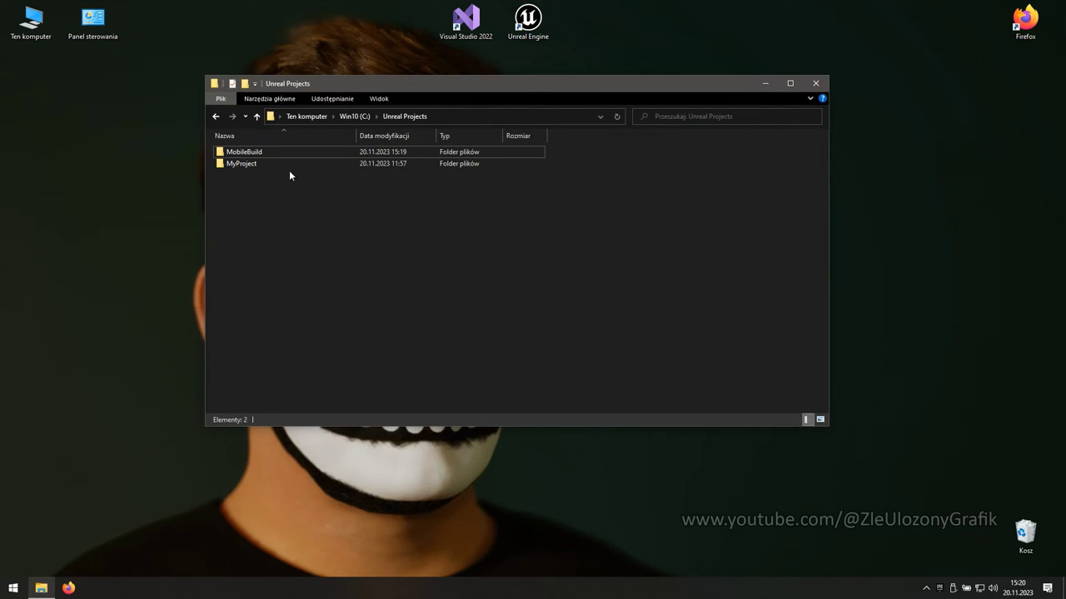
{"action": "left_click", "coordinate": [295, 151]}
{"action": "double_click", "coordinate": [295, 152]}
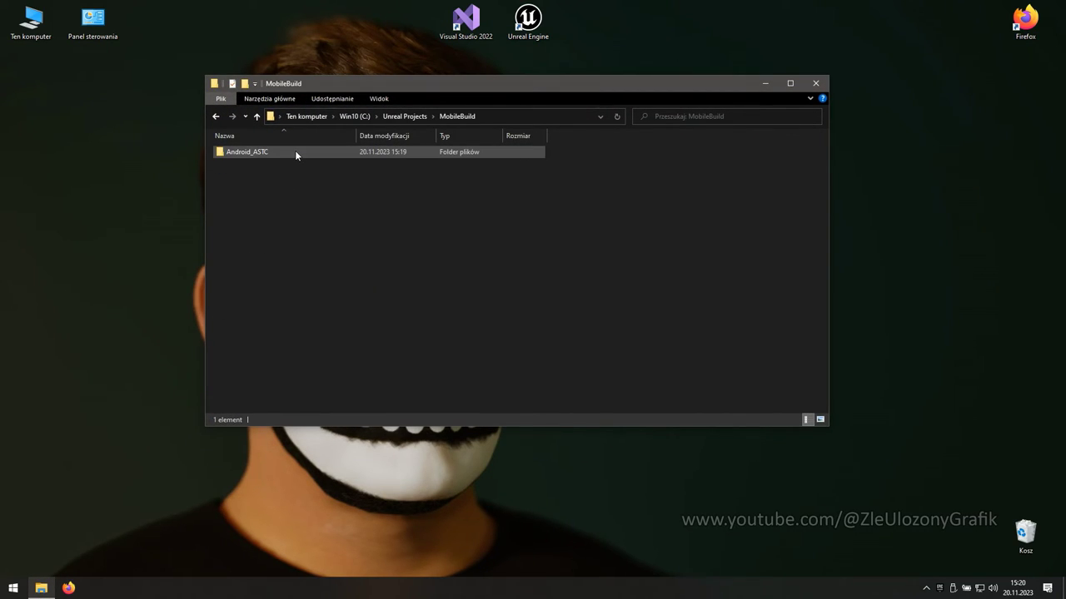
{"action": "left_click", "coordinate": [289, 151]}
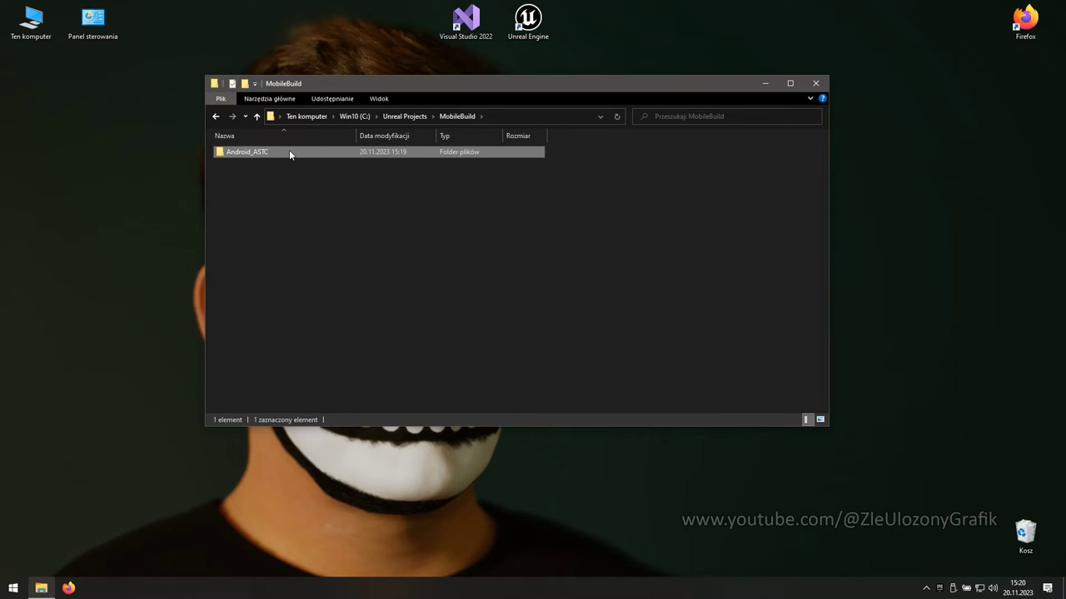
{"action": "double_click", "coordinate": [289, 151]}
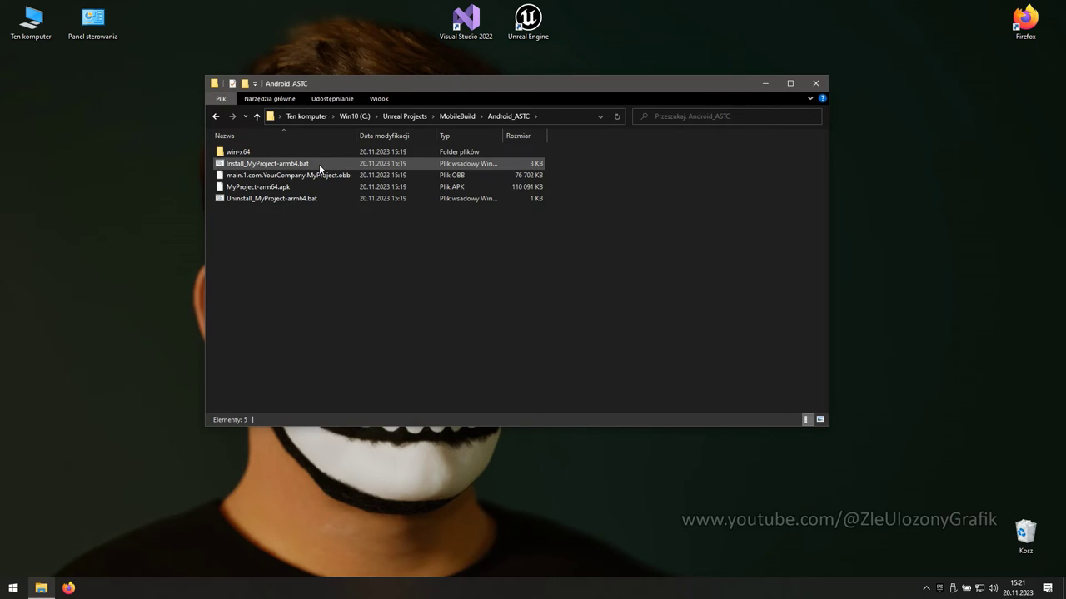
{"action": "double_click", "coordinate": [319, 164]}
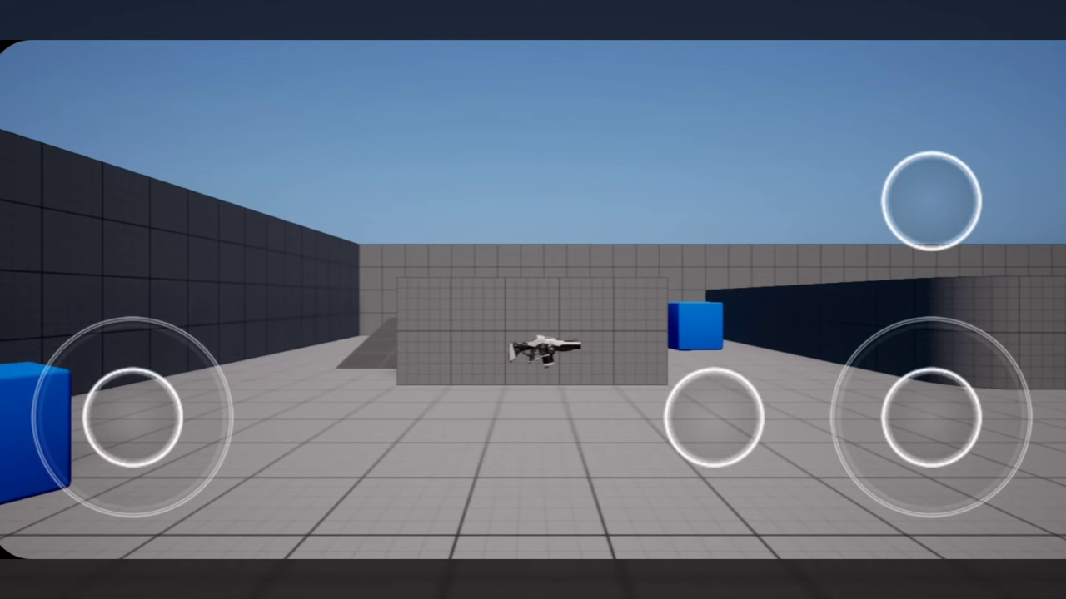
- Test the installed game on the phone by walking to the rifle, looking around and jumping with the touch controls
{"action": "left_click_drag", "start_coordinate": [930, 416], "coordinate": [890, 442]}
{"action": "left_click_drag", "start_coordinate": [133, 416], "coordinate": [133, 366]}
{"action": "left_click_drag", "start_coordinate": [930, 416], "coordinate": [1015, 422]}
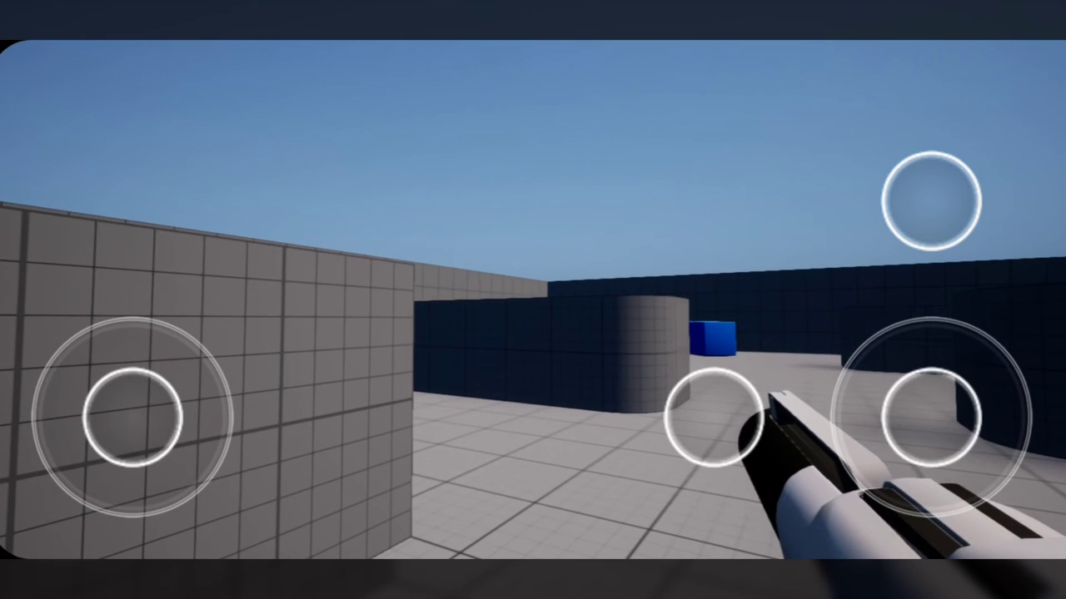
{"action": "left_click", "coordinate": [930, 201]}
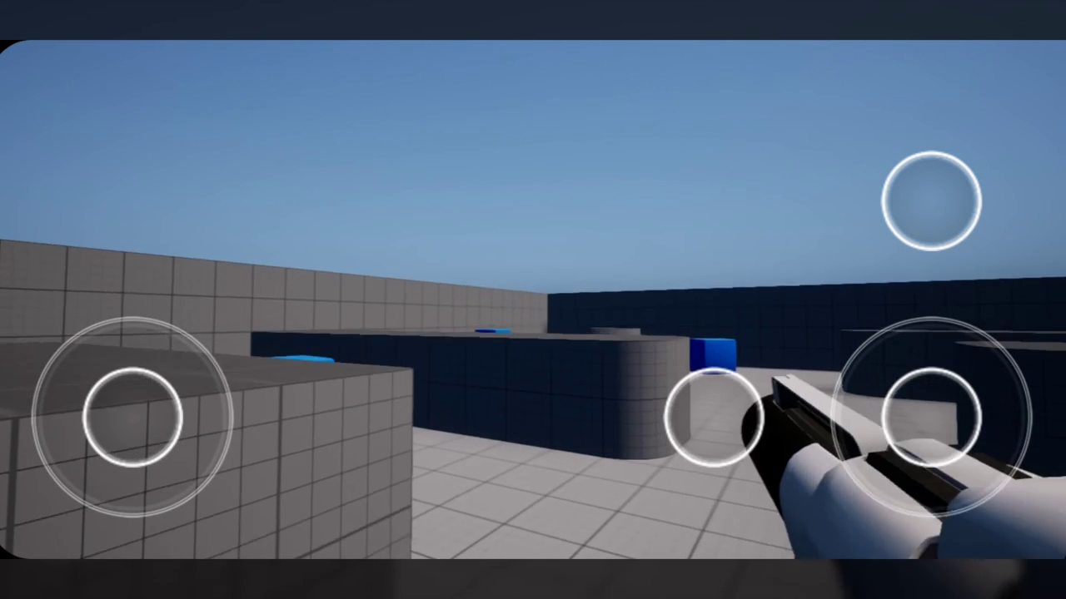
{"action": "left_click", "coordinate": [931, 200]}
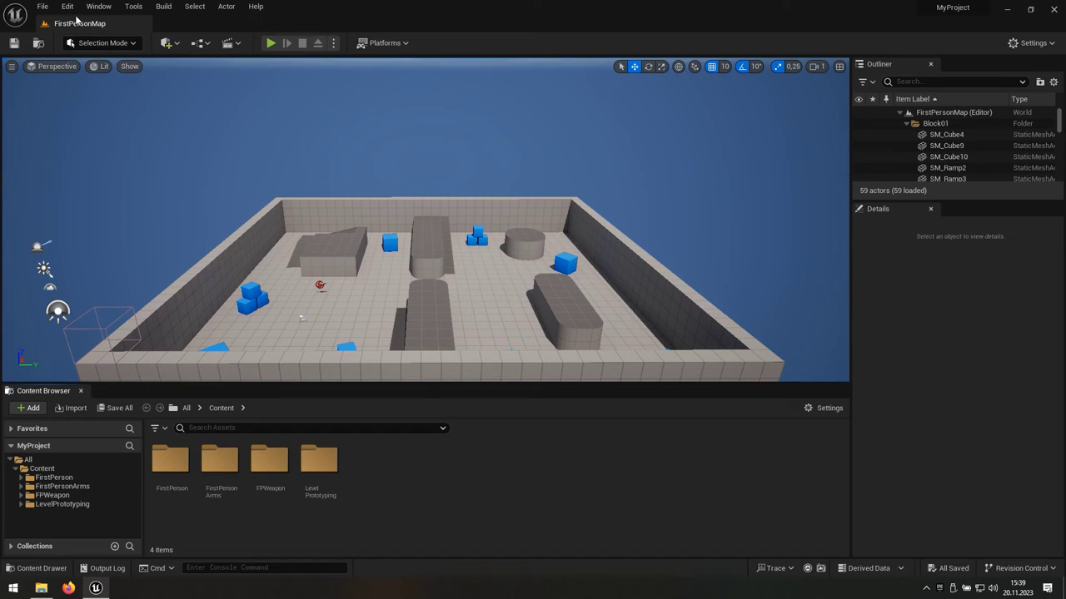
- In the experimental editor preferences, enable mobile PIE with preview device launch options and close the preferences
{"action": "left_click", "coordinate": [68, 6]}
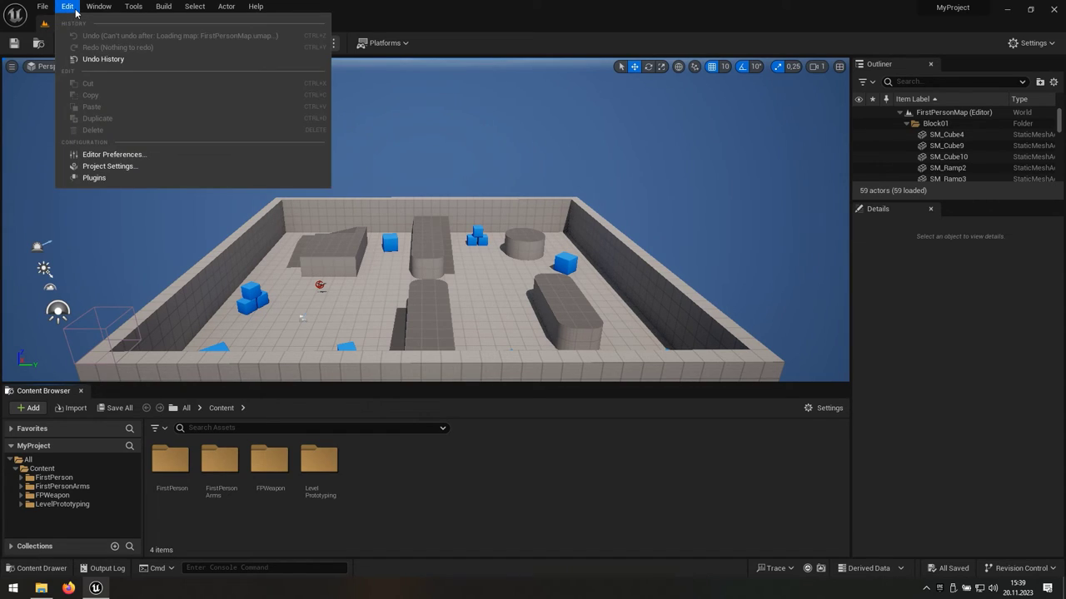
{"action": "left_click", "coordinate": [152, 159]}
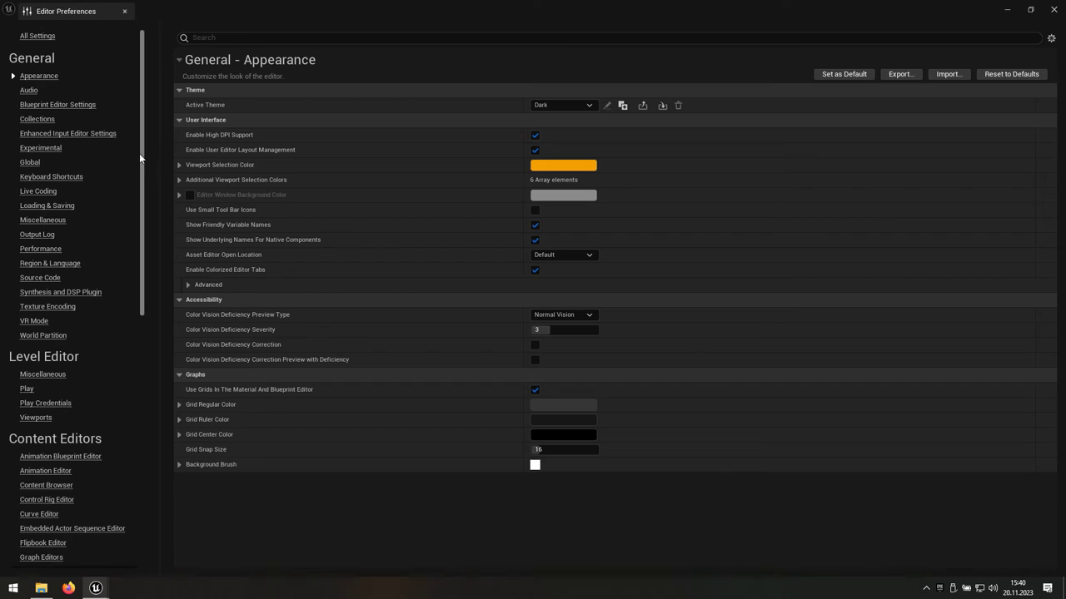
{"action": "left_click", "coordinate": [40, 147]}
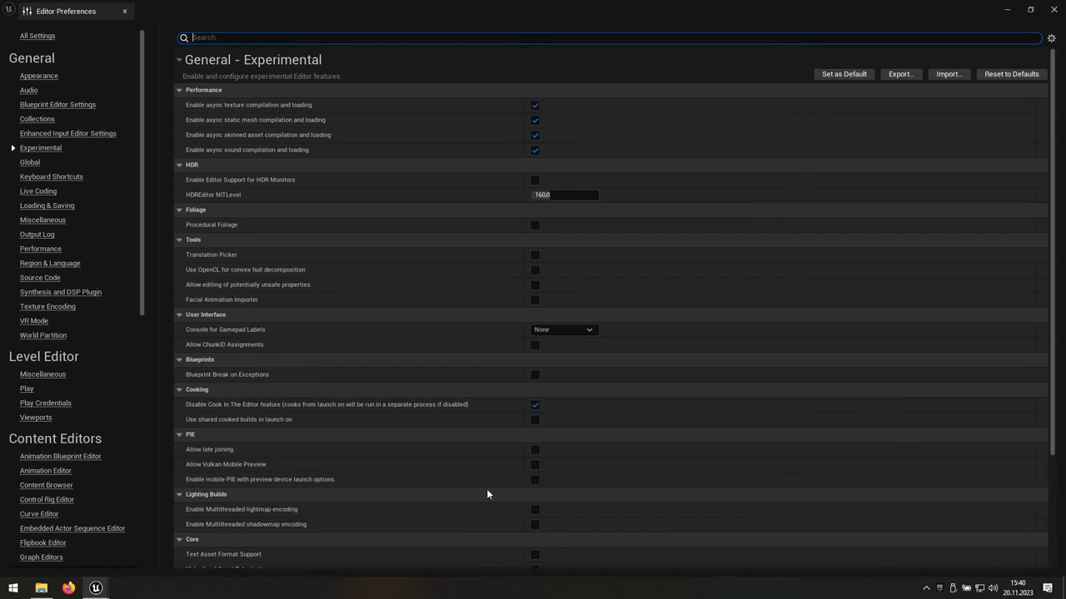
{"action": "left_click", "coordinate": [536, 480]}
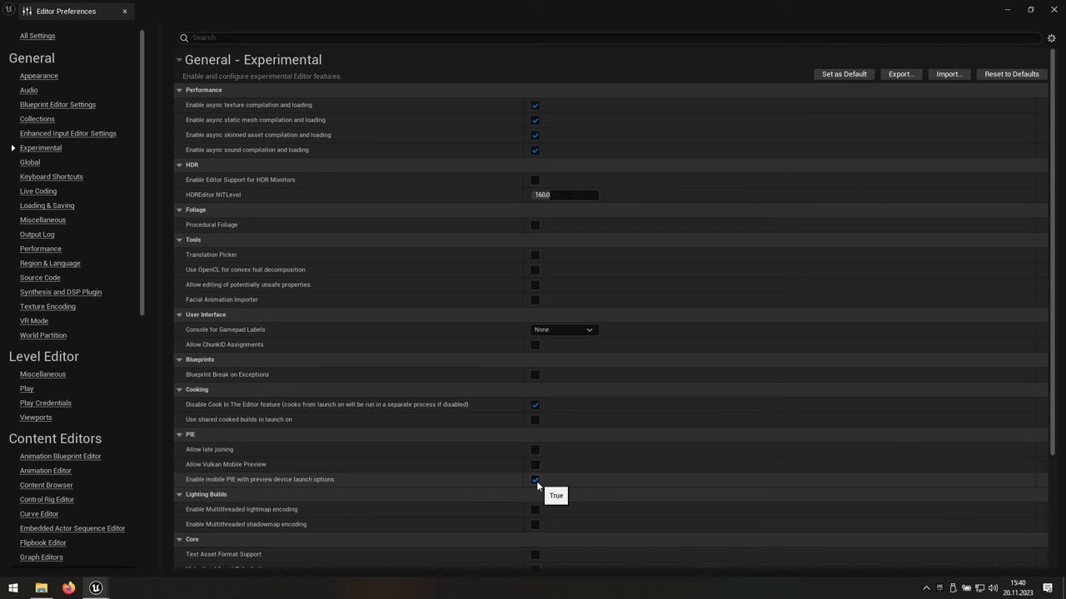
{"action": "left_click", "coordinate": [1052, 11]}
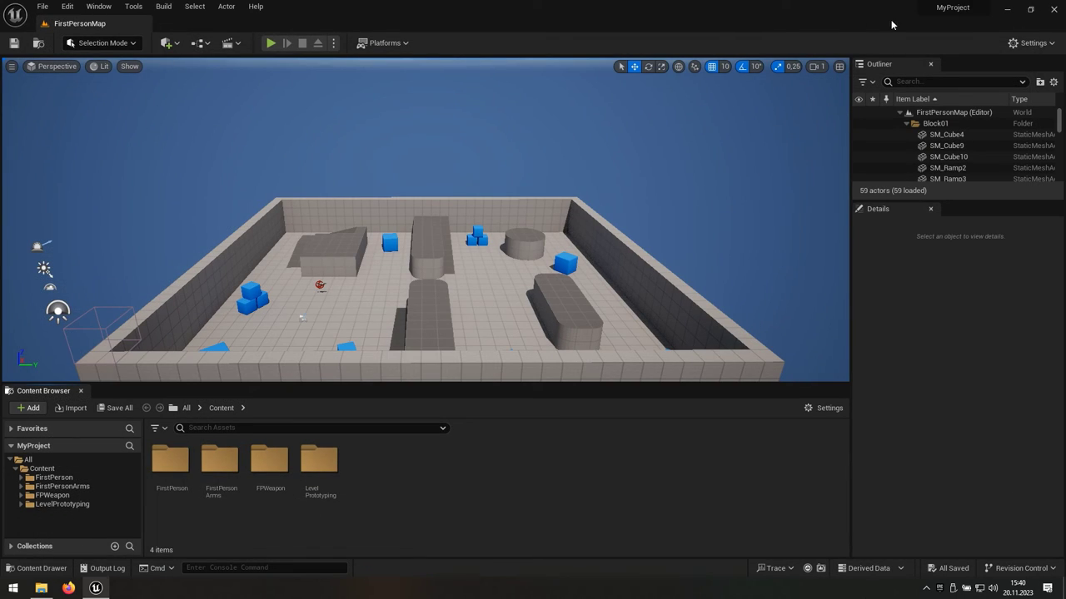
- Launch the level as a standalone mobile game previewed on Galaxy Note 9 (Adreno), and move its window over the viewport
{"action": "left_click", "coordinate": [333, 47]}
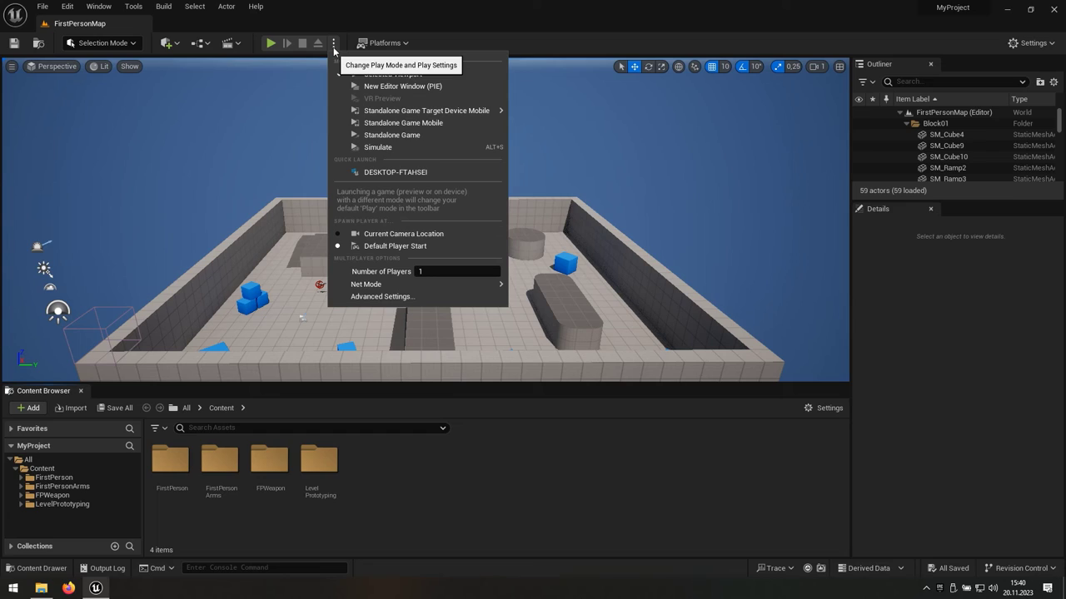
{"action": "mouse_move", "coordinate": [350, 112]}
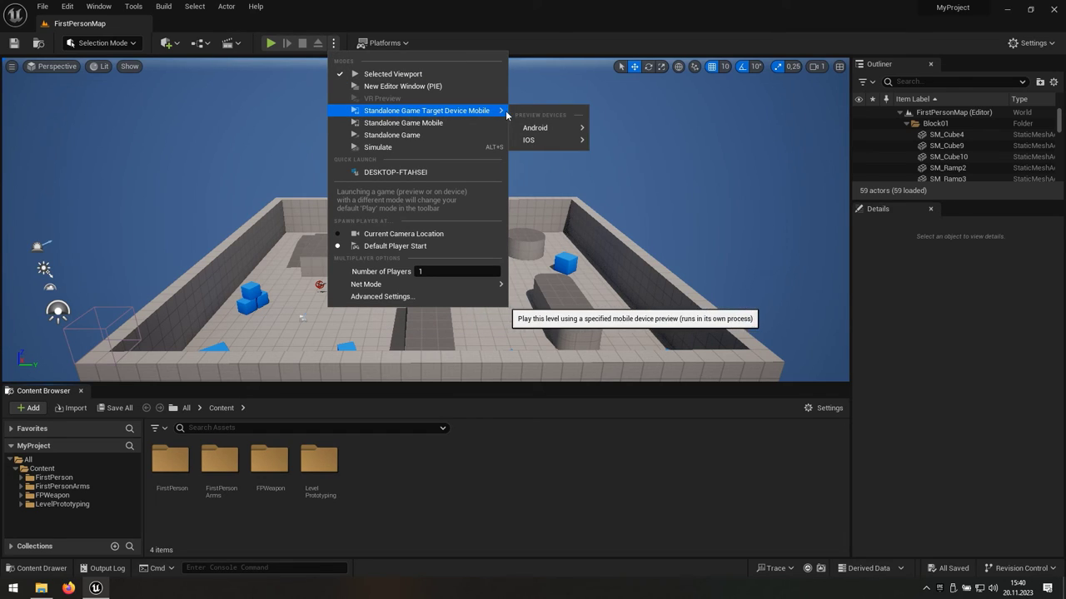
{"action": "mouse_move", "coordinate": [531, 130]}
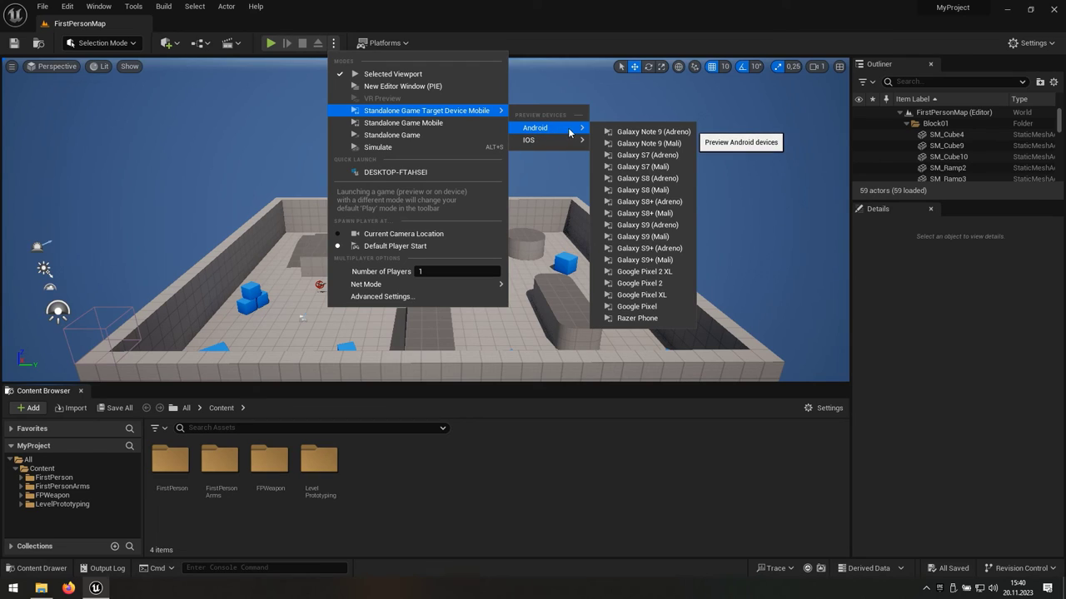
{"action": "left_click", "coordinate": [669, 136]}
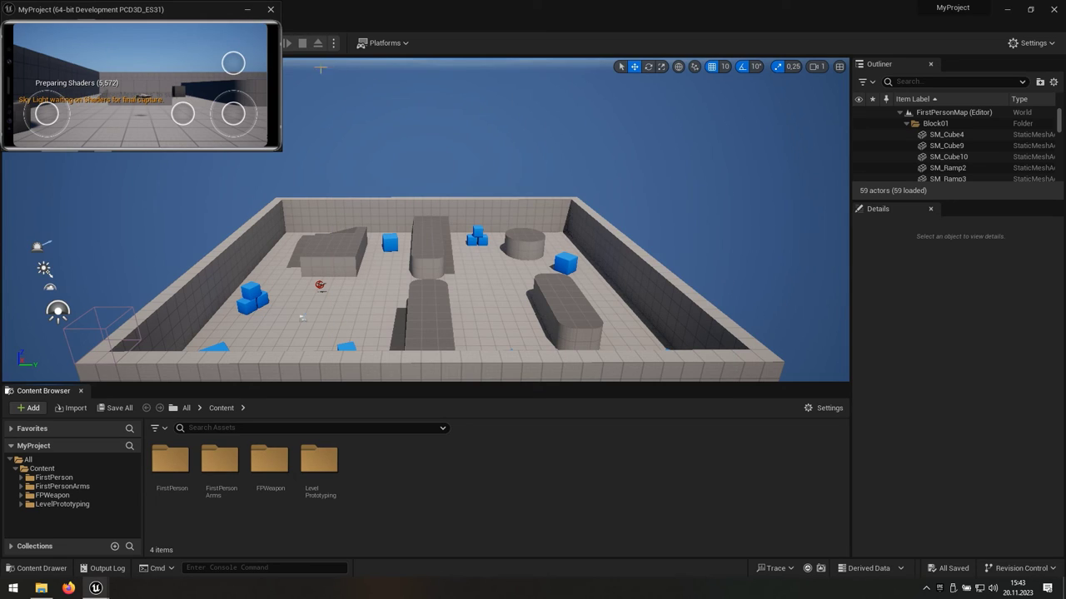
{"action": "left_click_drag", "start_coordinate": [176, 10], "coordinate": [486, 182]}
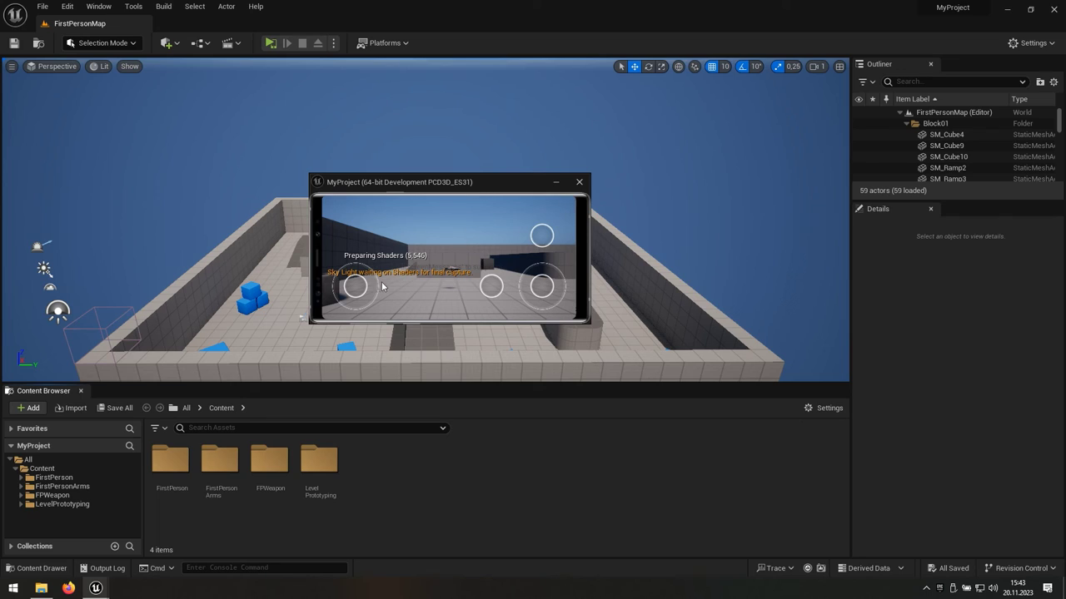
- Test walking, looking around and jumping with the virtual controls in the Galaxy Note 9 preview, and close the preview
{"action": "mouse_move", "coordinate": [359, 290]}
{"action": "left_mouse_down"}
{"action": "mouse_move", "coordinate": [379, 296]}
{"action": "mouse_move", "coordinate": [357, 279]}
{"action": "mouse_move", "coordinate": [352, 293]}
{"action": "mouse_move", "coordinate": [363, 290]}
{"action": "left_mouse_up"}
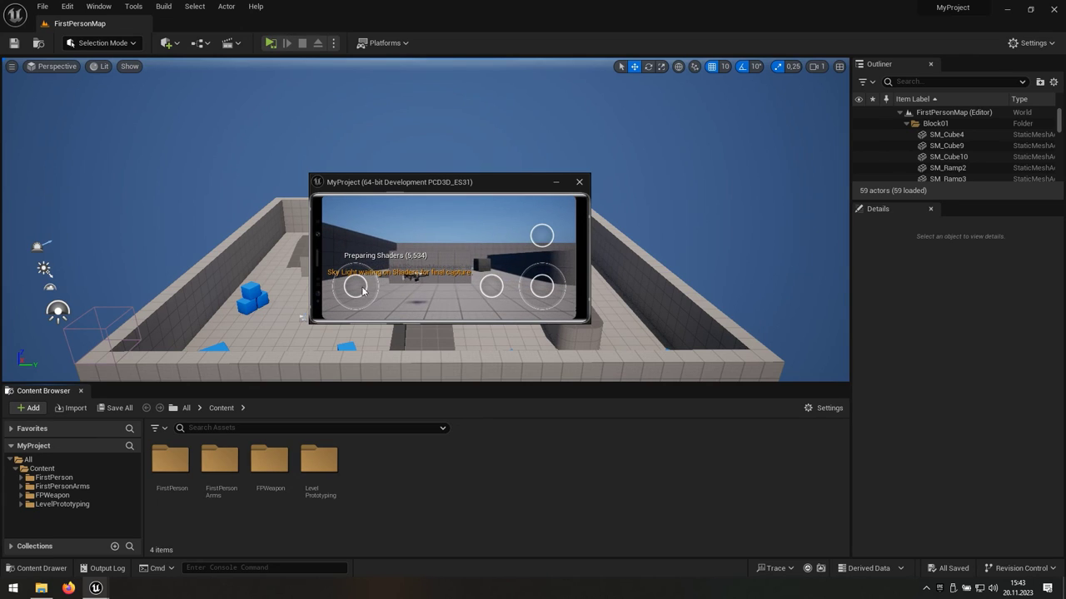
{"action": "mouse_move", "coordinate": [538, 287]}
{"action": "left_mouse_down"}
{"action": "mouse_move", "coordinate": [552, 294]}
{"action": "mouse_move", "coordinate": [545, 280]}
{"action": "mouse_move", "coordinate": [540, 288]}
{"action": "left_mouse_up"}
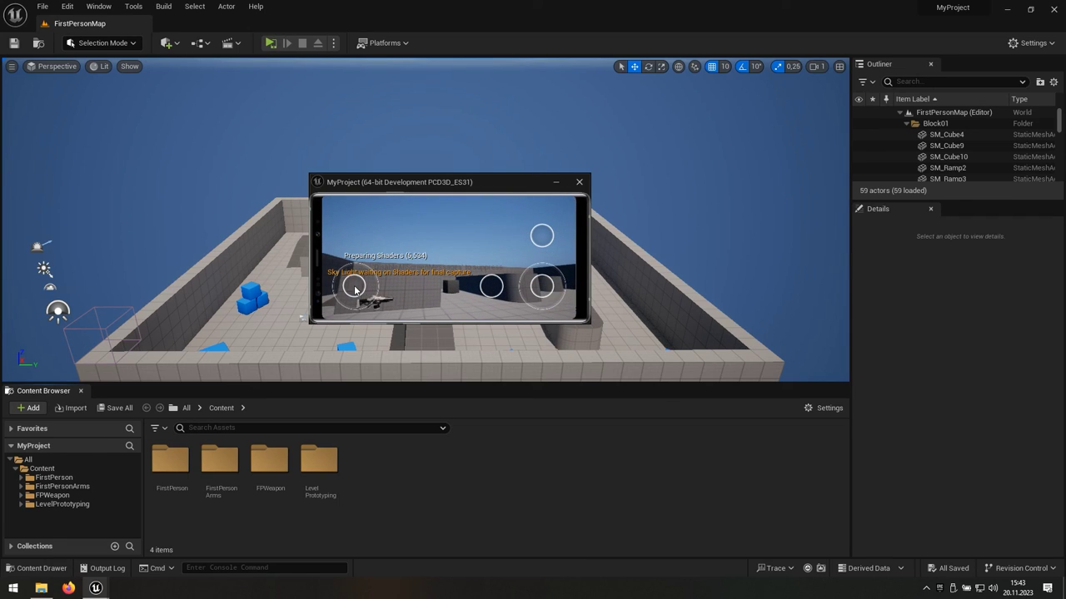
{"action": "left_click_drag", "start_coordinate": [352, 289], "coordinate": [374, 297]}
{"action": "left_click_drag", "start_coordinate": [539, 289], "coordinate": [546, 289]}
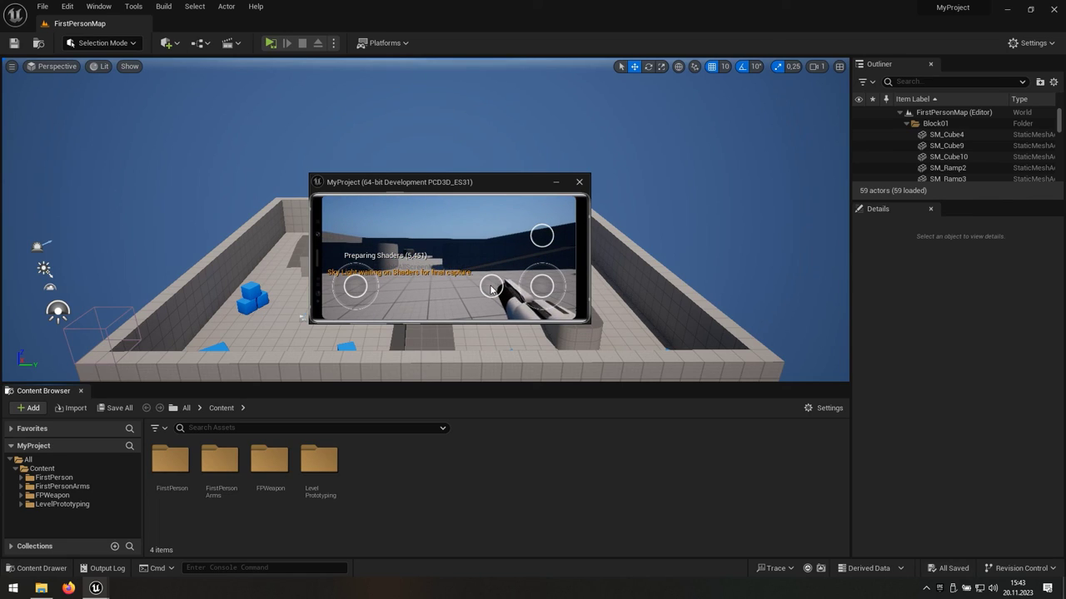
{"action": "left_click", "coordinate": [542, 237]}
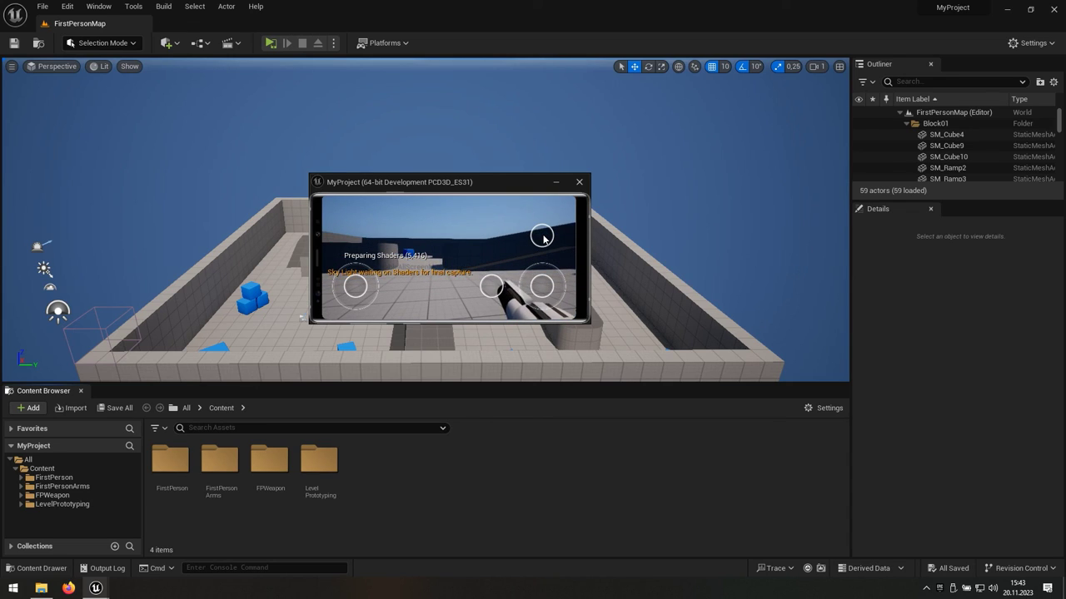
{"action": "left_click", "coordinate": [579, 183]}
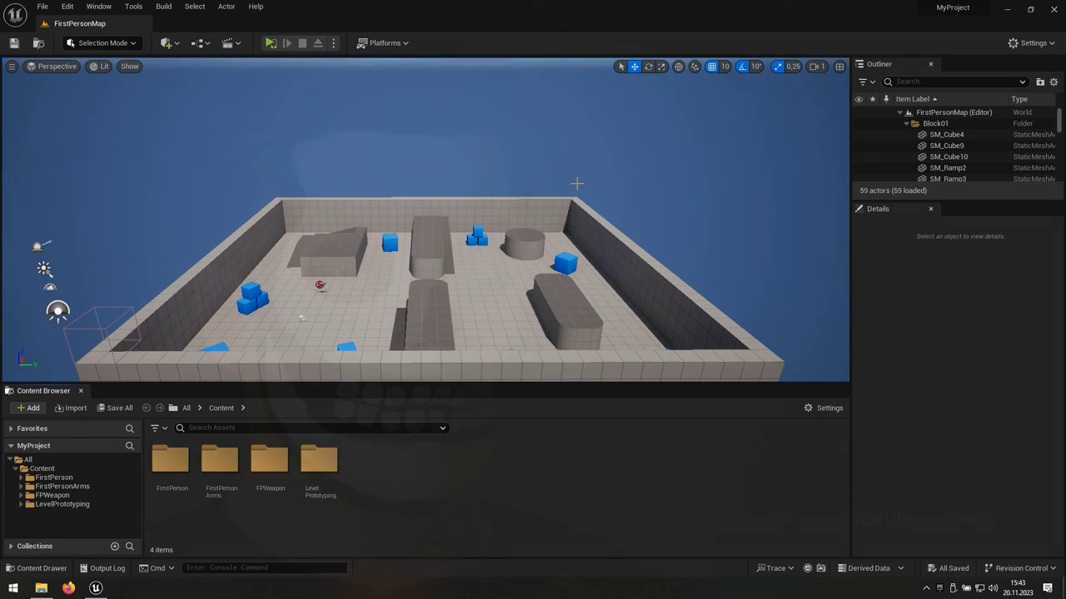